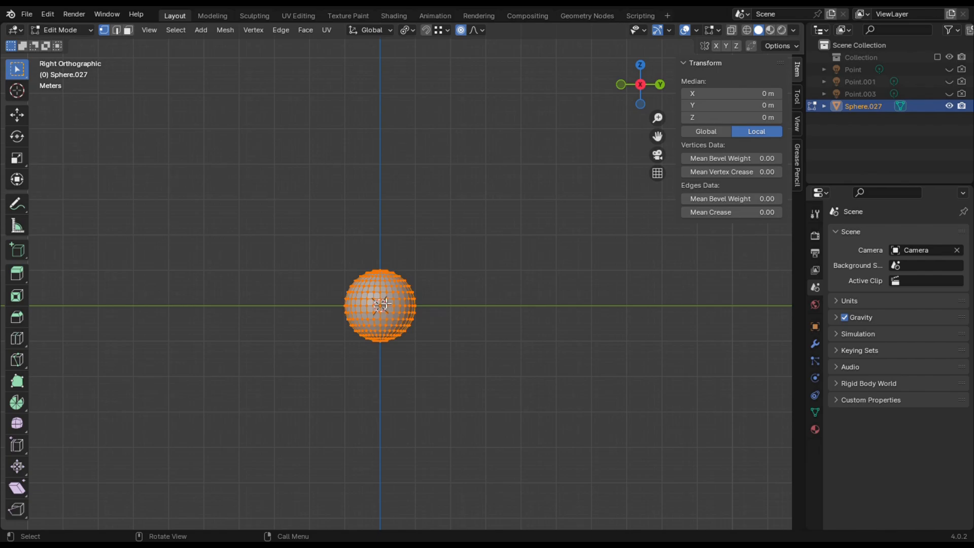
# - Pull the lower vertex on the sphere's +X side outward about 0.47 m along X, using smooth proportional editing of about 0.909 m
pyautogui.scroll(4, 385, 331)
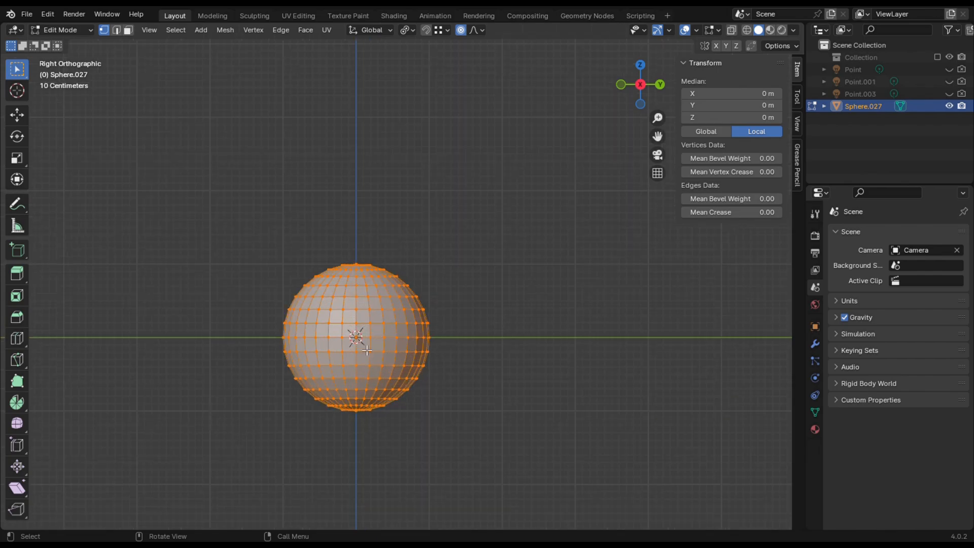
pyautogui.click(358, 385)
pyautogui.moveTo(640, 84); pyautogui.dragTo(624, 103)
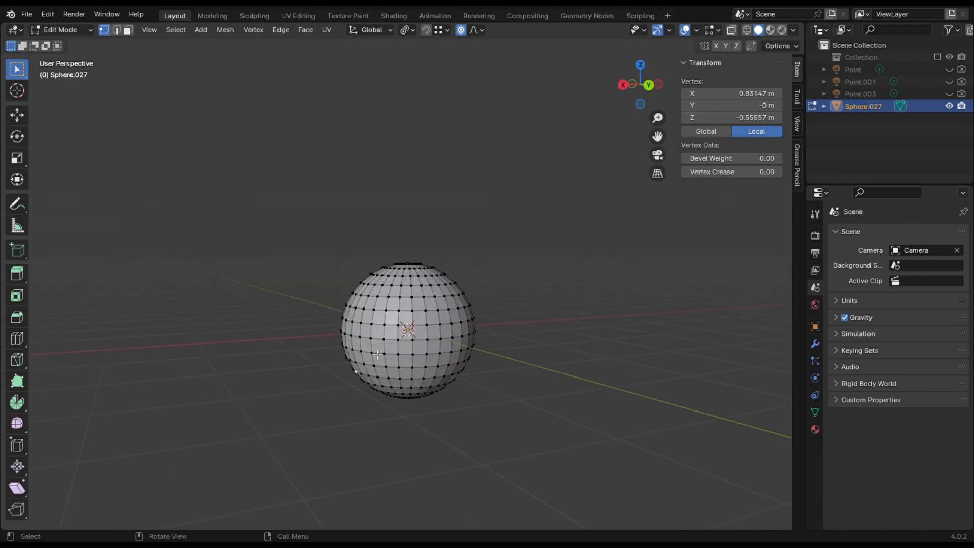
pyautogui.press('g')
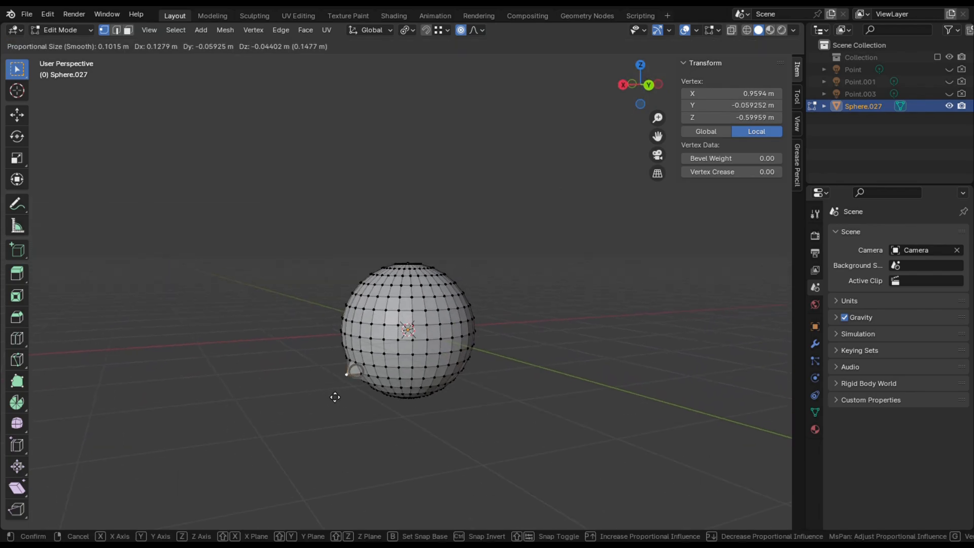
pyautogui.press('x')
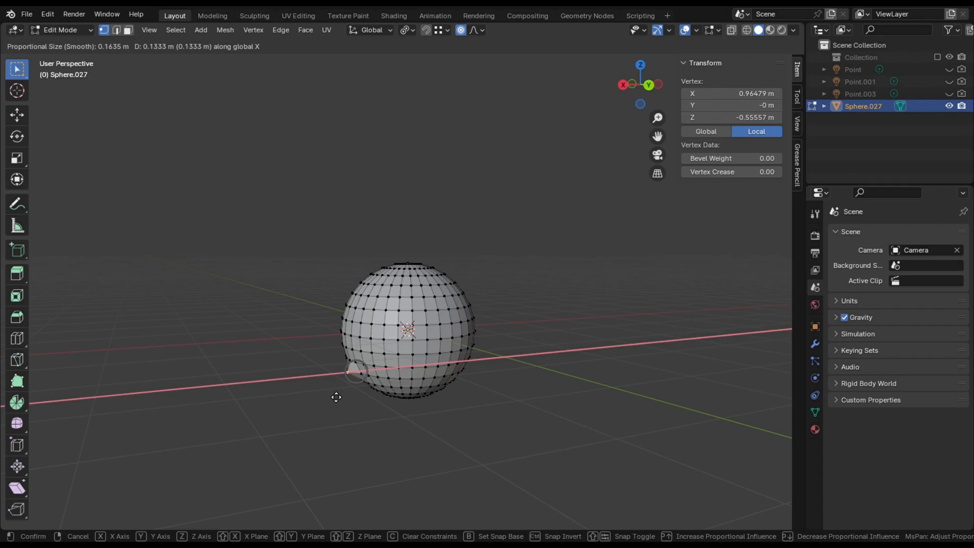
pyautogui.scroll(-14, 336, 398)
pyautogui.scroll(-4, 327, 406)
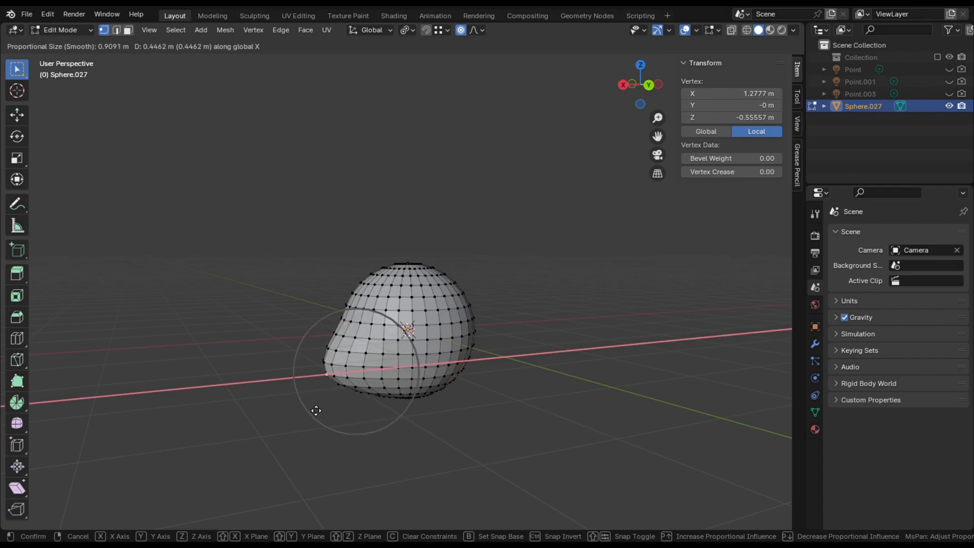
pyautogui.click(315, 411)
# - Pull the same vertex about 0.08 m further along X with a proportional size of 1.1 m
pyautogui.moveTo(640, 84); pyautogui.dragTo(625, 88)
pyautogui.press('g')
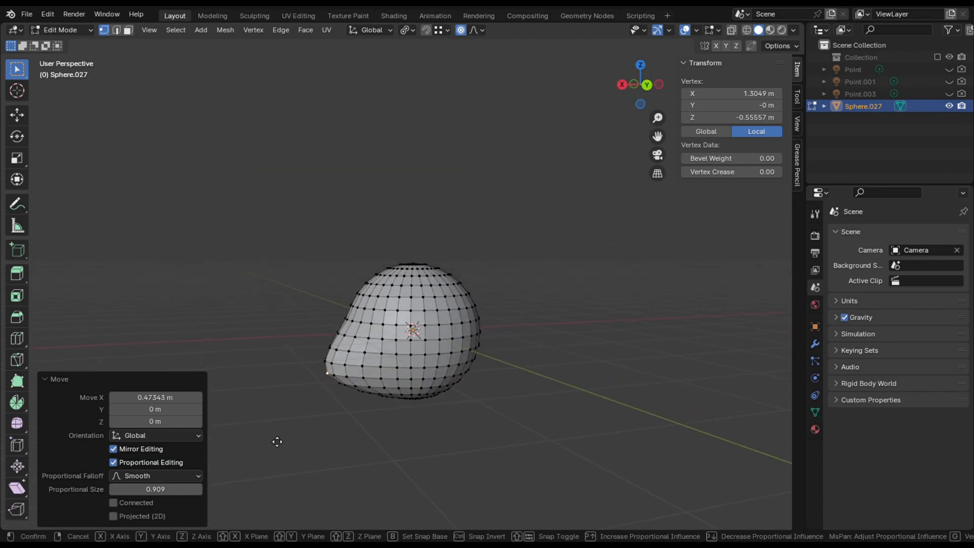
pyautogui.press('x')
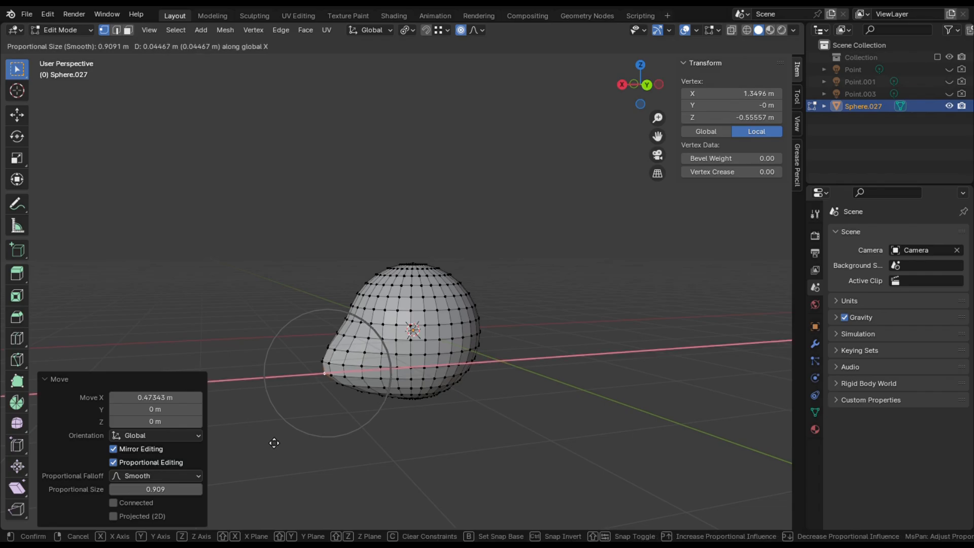
pyautogui.scroll(-2, 274, 442)
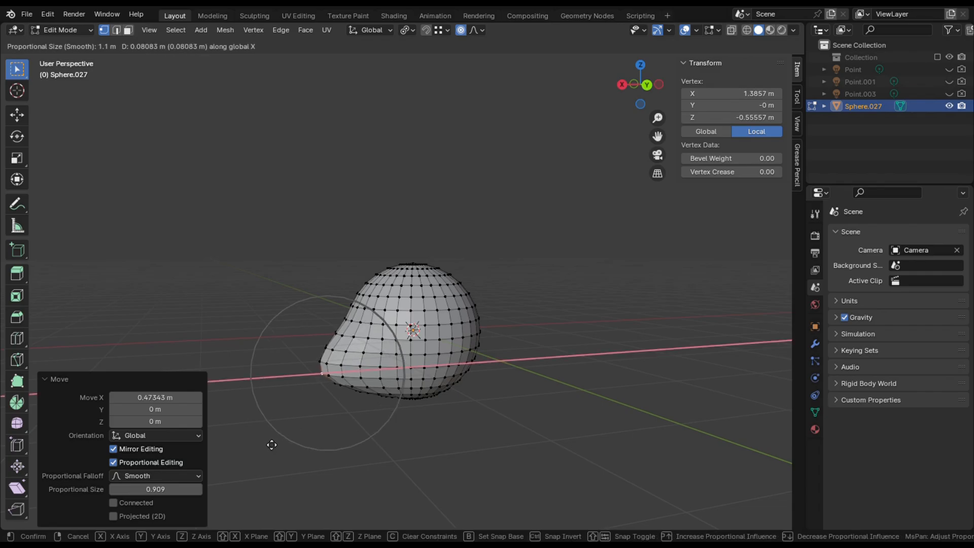
pyautogui.click(271, 445)
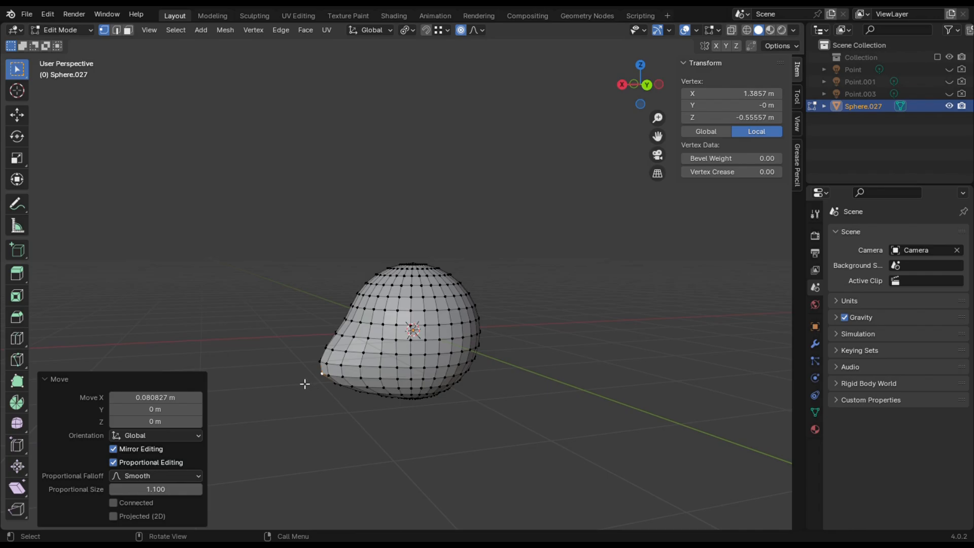
# - Lower the tip vertex of the bulge about 0.10 m along Z with proportional editing
pyautogui.press('g')
pyautogui.press('z')
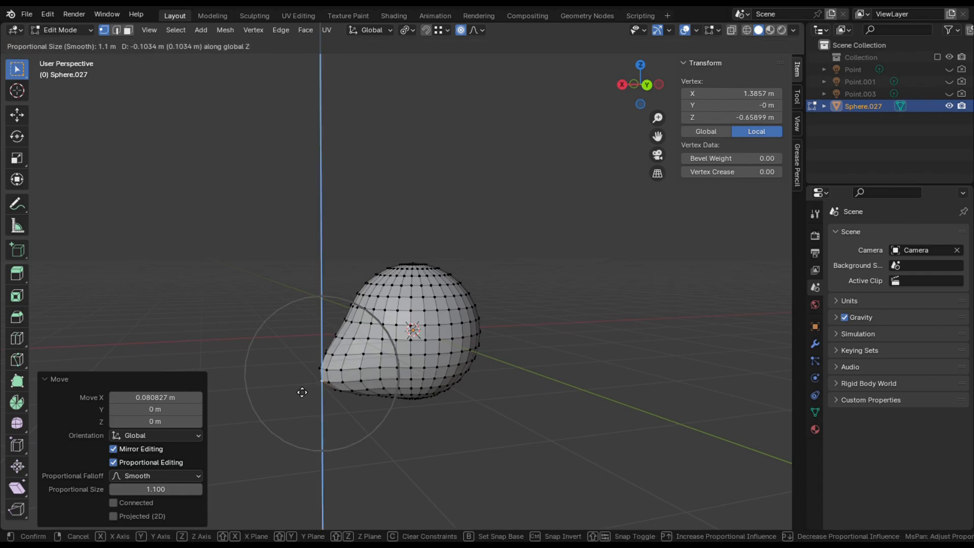
pyautogui.click(302, 392)
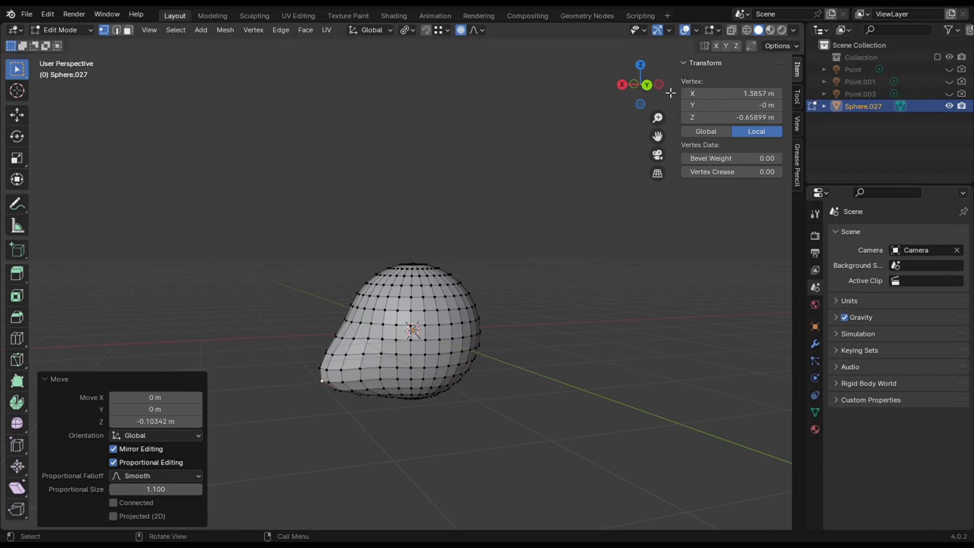
# - Return to Object Mode and add a second UV sphere with the default 1 m radius
pyautogui.moveTo(659, 85); pyautogui.dragTo(549, 135)
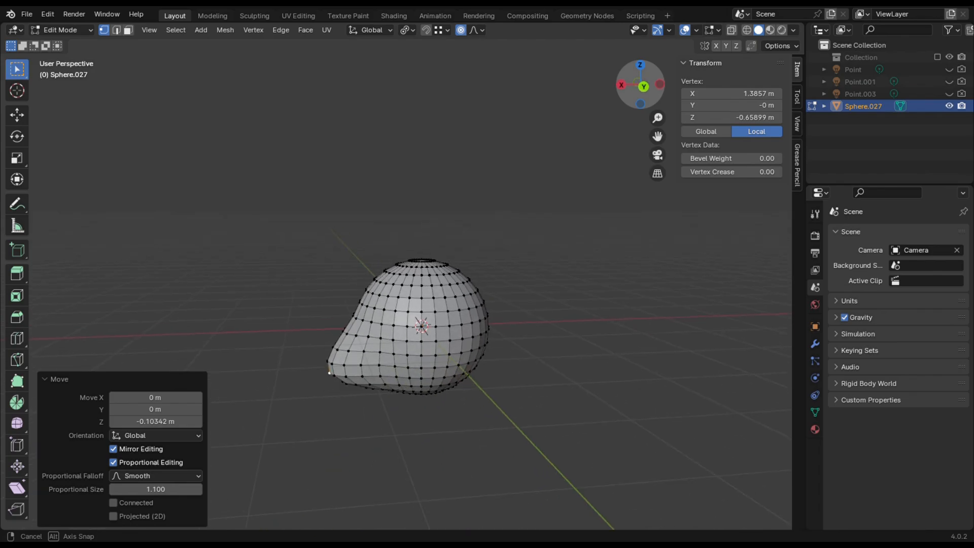
pyautogui.moveTo(655, 91); pyautogui.dragTo(654, 91)
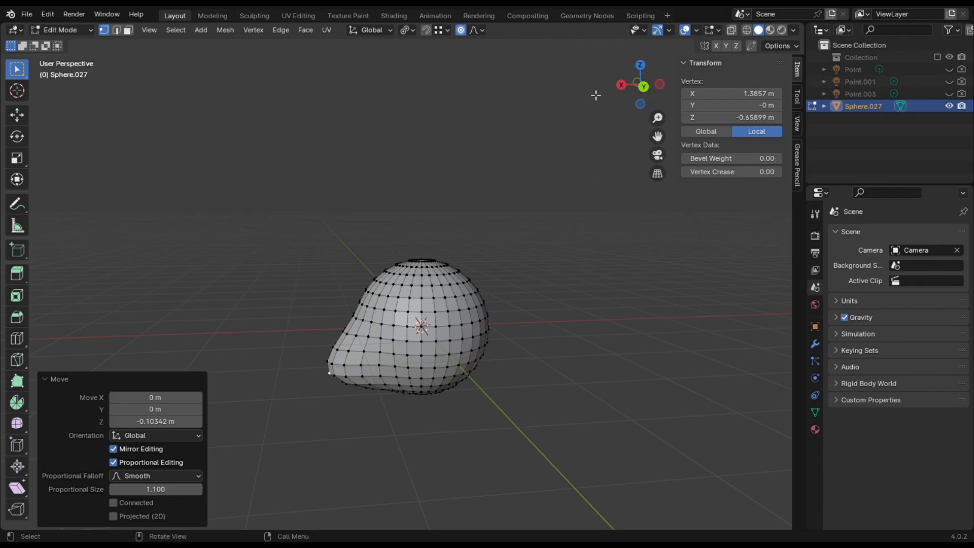
pyautogui.moveTo(631, 86); pyautogui.dragTo(257, 96)
pyautogui.click(71, 34)
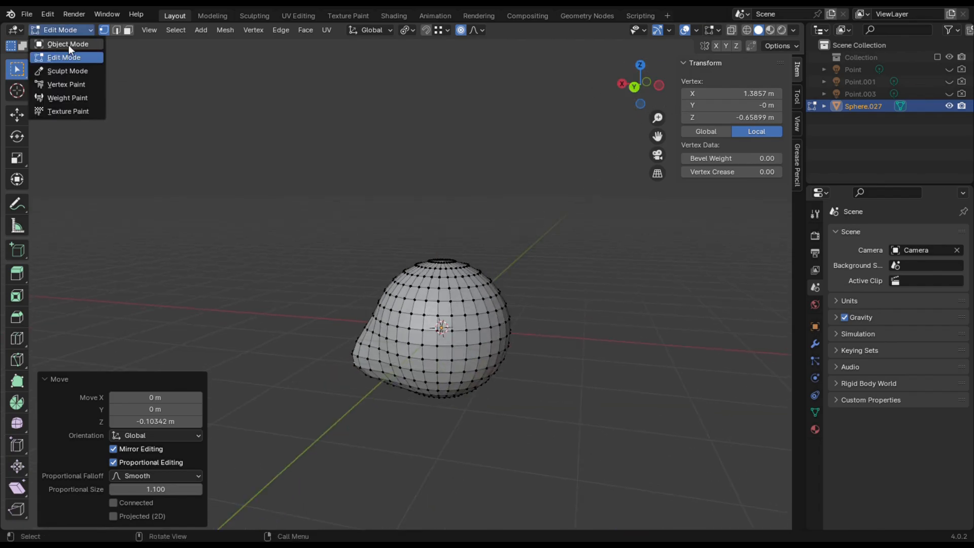
pyautogui.click(68, 45)
pyautogui.moveTo(637, 90); pyautogui.dragTo(241, 90)
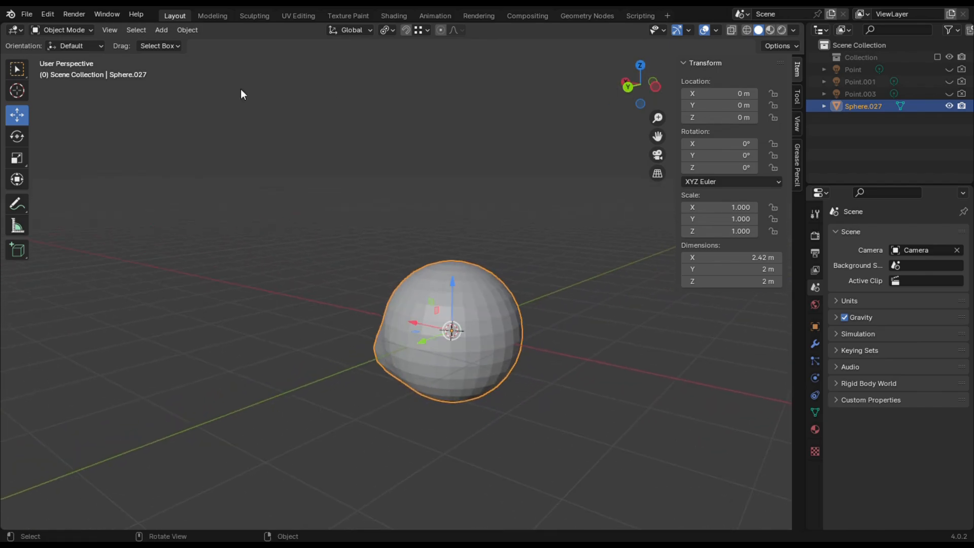
pyautogui.click(162, 30)
pyautogui.moveTo(174, 43)
pyautogui.click(286, 80)
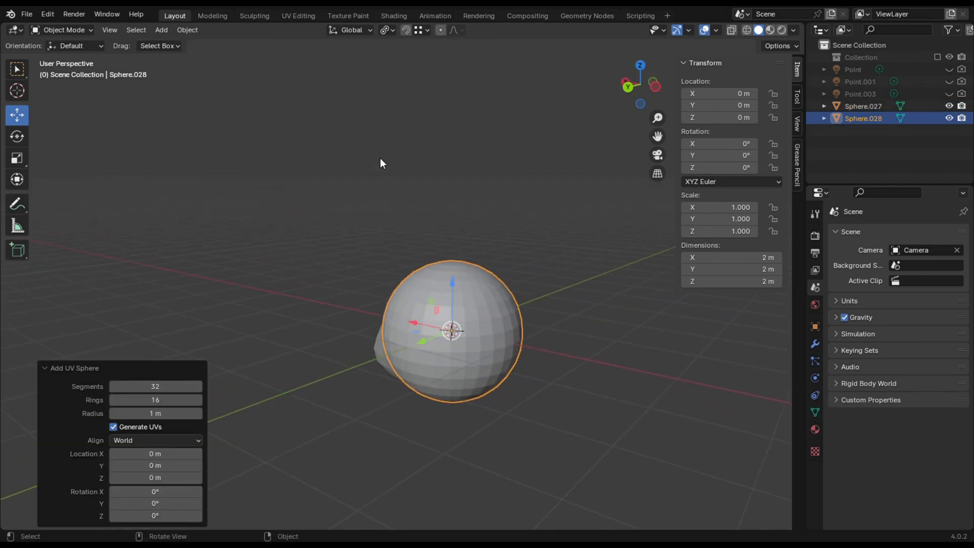
# - Move the new sphere about -1.97 m along X, beside the body, and scale it uniformly to about 0.384
pyautogui.moveTo(430, 323); pyautogui.dragTo(565, 367)
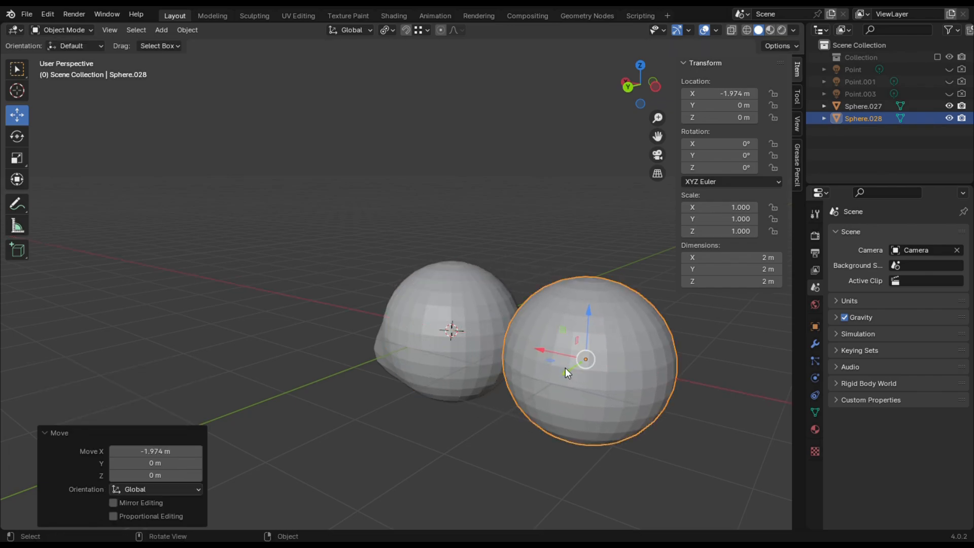
pyautogui.moveTo(638, 104); pyautogui.dragTo(640, 209)
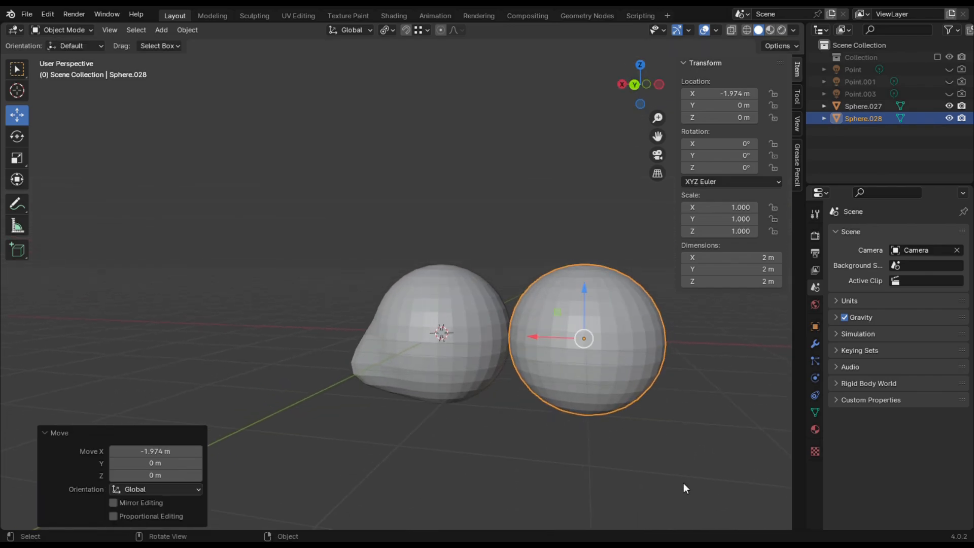
pyautogui.press('s')
pyautogui.click(613, 400)
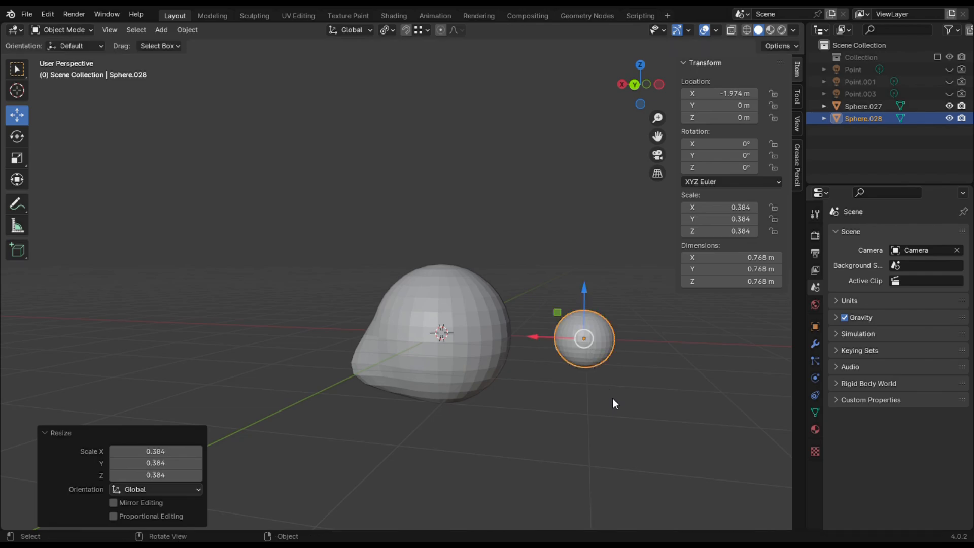
# - In Edit Mode, pull the small sphere's bottom vertex about 0.25 m down along Z with a proportional size of about 0.424 m
pyautogui.click(78, 31)
pyautogui.click(72, 51)
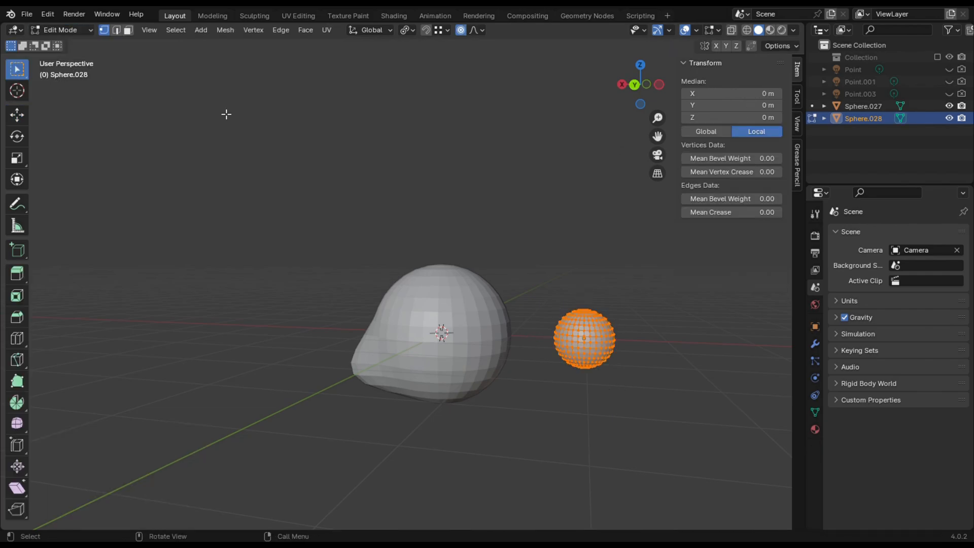
pyautogui.moveTo(640, 84); pyautogui.dragTo(610, 180)
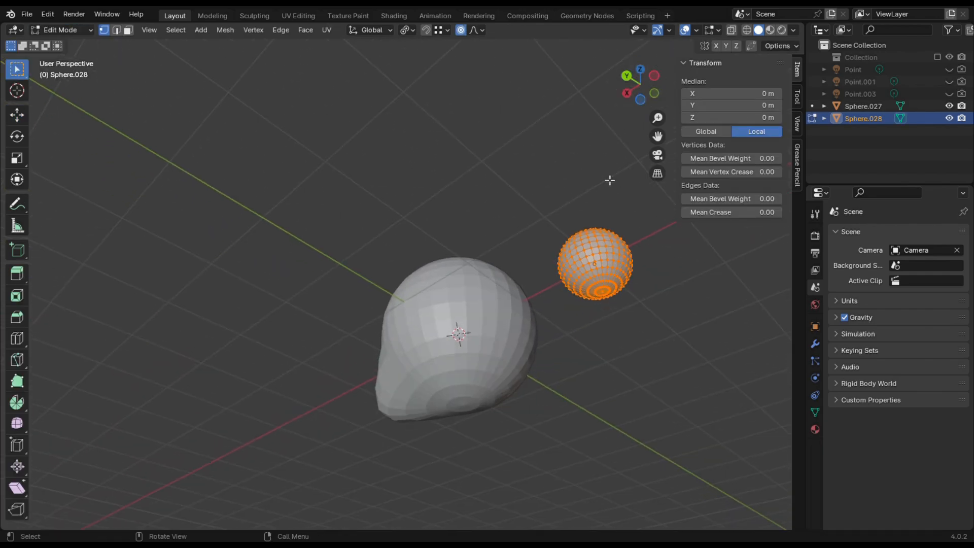
pyautogui.click(605, 299)
pyautogui.moveTo(640, 83); pyautogui.dragTo(660, 278)
pyautogui.moveTo(659, 143); pyautogui.dragTo(564, 113)
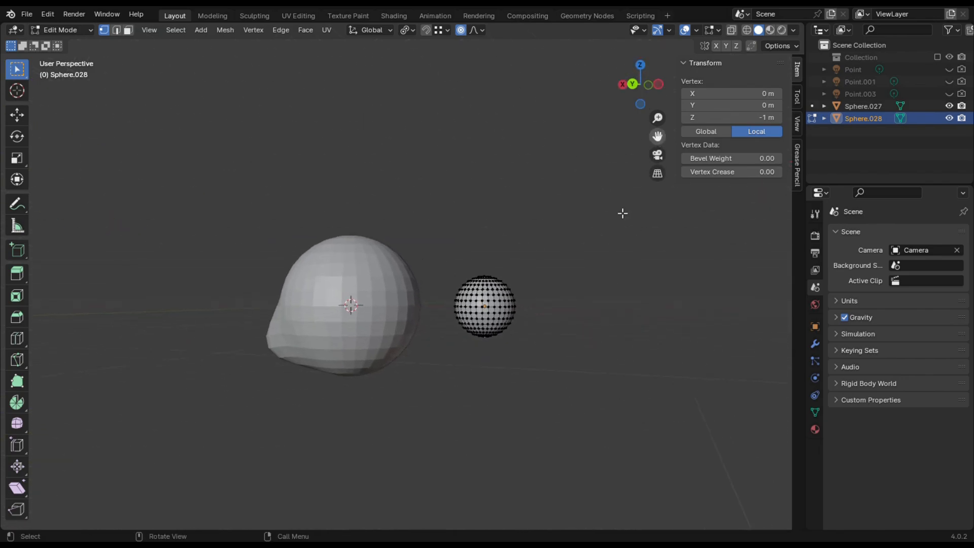
pyautogui.scroll(2, 557, 311)
pyautogui.press('g')
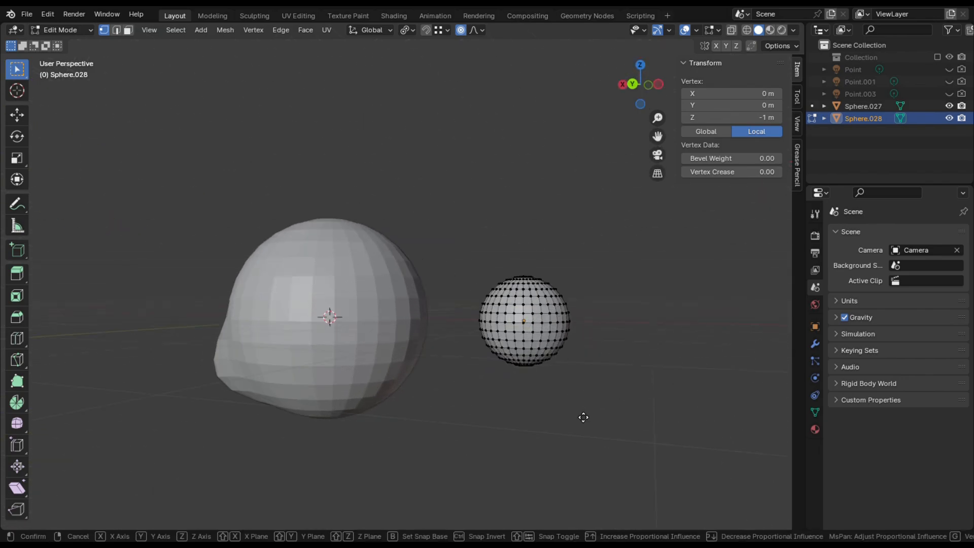
pyautogui.scroll(3, 583, 416)
pyautogui.press('z')
pyautogui.scroll(2, 583, 416)
pyautogui.scroll(6, 582, 418)
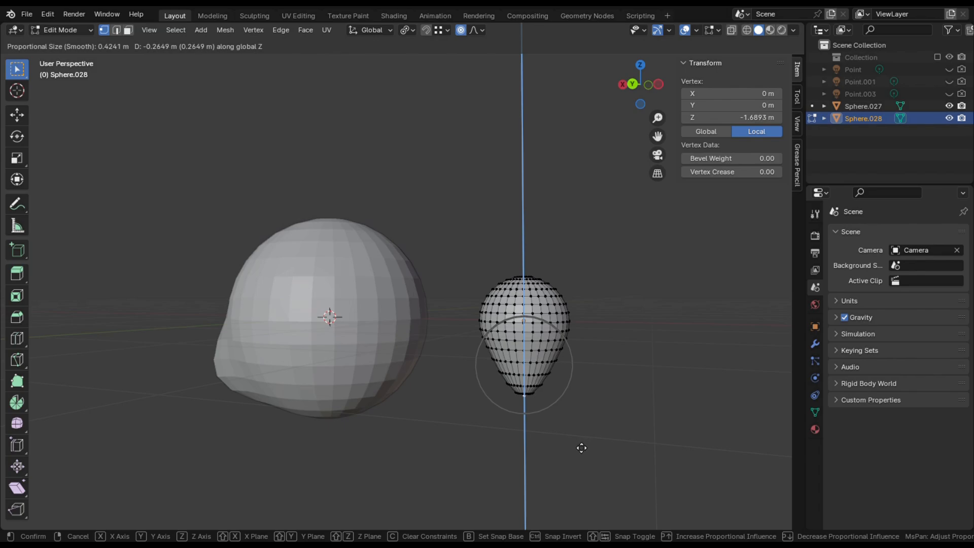
pyautogui.click(581, 446)
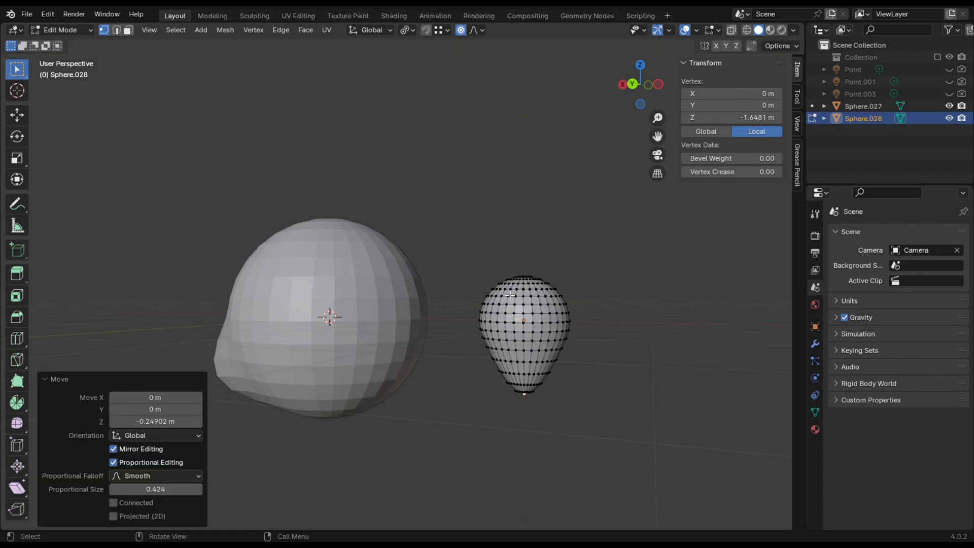
# - Push the small sphere's top vertex about 0.42 m down along Z with a proportional size of about 0.751 m
pyautogui.moveTo(637, 84); pyautogui.dragTo(554, 224)
pyautogui.click(527, 303)
pyautogui.moveTo(640, 83); pyautogui.dragTo(583, 247)
pyautogui.press('g')
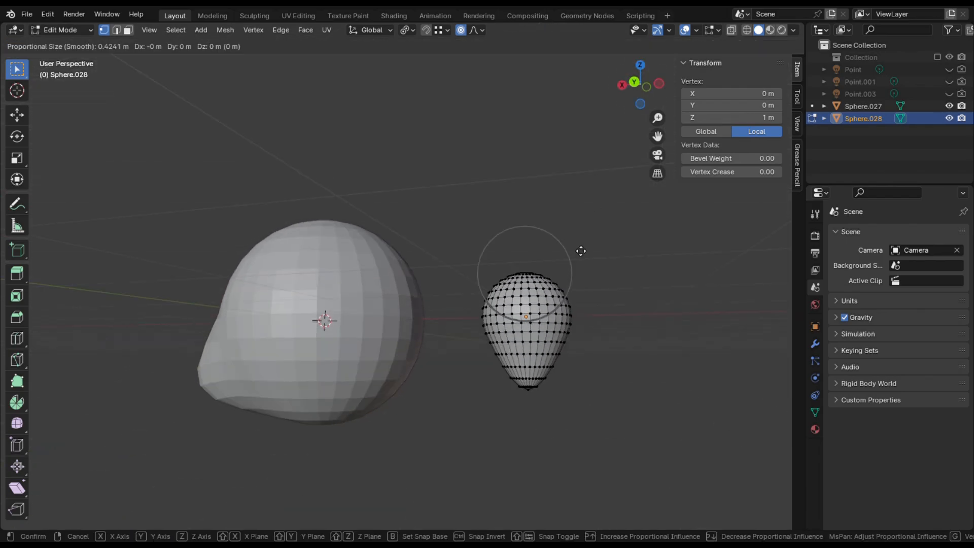
pyautogui.press('z')
pyautogui.scroll(-4, 579, 276)
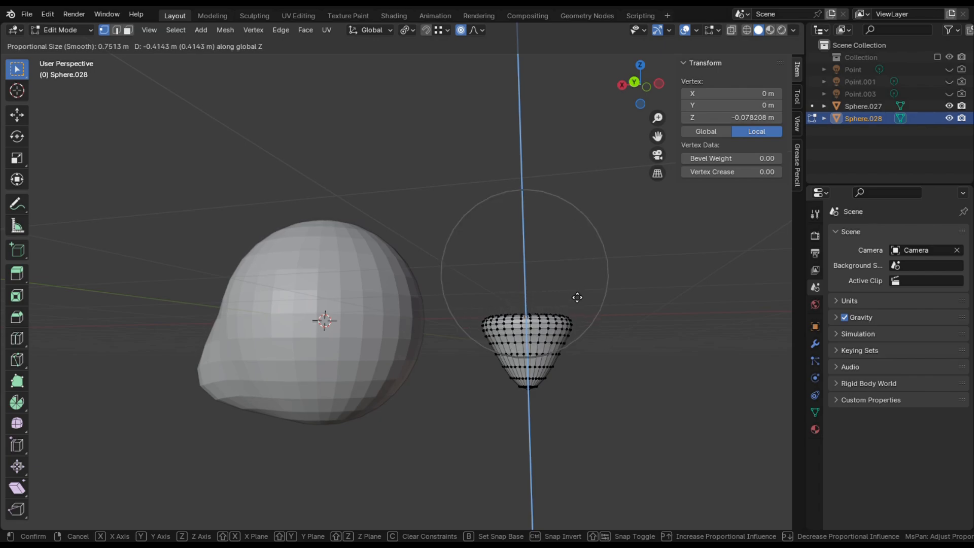
pyautogui.click(579, 289)
# - In Object Mode, scale the cone shape by about 0.6 and move it about 0.64 m along X towards the body
pyautogui.moveTo(632, 83)
pyautogui.mouseDown()
pyautogui.moveTo(624, 91)
pyautogui.moveTo(636, 88)
pyautogui.moveTo(638, 72)
pyautogui.mouseUp()
pyautogui.click(93, 31)
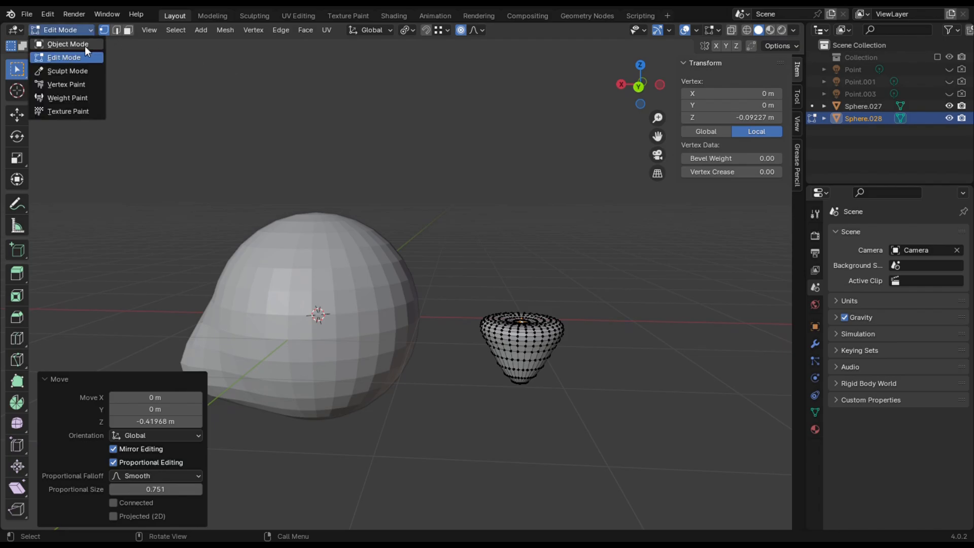
pyautogui.click(84, 43)
pyautogui.press('s')
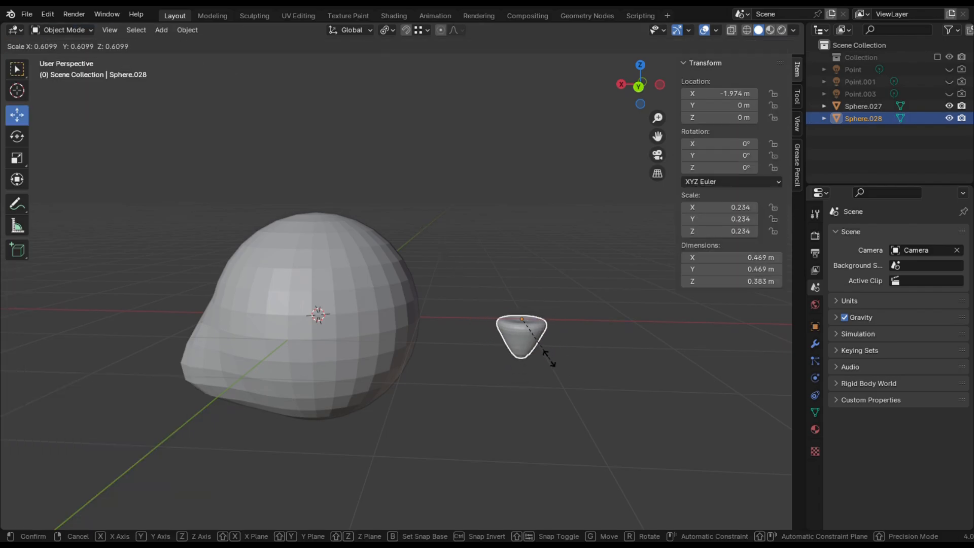
pyautogui.click(550, 363)
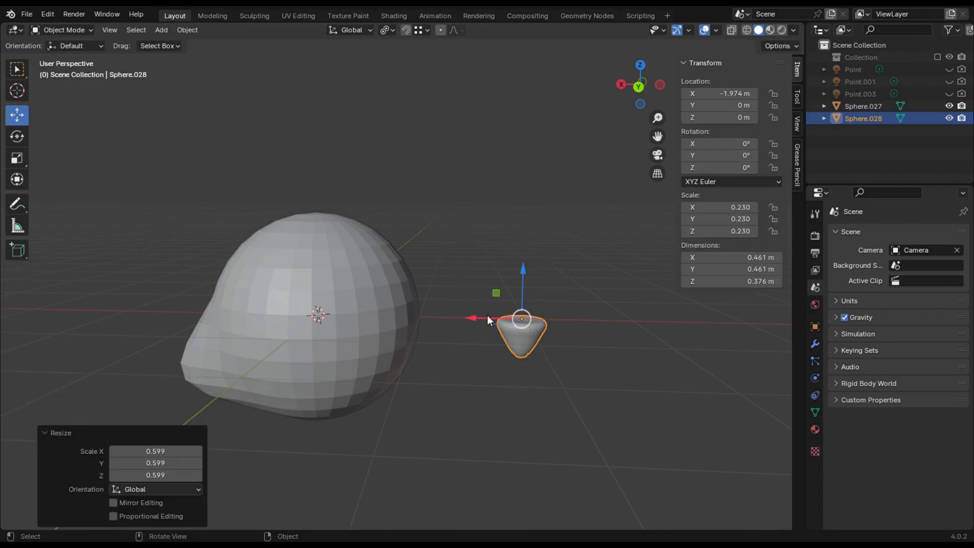
pyautogui.moveTo(486, 315); pyautogui.dragTo(383, 302)
# - Rotate the cone about 90° around Y and move it about 0.44 m along X into the body's side
pyautogui.click(16, 136)
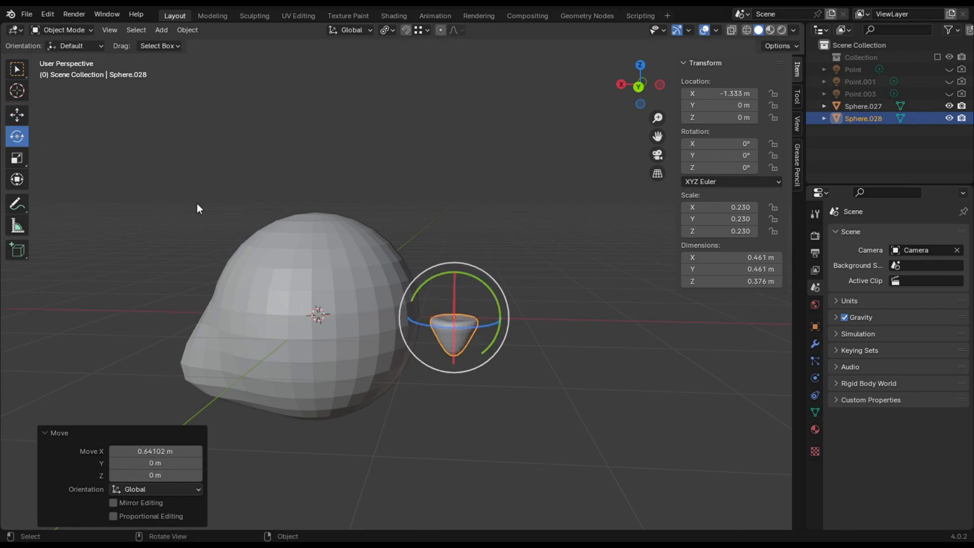
pyautogui.moveTo(489, 343); pyautogui.dragTo(483, 268)
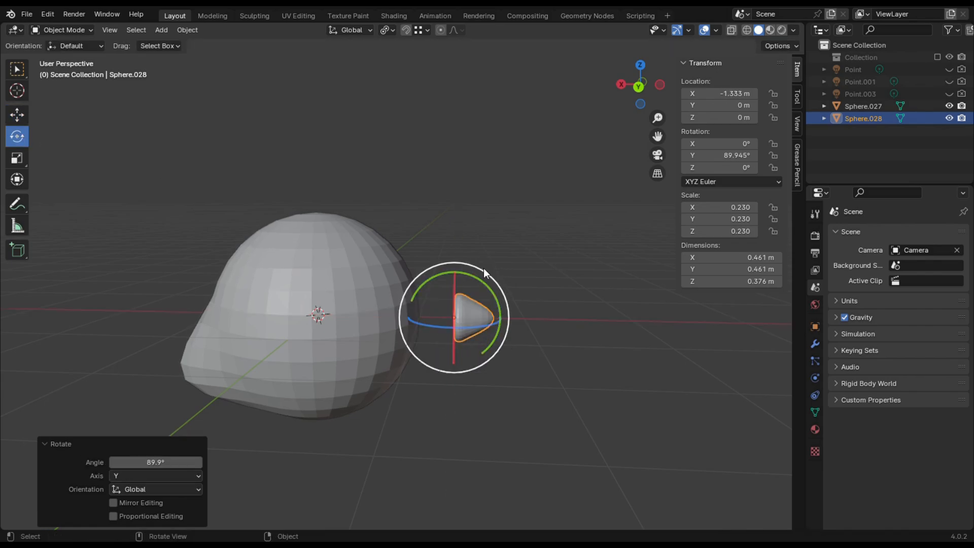
pyautogui.click(17, 116)
pyautogui.moveTo(426, 315); pyautogui.dragTo(381, 311)
# - Flatten the cone along global Z to an X scale of about 0.146, and deselect it
pyautogui.moveTo(658, 96)
pyautogui.mouseDown()
pyautogui.moveTo(614, 97)
pyautogui.moveTo(647, 100)
pyautogui.mouseUp()
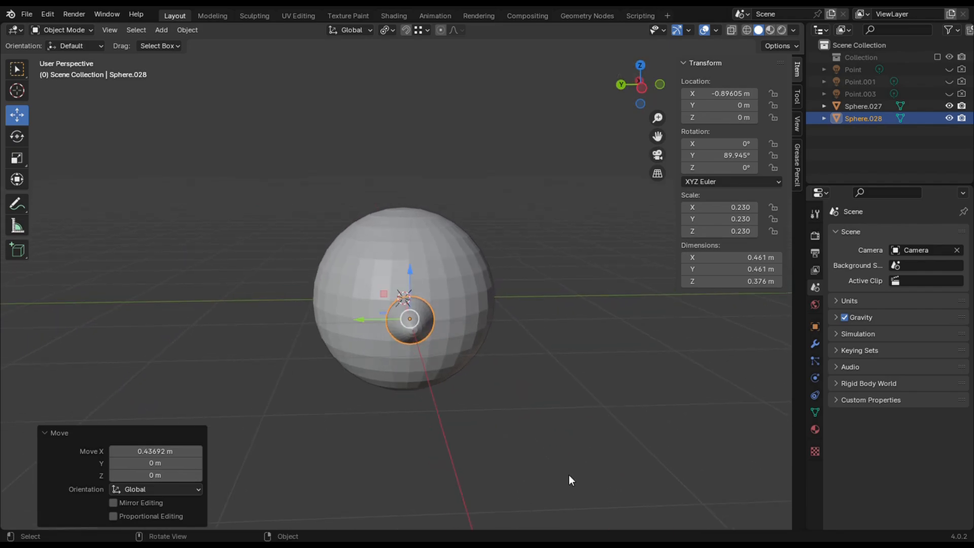
pyautogui.press('s')
pyautogui.press('z')
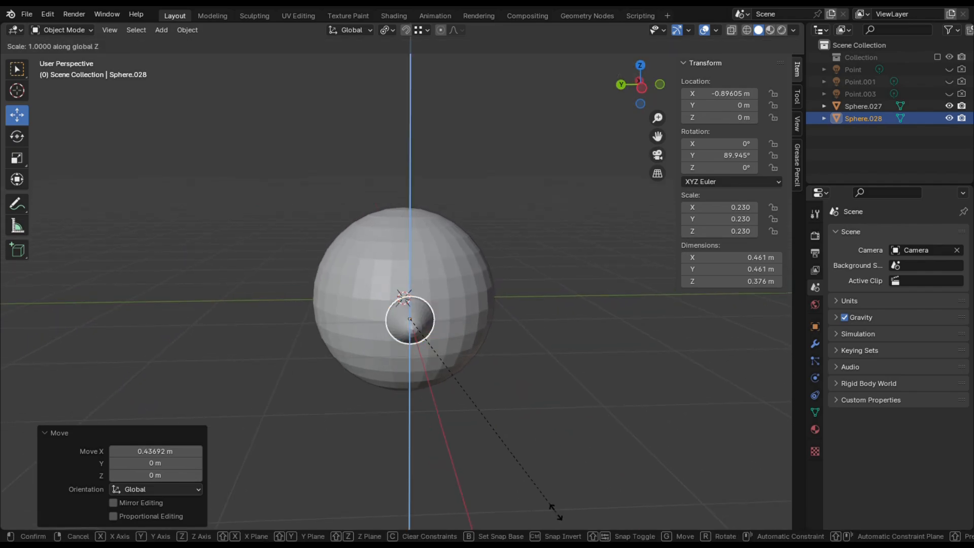
pyautogui.click(524, 420)
pyautogui.moveTo(627, 96); pyautogui.dragTo(705, 105)
pyautogui.click(573, 241)
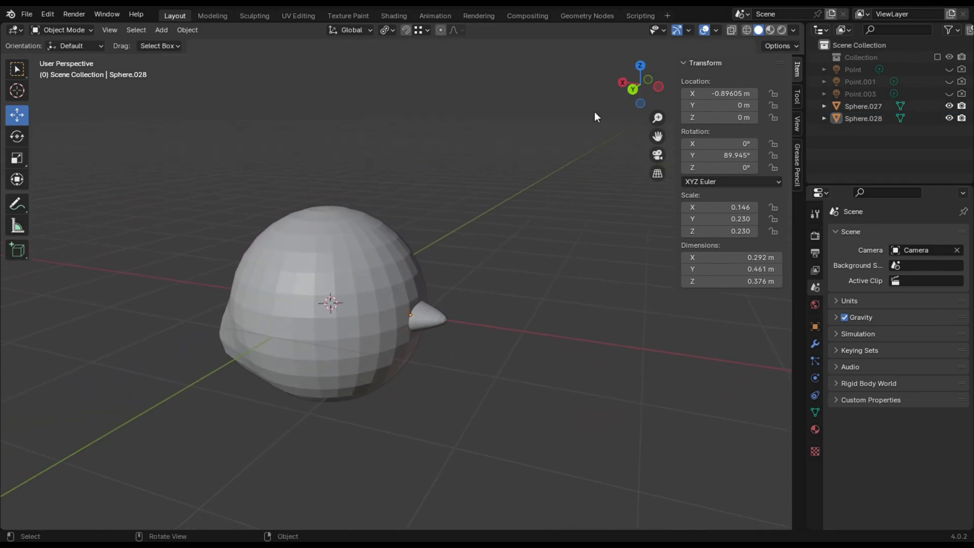
# - Raise the beak cone about 0.095 m along Z on the front of the body, and deselect it
pyautogui.moveTo(643, 92); pyautogui.dragTo(600, 129)
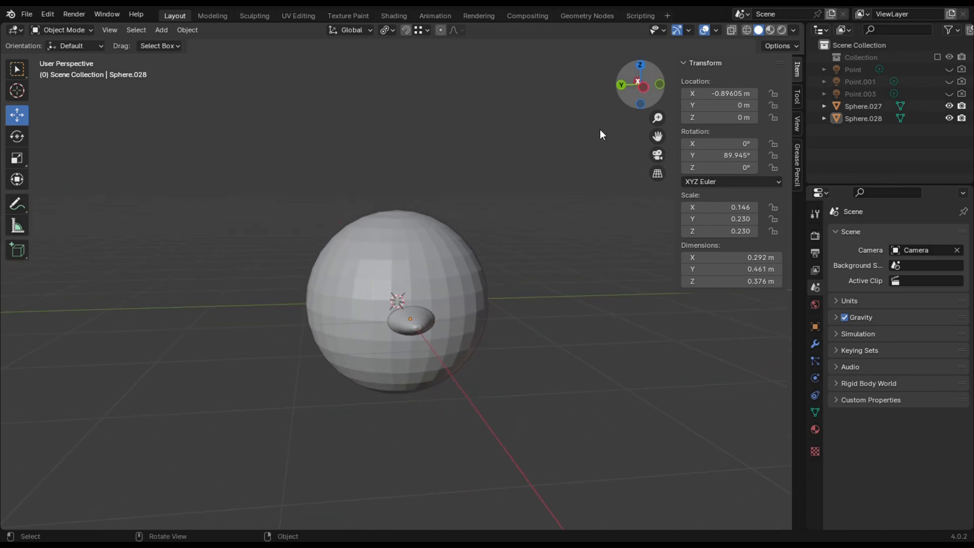
pyautogui.click(416, 308)
pyautogui.moveTo(411, 299); pyautogui.dragTo(411, 291)
pyautogui.click(584, 259)
pyautogui.moveTo(632, 108); pyautogui.dragTo(476, 293)
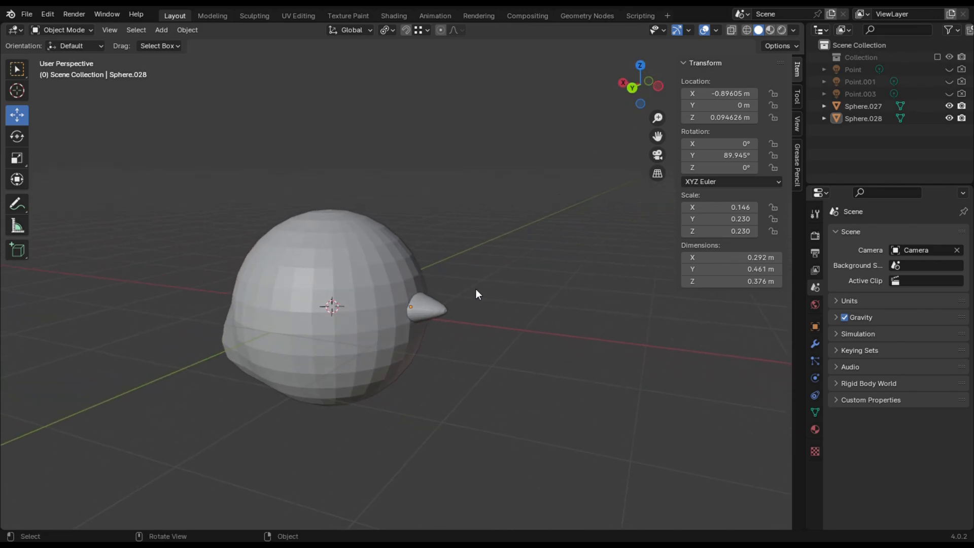
pyautogui.click(428, 310)
pyautogui.click(482, 325)
# - Add a UV sphere, move it about 2.45 m along negative X in front of the beak, and scale it to about 0.084
pyautogui.click(161, 29)
pyautogui.moveTo(193, 45)
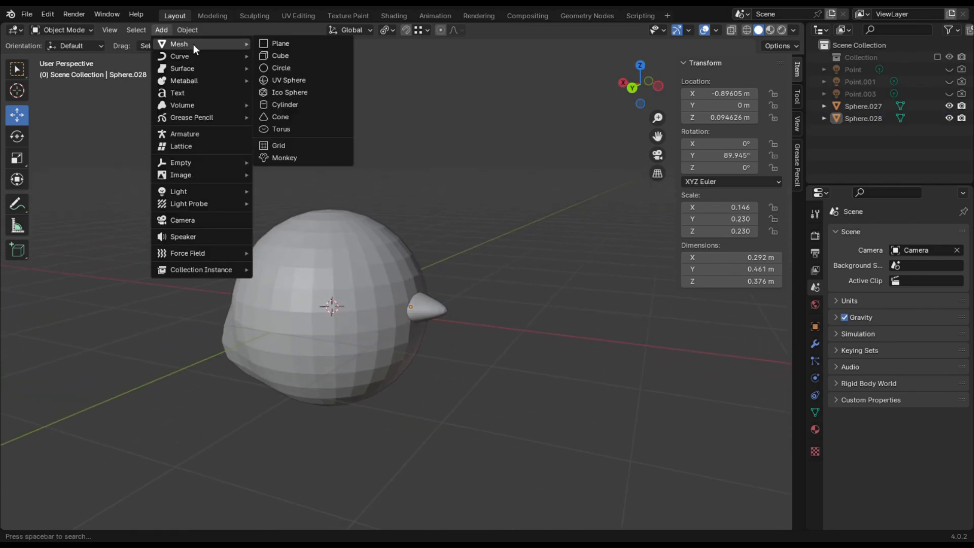
pyautogui.click(283, 80)
pyautogui.moveTo(308, 304); pyautogui.dragTo(551, 333)
pyautogui.press('s')
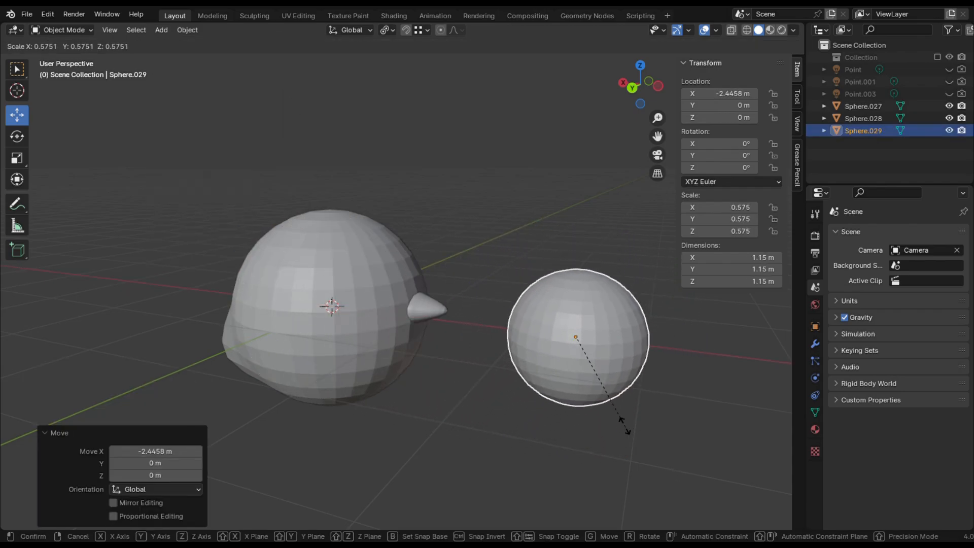
pyautogui.click(585, 348)
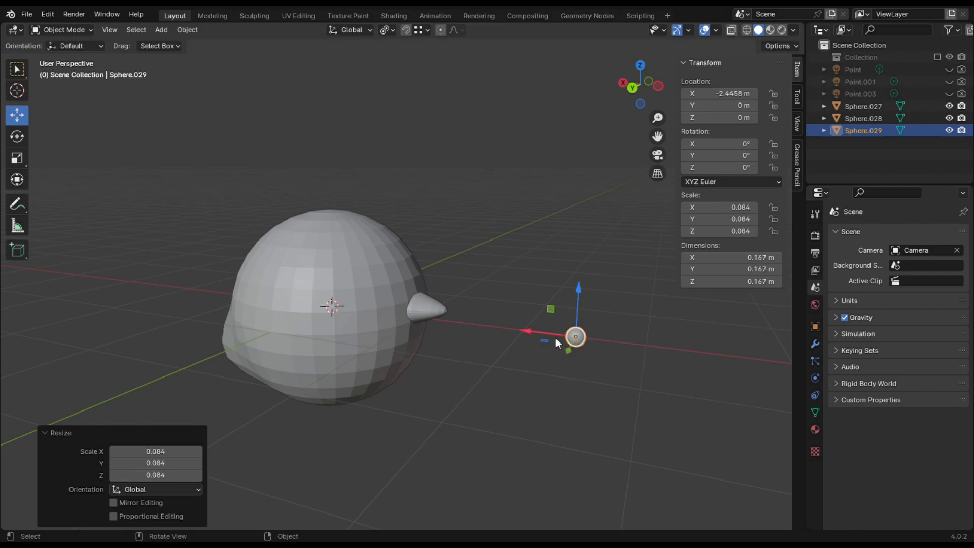
# - Position the small sphere as an eye beside the beak, at about X -0.818 m, Y -0.473 m, Z 0.193 m
pyautogui.moveTo(555, 336); pyautogui.dragTo(525, 200)
pyautogui.moveTo(641, 83); pyautogui.dragTo(562, 228)
pyautogui.moveTo(483, 287); pyautogui.dragTo(483, 266)
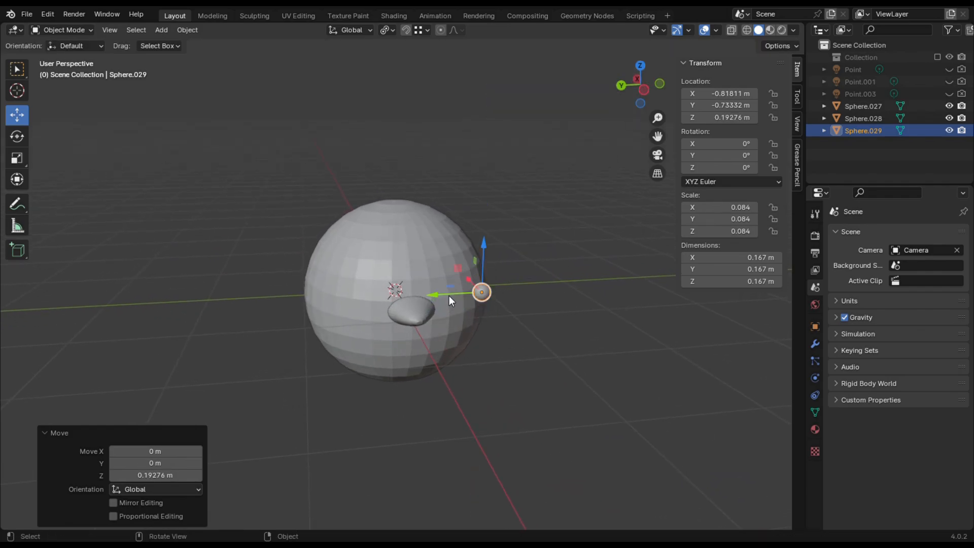
pyautogui.moveTo(448, 296); pyautogui.dragTo(425, 300)
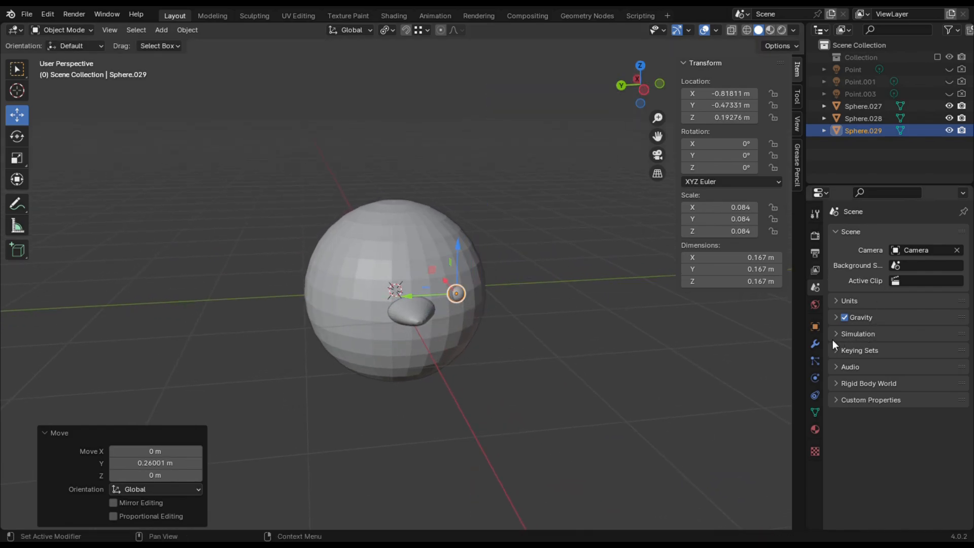
# - Add a Mirror modifier to the eye with the body as mirror object, mirroring only across the Y axis
pyautogui.click(815, 344)
pyautogui.click(874, 233)
pyautogui.moveTo(822, 277)
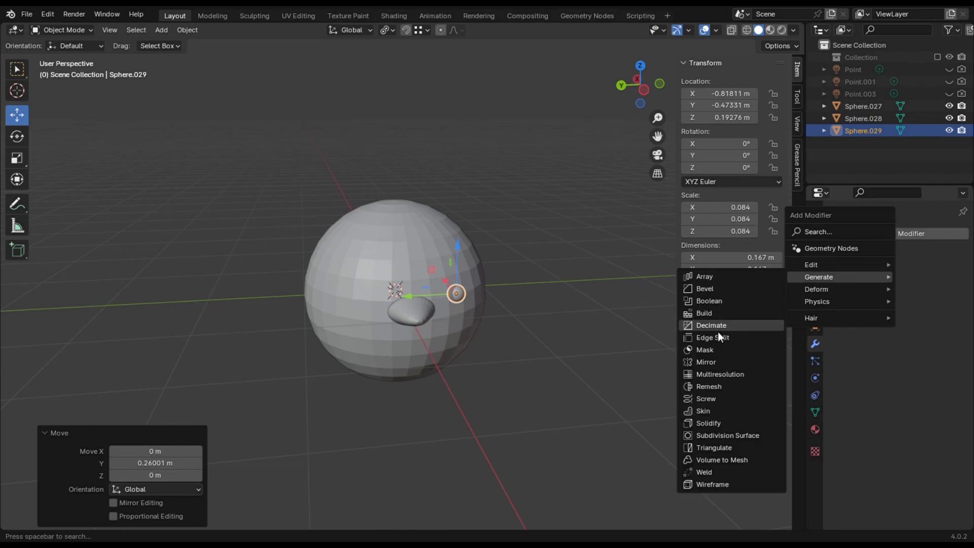
pyautogui.click(714, 362)
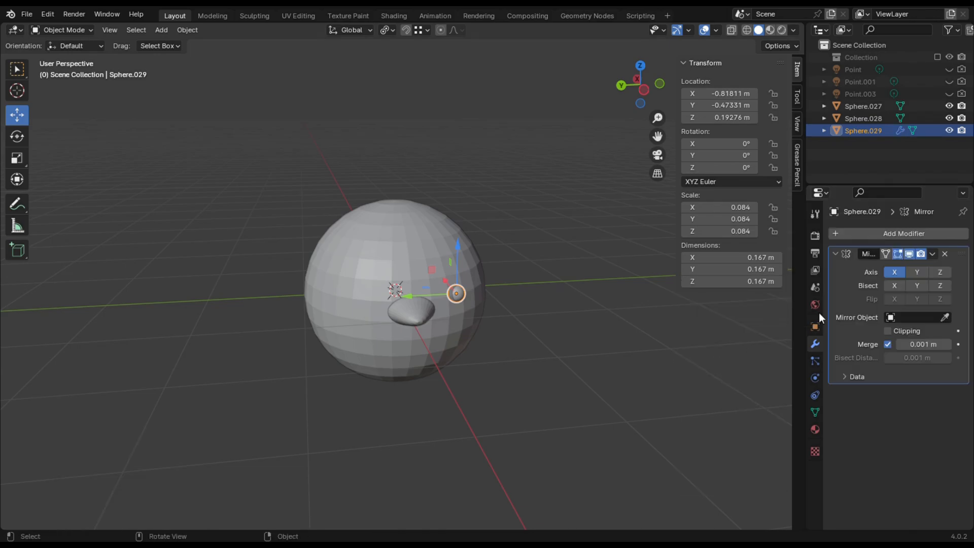
pyautogui.click(944, 317)
pyautogui.click(456, 228)
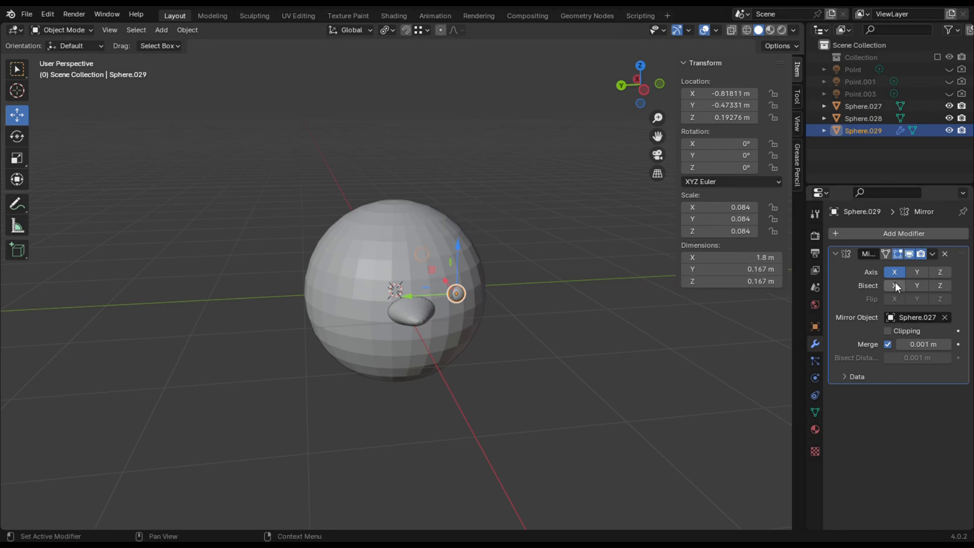
pyautogui.click(914, 272)
# - Move the eyes closer together to about Y -0.410 m and outward to about X -0.851 m, and deselect them
pyautogui.moveTo(629, 94); pyautogui.dragTo(640, 81)
pyautogui.click(461, 296)
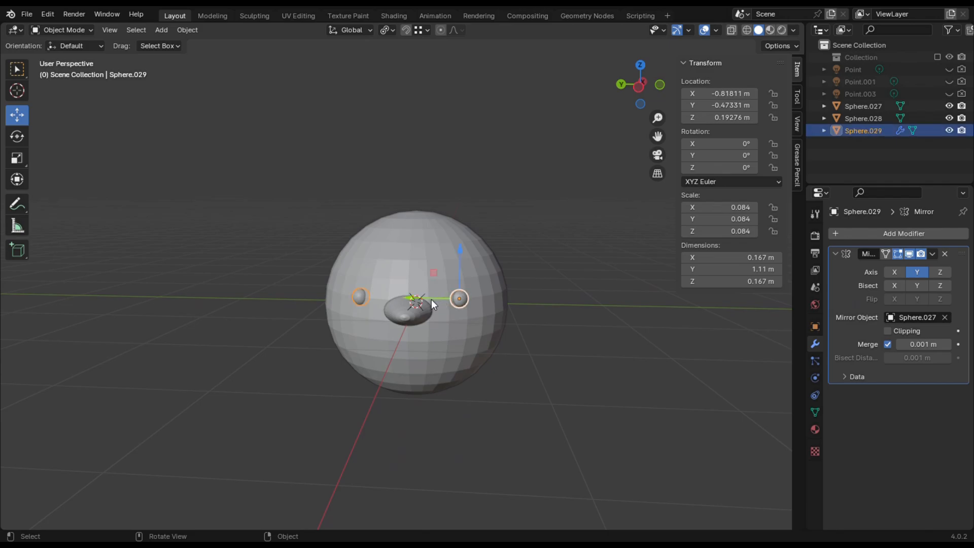
pyautogui.moveTo(431, 298); pyautogui.dragTo(427, 298)
pyautogui.click(425, 306)
pyautogui.click(461, 301)
pyautogui.moveTo(451, 298); pyautogui.dragTo(454, 300, button='middle')
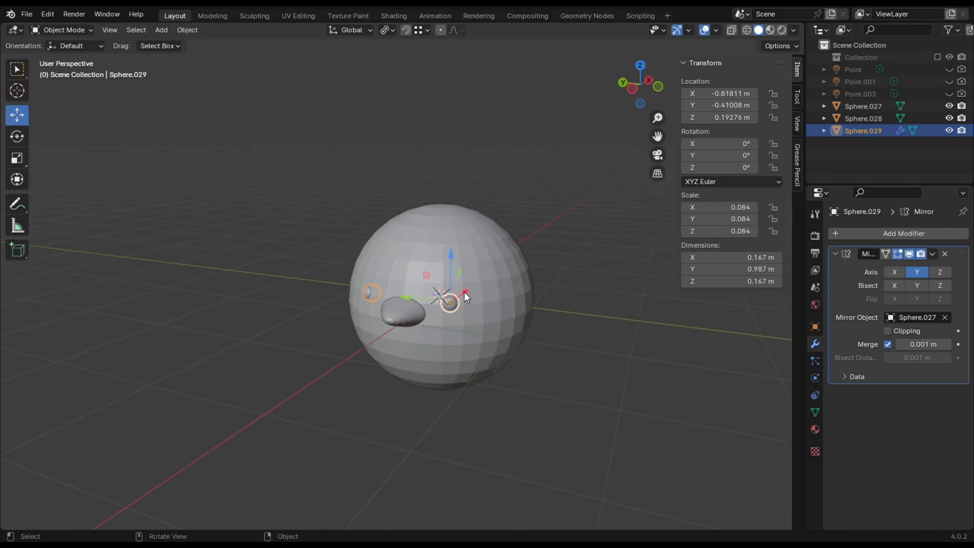
pyautogui.moveTo(466, 297); pyautogui.dragTo(466, 299)
pyautogui.click(520, 353)
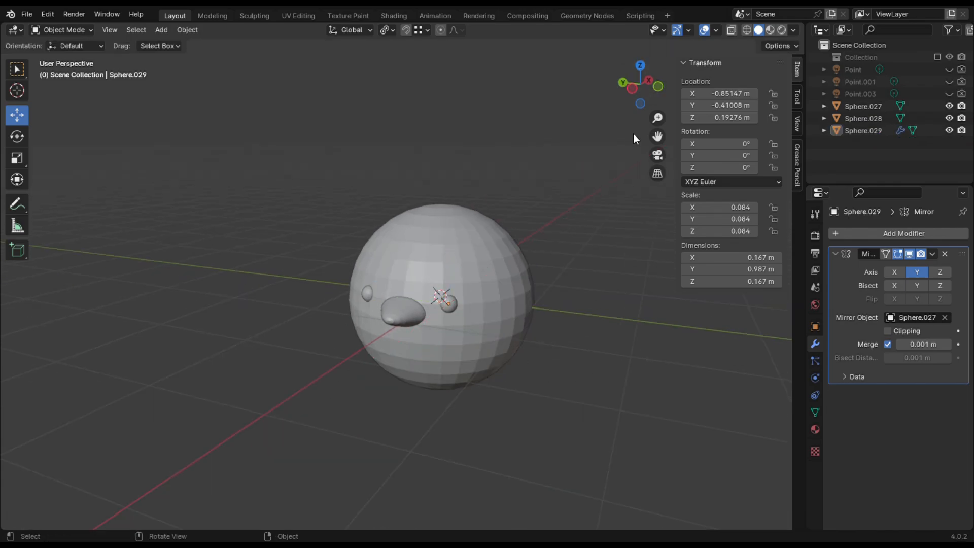
# - Duplicate the body and place the copy about 1.61 m away along negative Y
pyautogui.moveTo(635, 92)
pyautogui.mouseDown()
pyautogui.moveTo(679, 85)
pyautogui.moveTo(640, 92)
pyautogui.mouseUp()
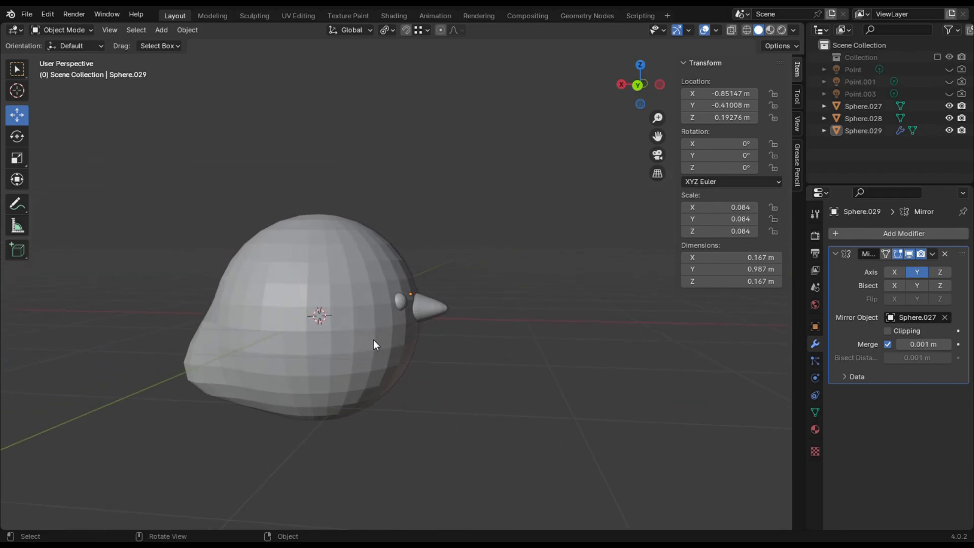
pyautogui.click(353, 352)
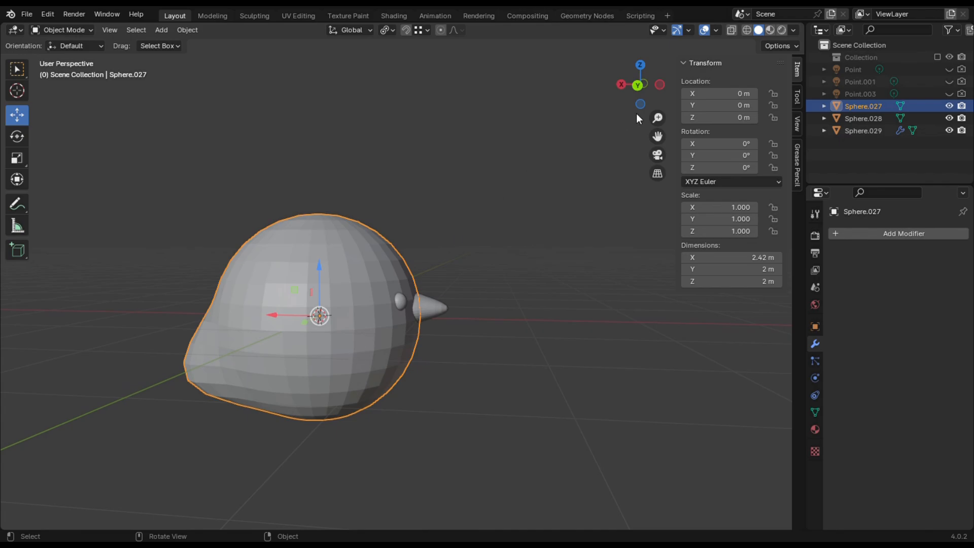
pyautogui.moveTo(632, 98); pyautogui.dragTo(519, 114)
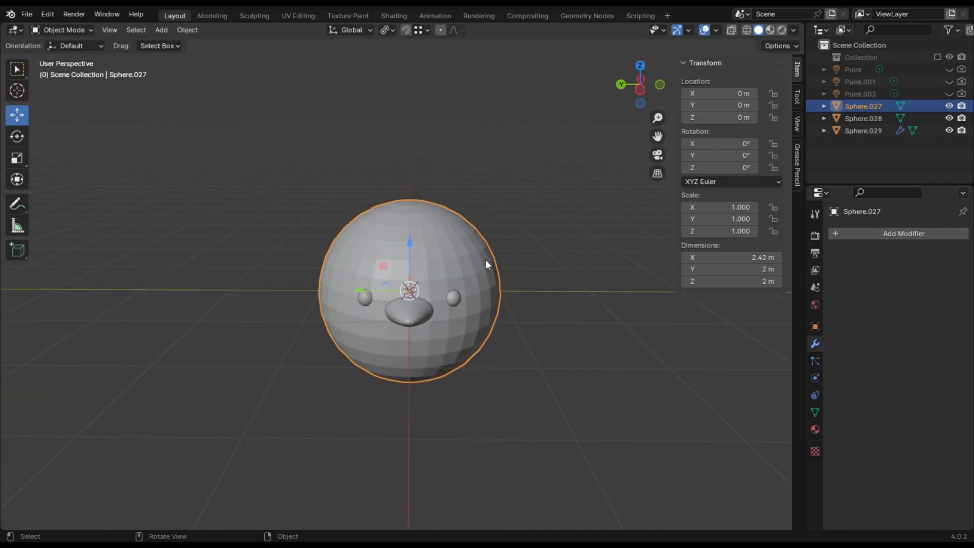
pyautogui.hotkey('shift', 'd')
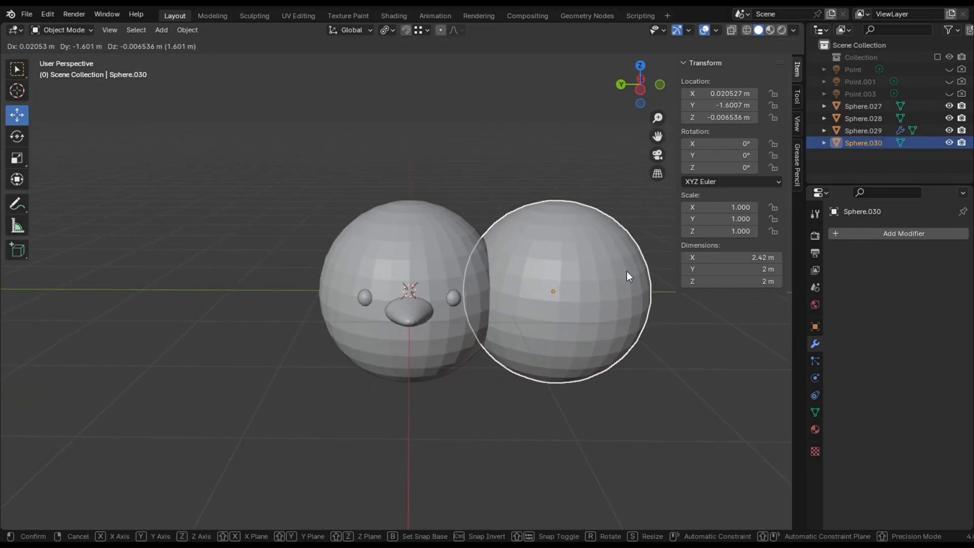
pyautogui.click(626, 271)
# - Scale the body copy to about 0.346 and move it about 0.215 m along Y towards the body
pyautogui.moveTo(641, 91); pyautogui.dragTo(549, 78)
pyautogui.scroll(-2, 610, 344)
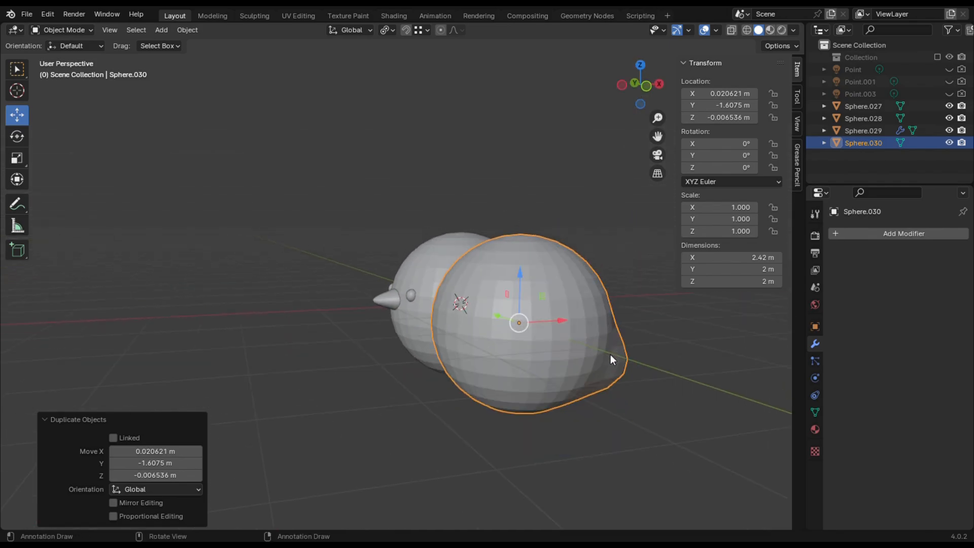
pyautogui.press('s')
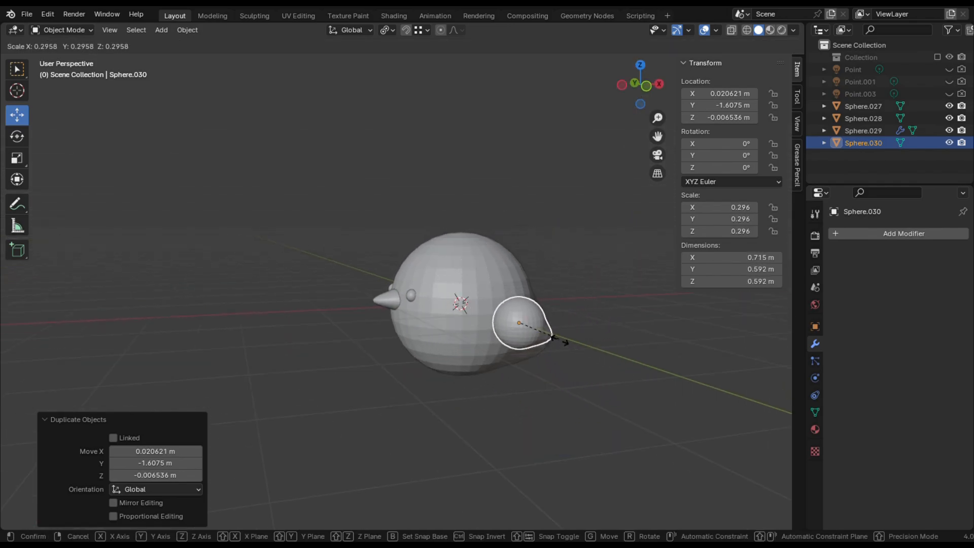
pyautogui.click(562, 346)
pyautogui.moveTo(641, 86); pyautogui.dragTo(600, 89)
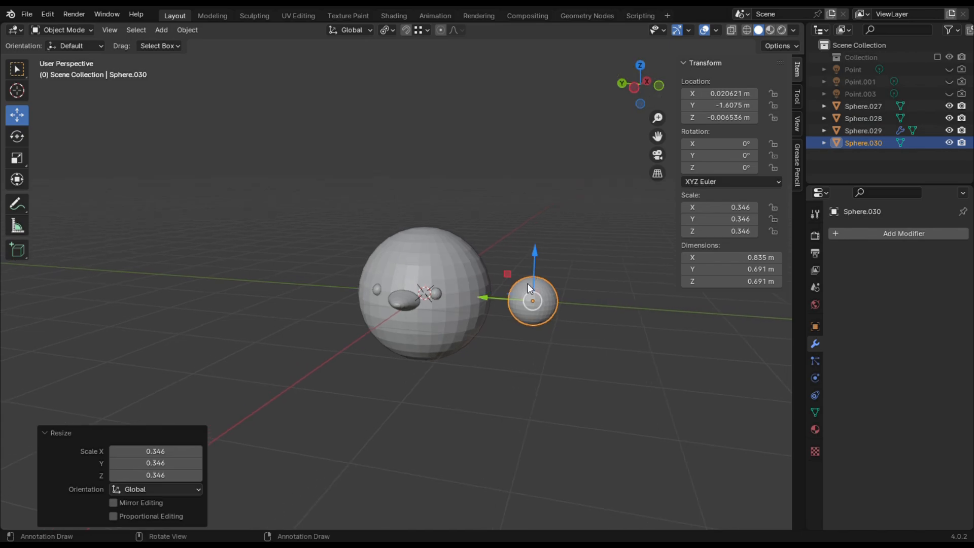
pyautogui.moveTo(504, 301); pyautogui.dragTo(492, 305)
# - Add a Mirror modifier to the small body copy with the body as mirror object, mirroring only across the Y axis
pyautogui.click(857, 233)
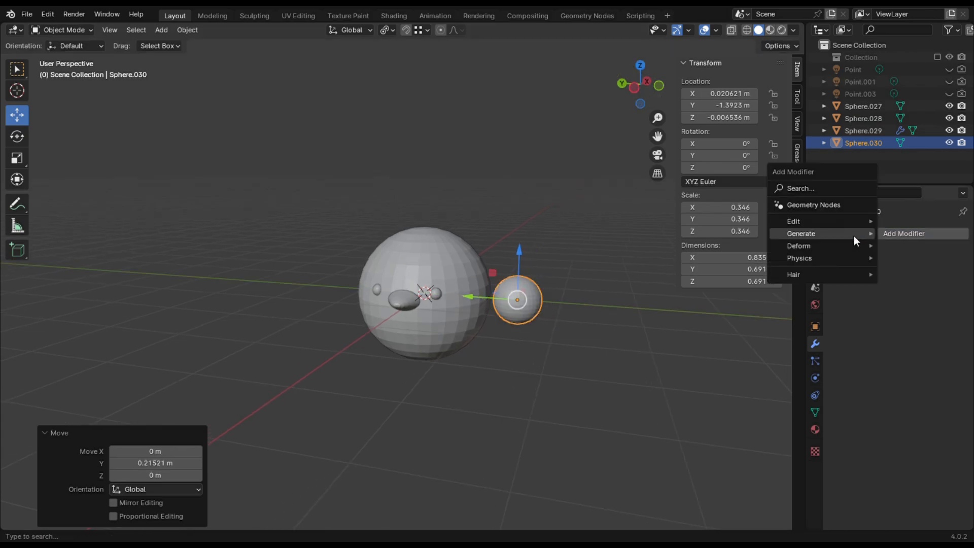
pyautogui.moveTo(816, 239)
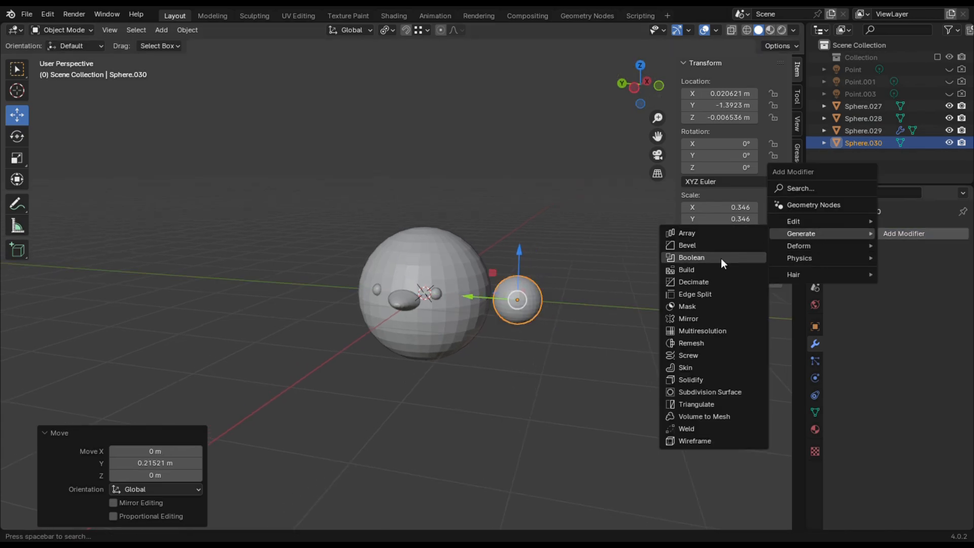
pyautogui.click(697, 317)
pyautogui.click(944, 317)
pyautogui.click(482, 274)
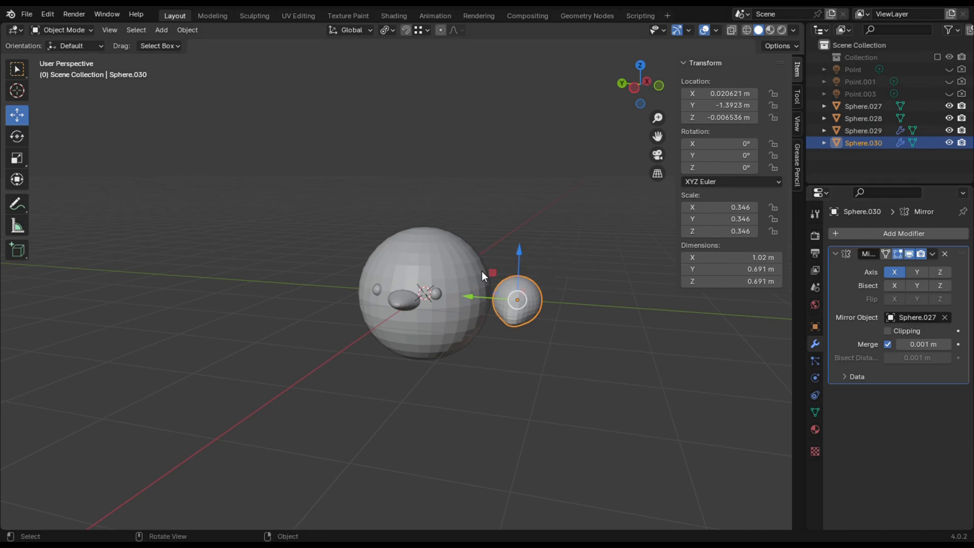
pyautogui.click(915, 272)
pyautogui.click(894, 272)
# - Flatten the mirrored wings to a Y scale of about 0.154 and move them to about X -0.121 m, Y -1.06 m against the body
pyautogui.moveTo(641, 87); pyautogui.dragTo(713, 90)
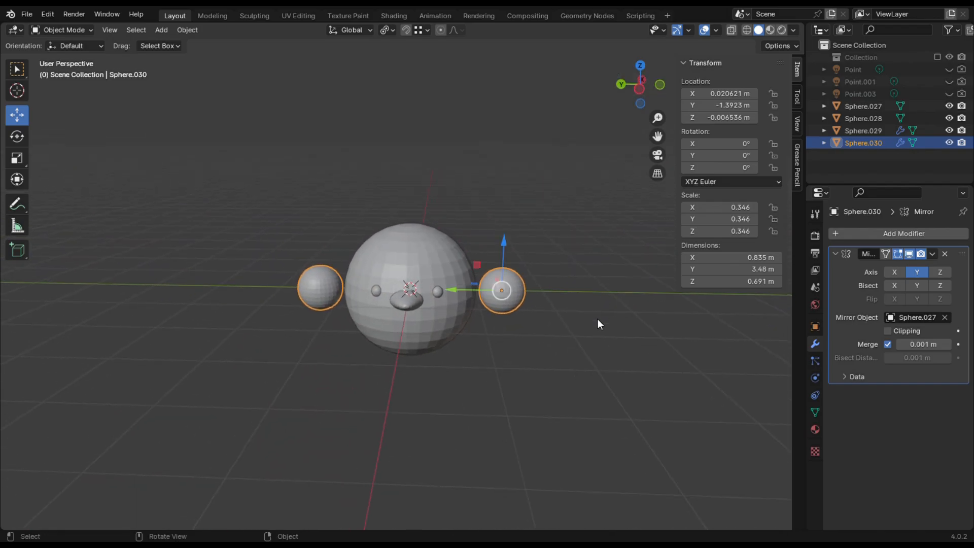
pyautogui.moveTo(640, 87); pyautogui.dragTo(642, 79)
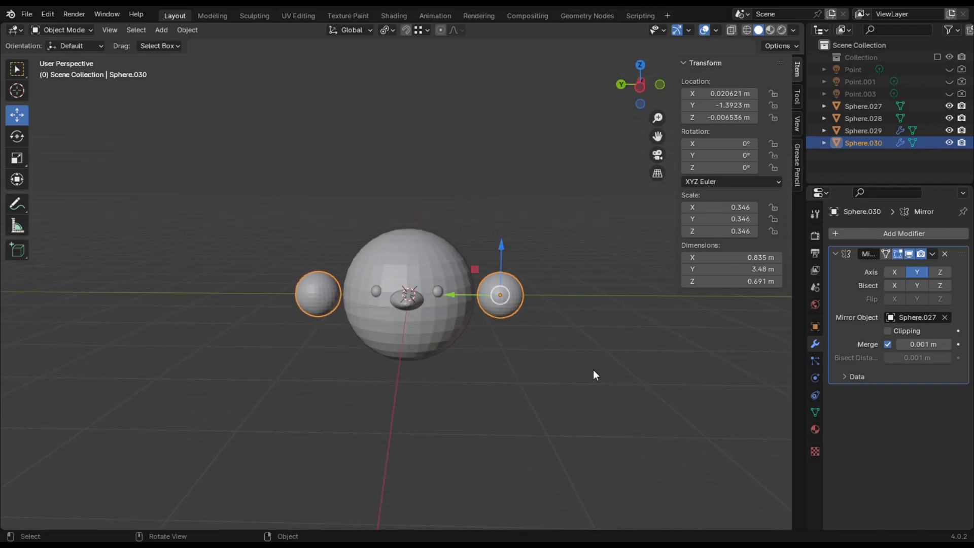
pyautogui.press('s')
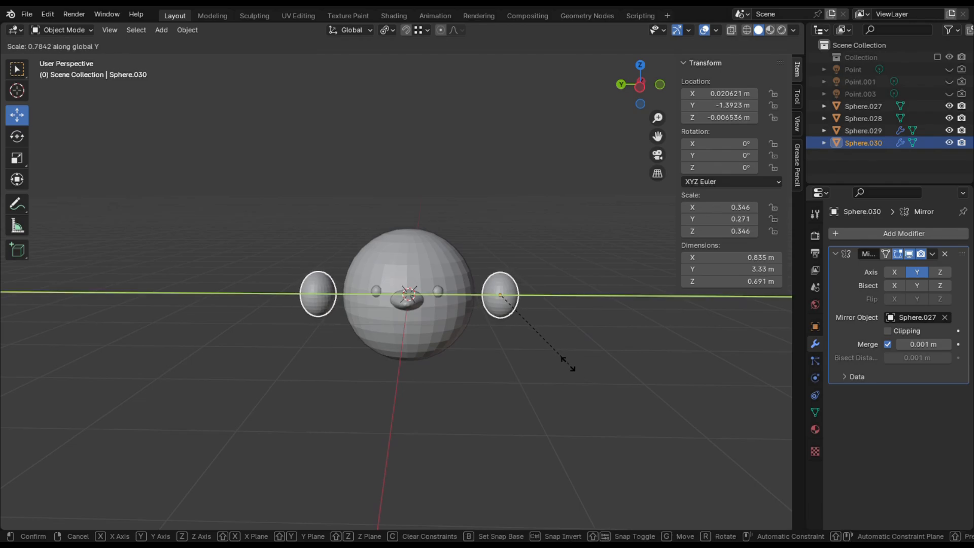
pyautogui.click(524, 347)
pyautogui.moveTo(473, 294); pyautogui.dragTo(448, 294)
pyautogui.moveTo(628, 84); pyautogui.dragTo(525, 312)
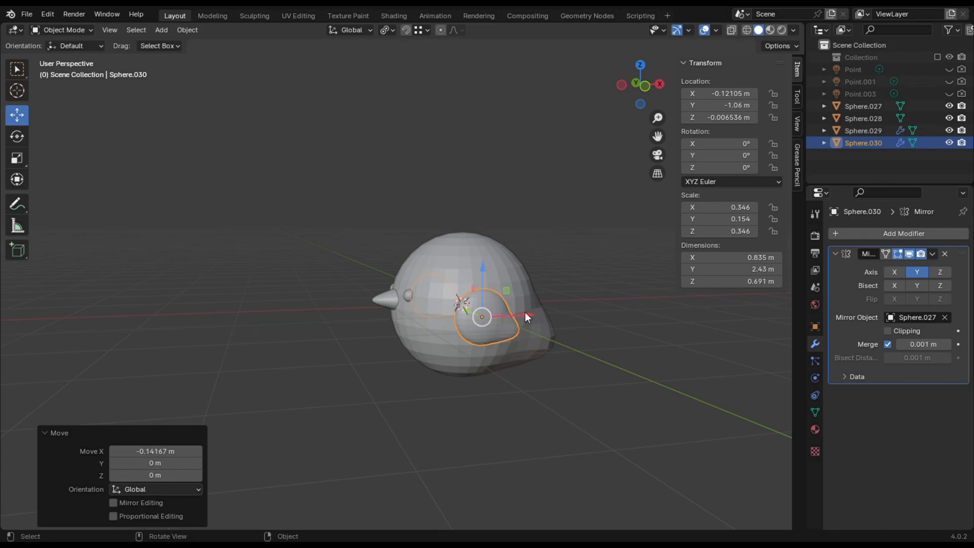
# - Enlarge the wings uniformly by about 1.325 and rotate them about 20.3° around global Y
pyautogui.press('s')
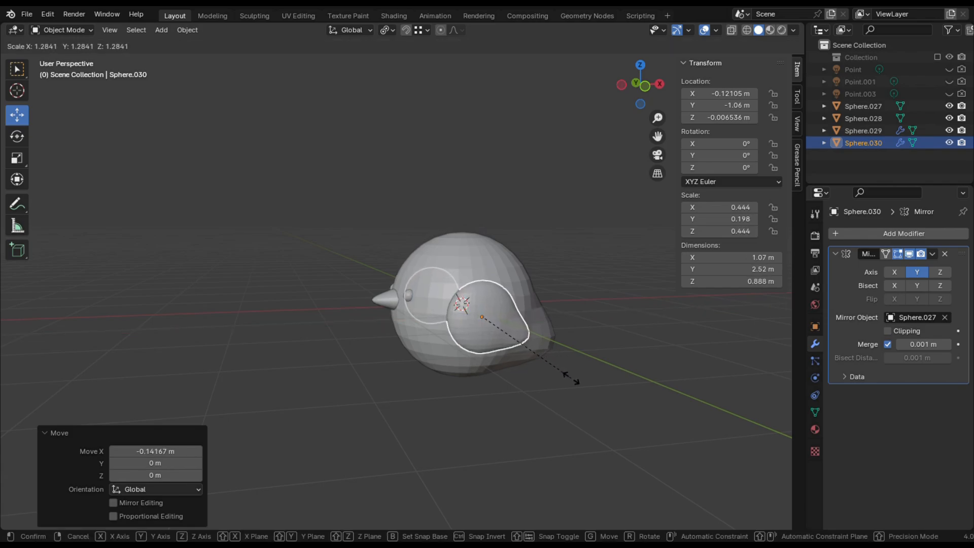
pyautogui.click(573, 385)
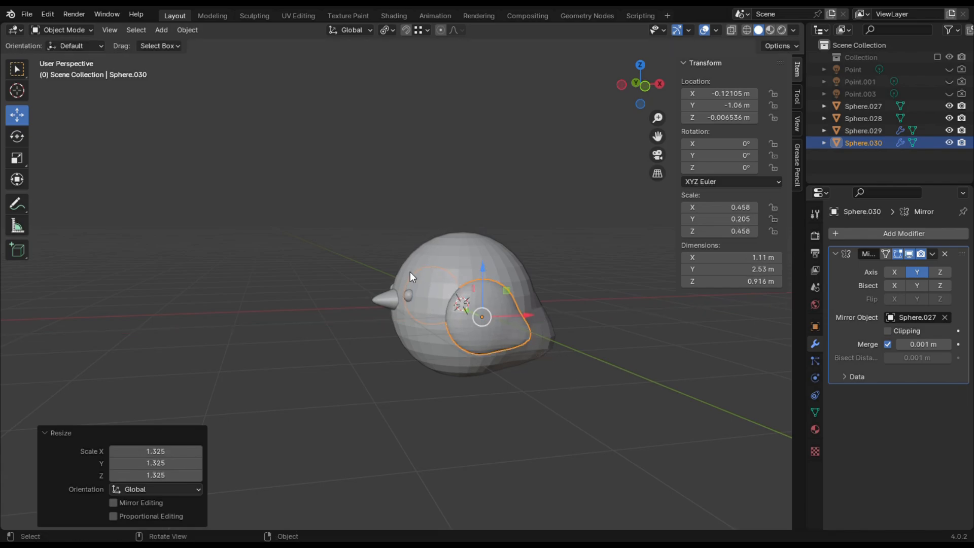
pyautogui.click(15, 138)
pyautogui.moveTo(498, 274); pyautogui.dragTo(514, 290)
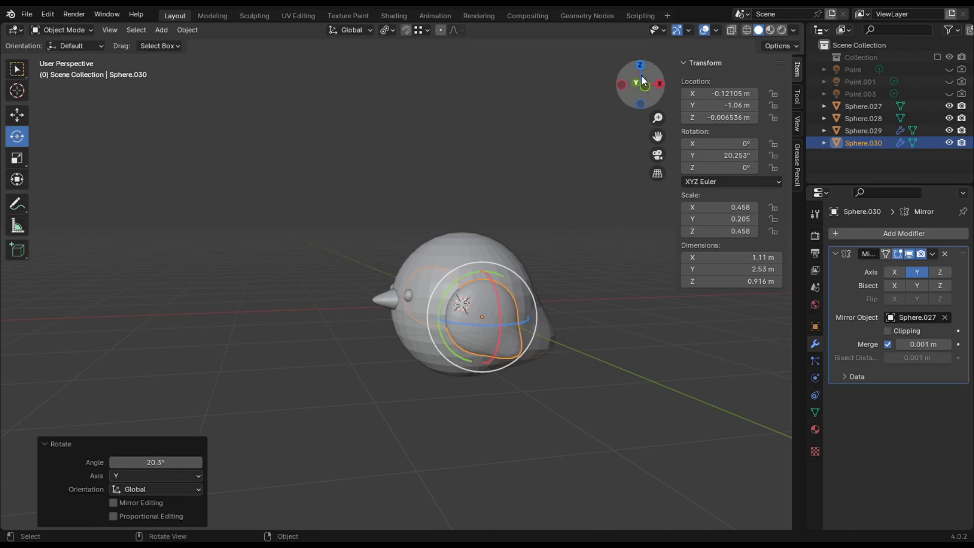
# - Angle the wings to a Z rotation of about -8.5° and an X rotation of about -6.4°, and deselect them
pyautogui.moveTo(641, 81); pyautogui.dragTo(622, 84)
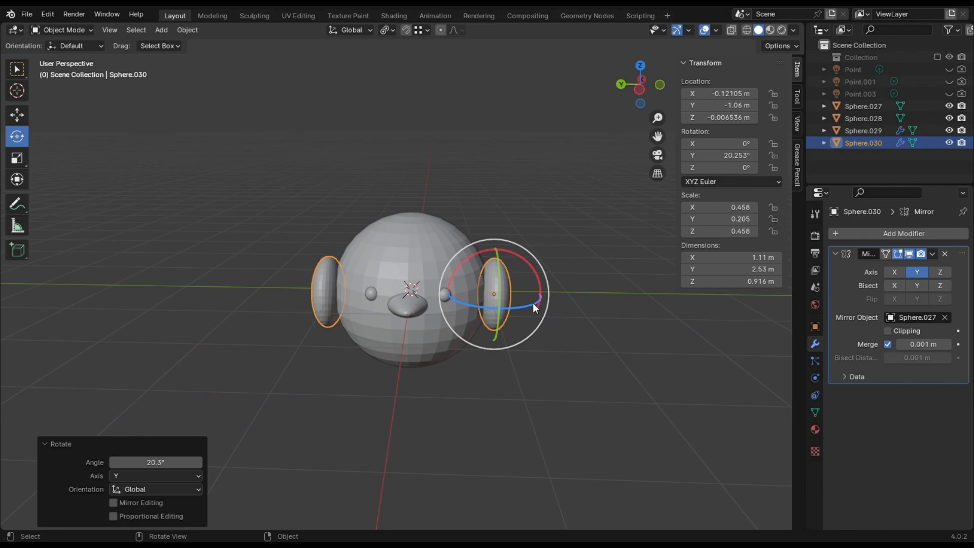
pyautogui.moveTo(533, 303); pyautogui.dragTo(571, 292)
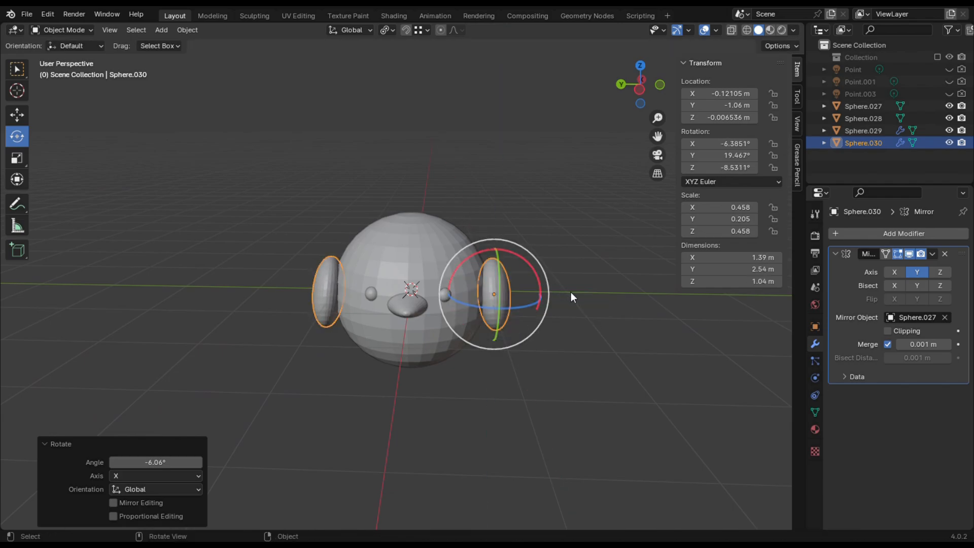
pyautogui.click(594, 131)
# - Flatten the wings by about 0.685 along global Y, move them to about Y -0.99 m against the body, and deselect them
pyautogui.moveTo(641, 90); pyautogui.dragTo(641, 92)
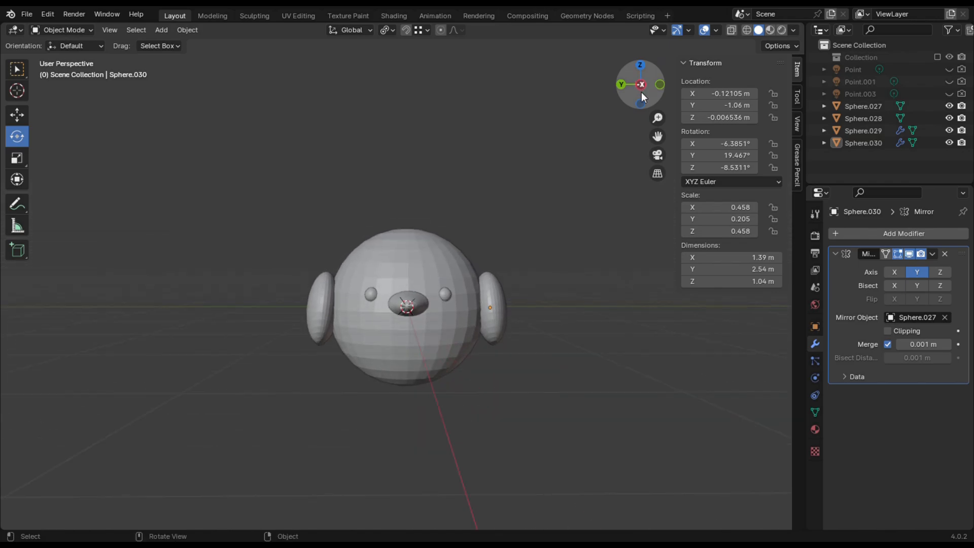
pyautogui.click(504, 325)
pyautogui.press('s')
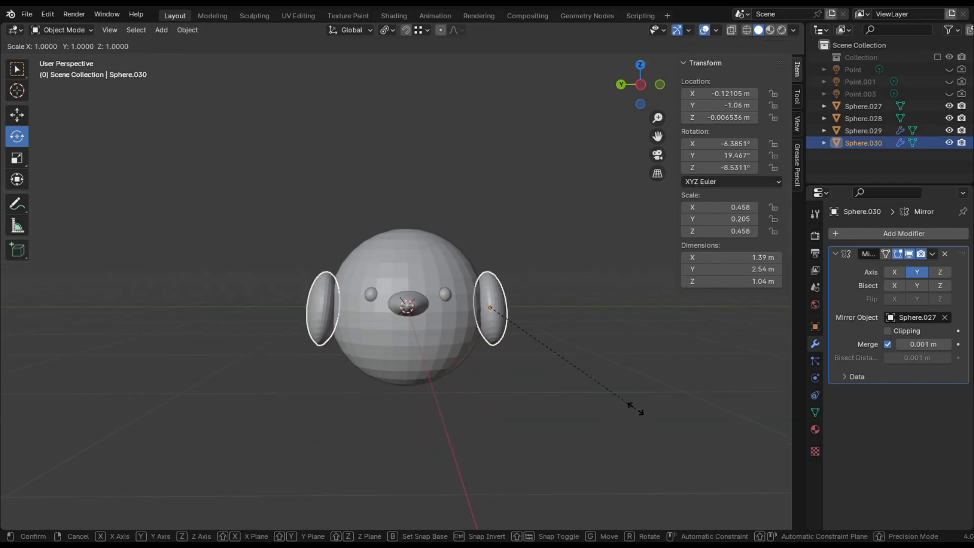
pyautogui.press('y')
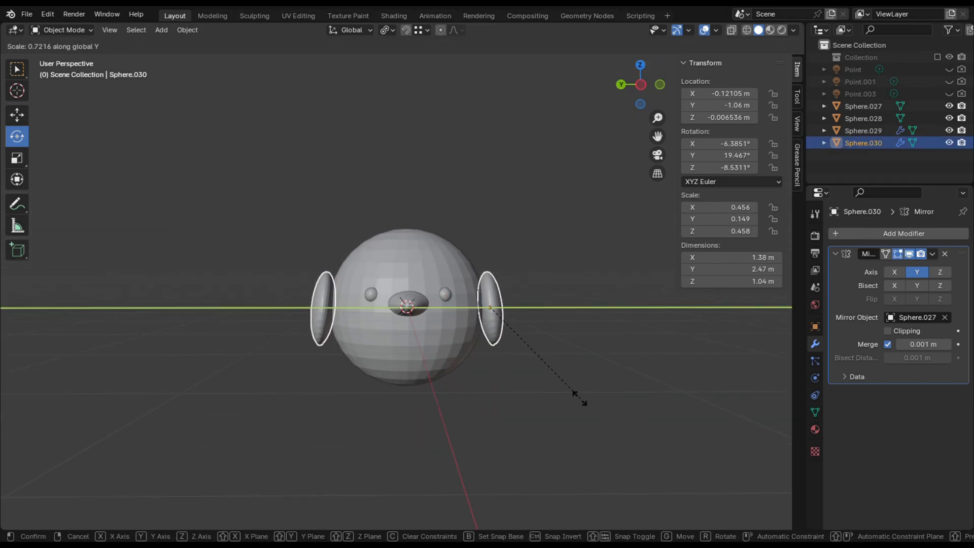
pyautogui.click(569, 390)
pyautogui.click(21, 117)
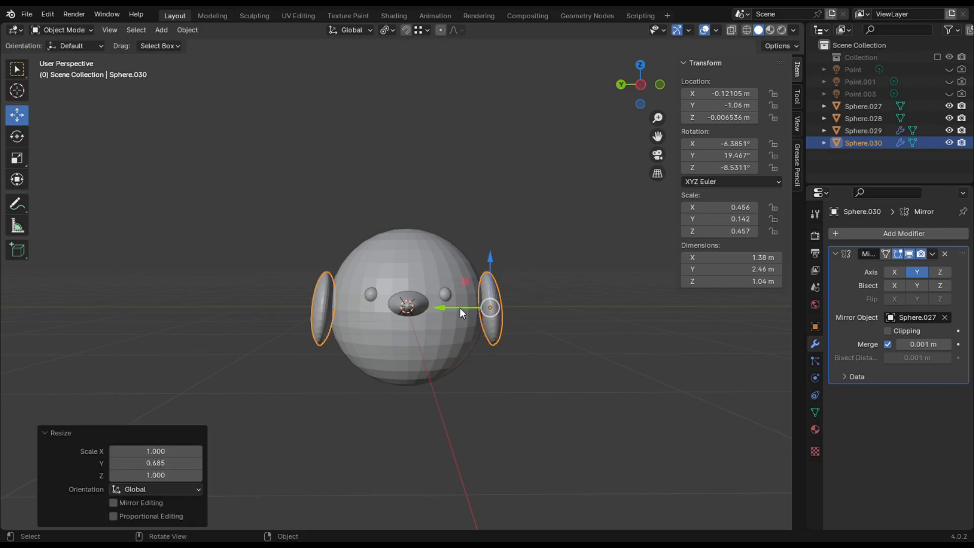
pyautogui.moveTo(462, 308); pyautogui.dragTo(476, 309)
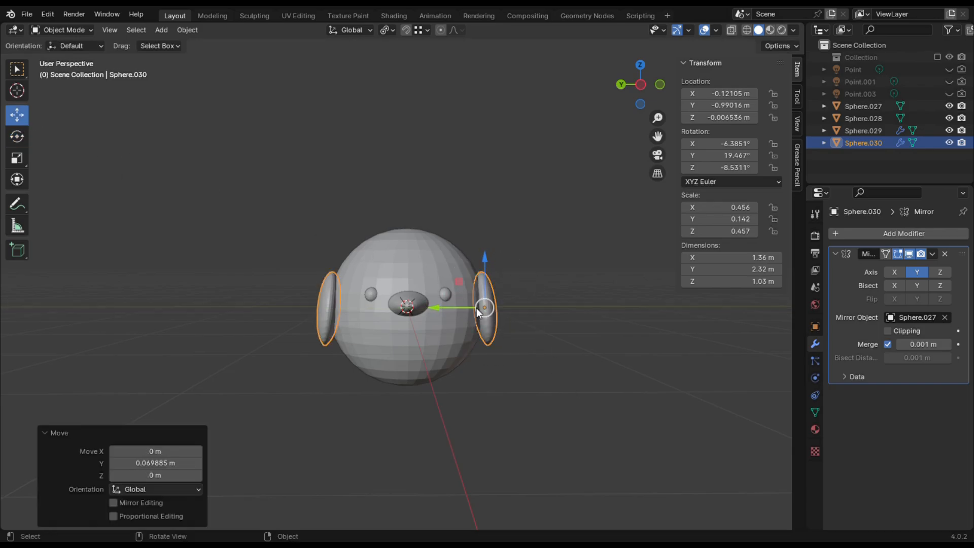
pyautogui.click(574, 304)
# - Move the wings forward to about X -0.228 m and enlarge them uniformly by about 1.036
pyautogui.moveTo(632, 98); pyautogui.dragTo(310, 107)
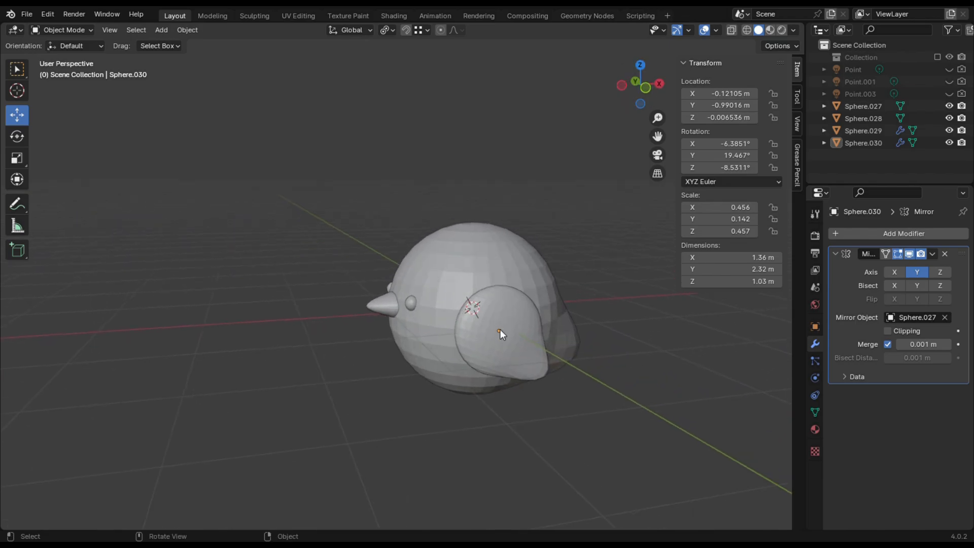
pyautogui.click(500, 329)
pyautogui.moveTo(541, 331); pyautogui.dragTo(533, 333)
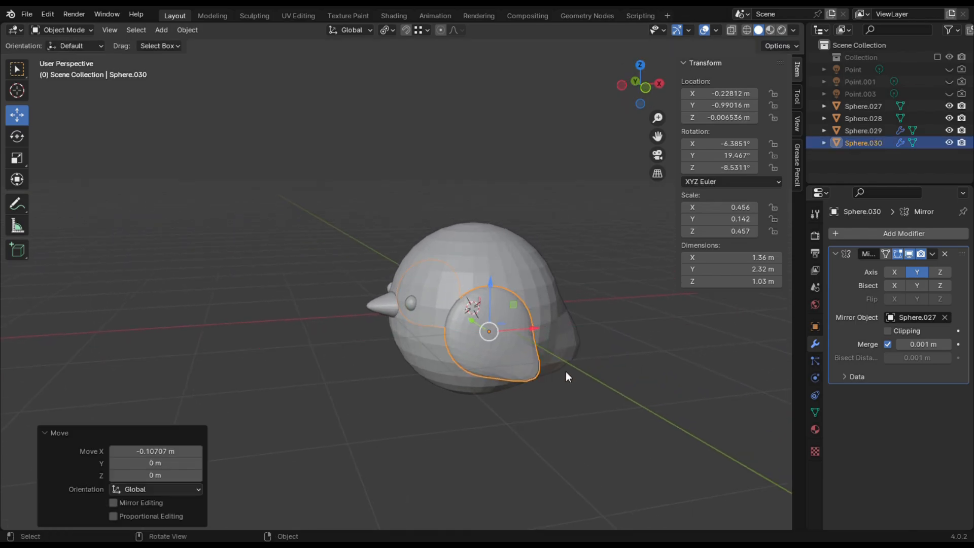
pyautogui.click(583, 384)
pyautogui.moveTo(644, 89); pyautogui.dragTo(645, 88)
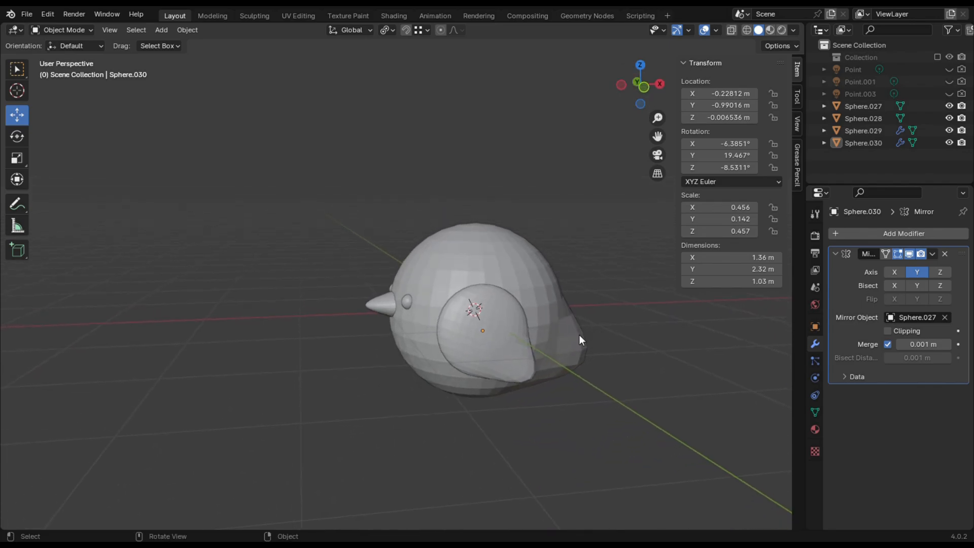
pyautogui.click(522, 348)
pyautogui.press('s')
pyautogui.click(588, 386)
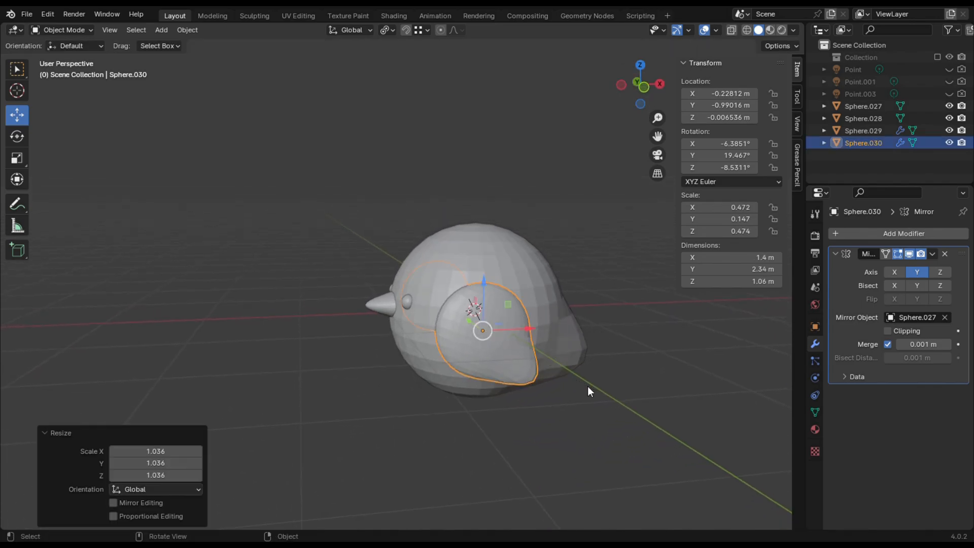
pyautogui.click(625, 154)
# - Move the wings closer to the body, to about Y -0.96 m, and deselect them
pyautogui.moveTo(644, 92); pyautogui.dragTo(688, 94)
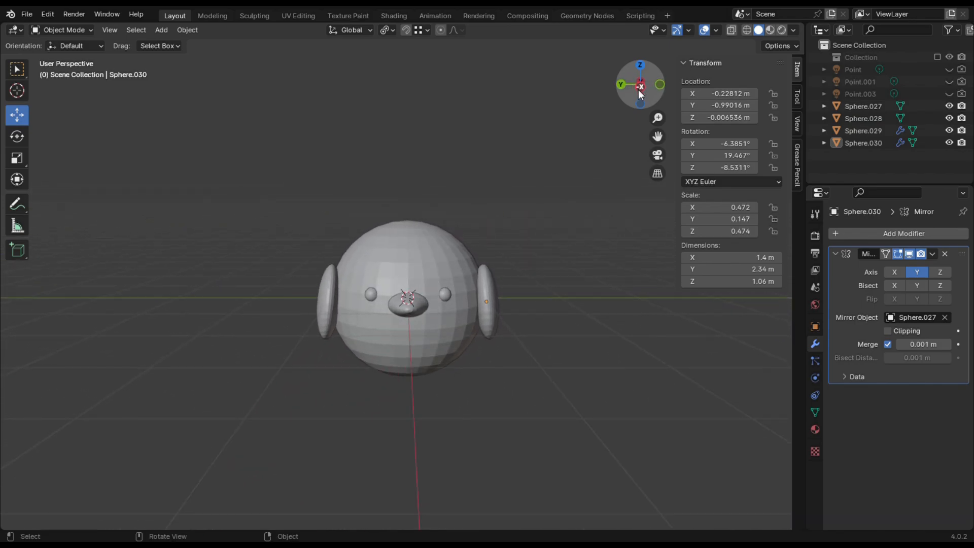
pyautogui.click(494, 315)
pyautogui.moveTo(464, 303); pyautogui.dragTo(459, 300)
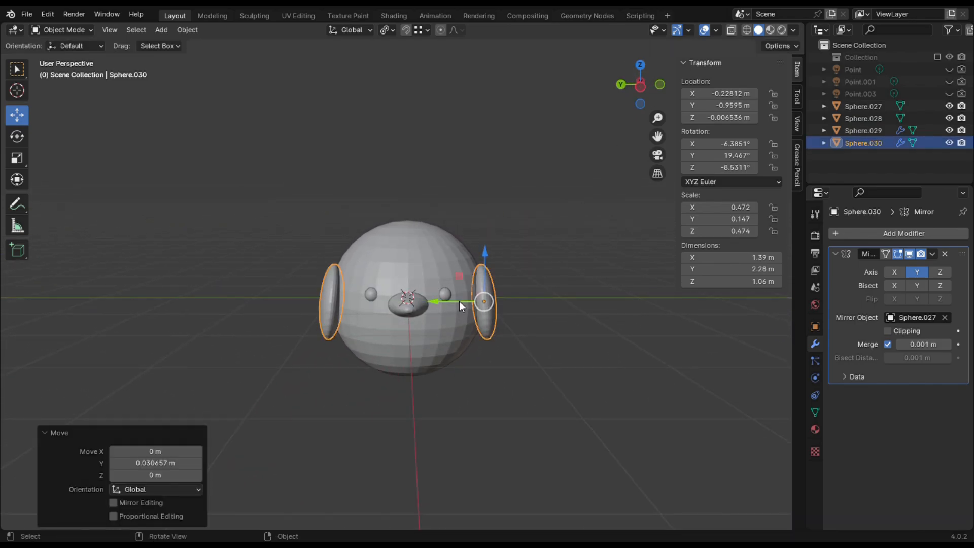
pyautogui.click(513, 314)
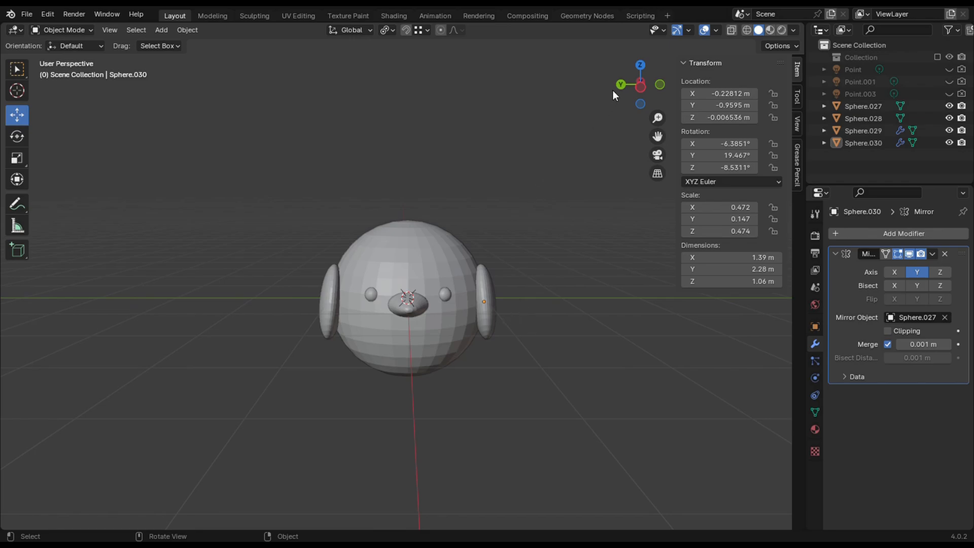
# - Thin the wings by about 0.694 along global Y and move them inward to about Y -0.921 m
pyautogui.moveTo(638, 90); pyautogui.dragTo(643, 82)
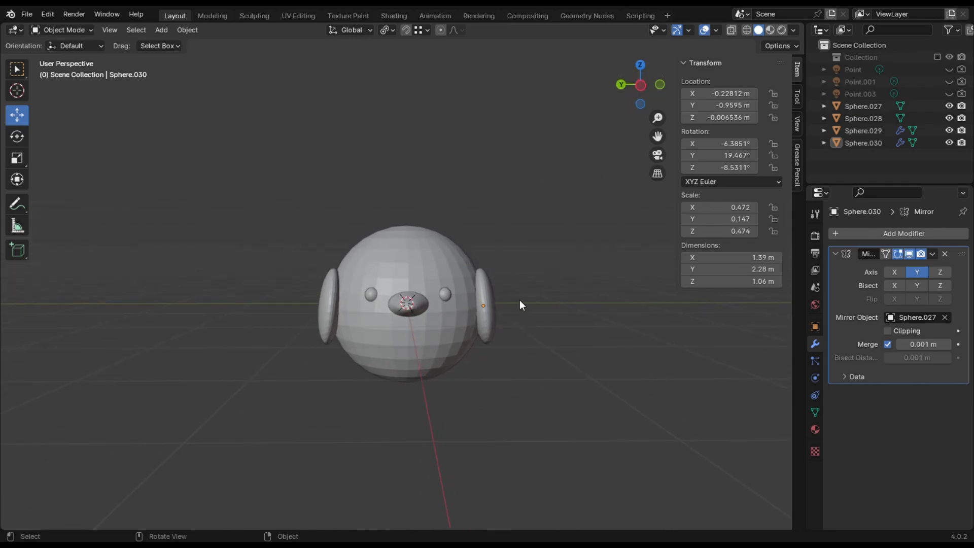
pyautogui.click(495, 323)
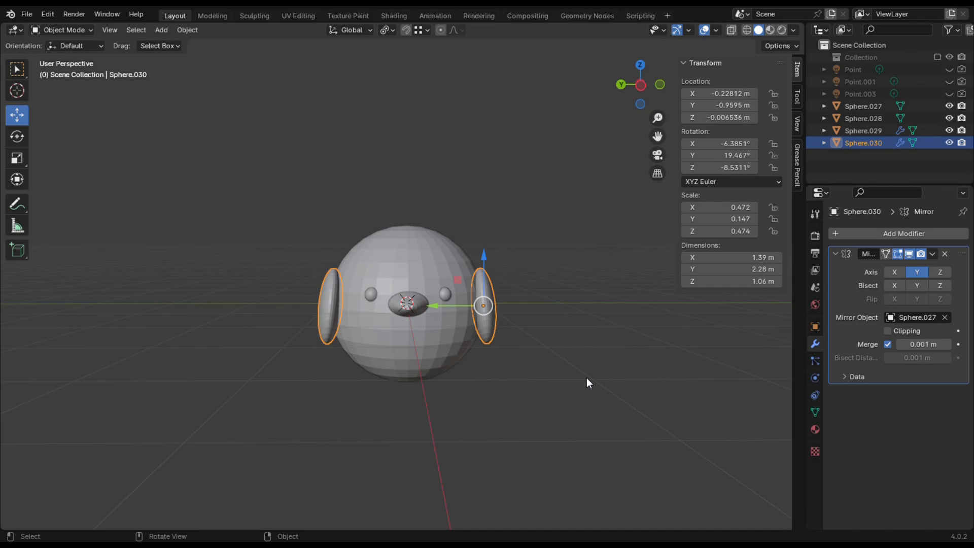
pyautogui.press('s')
pyautogui.press('y')
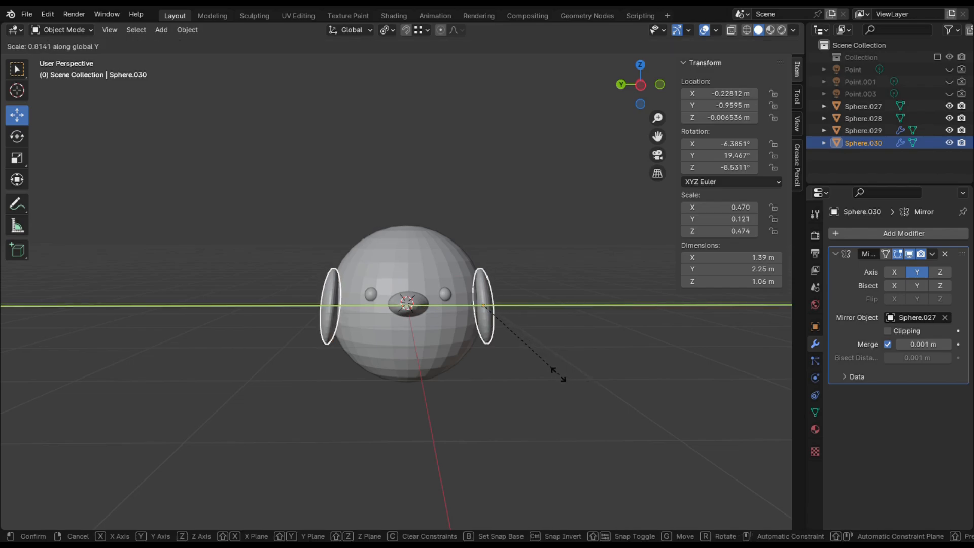
pyautogui.click(541, 370)
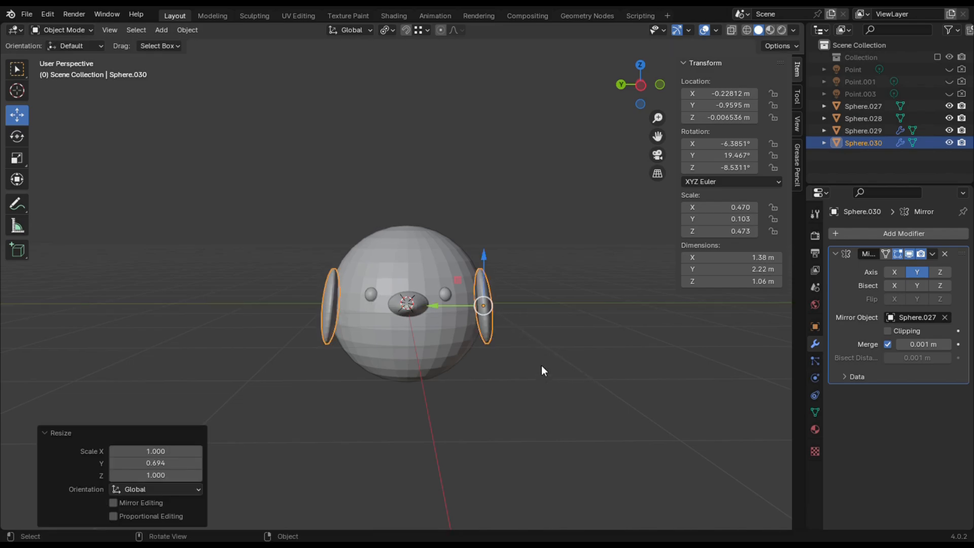
pyautogui.moveTo(444, 306); pyautogui.dragTo(440, 305)
pyautogui.click(527, 297)
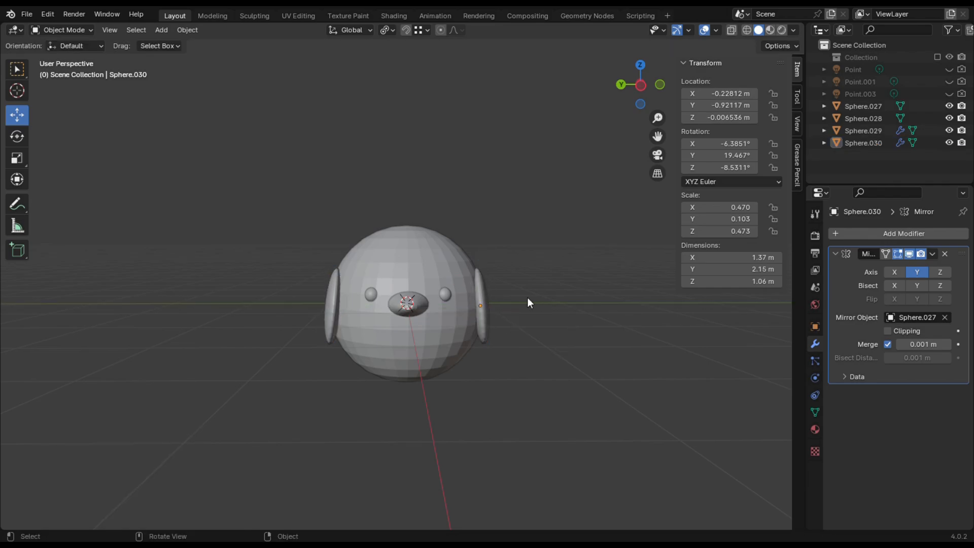
# - Rotate the wings about -2.95° around global Z, to a Z rotation of about -11.5°
pyautogui.click(485, 321)
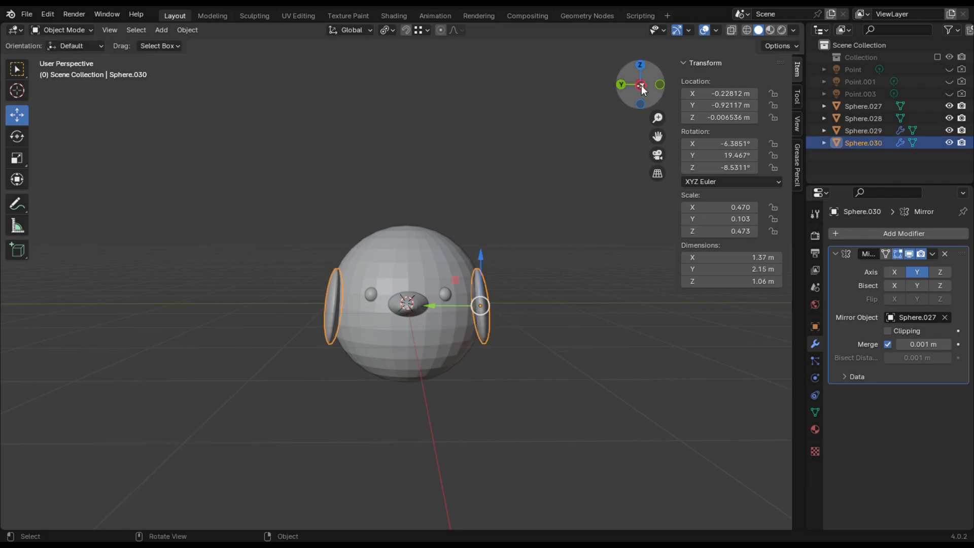
pyautogui.moveTo(642, 87); pyautogui.dragTo(615, 96)
pyautogui.click(18, 137)
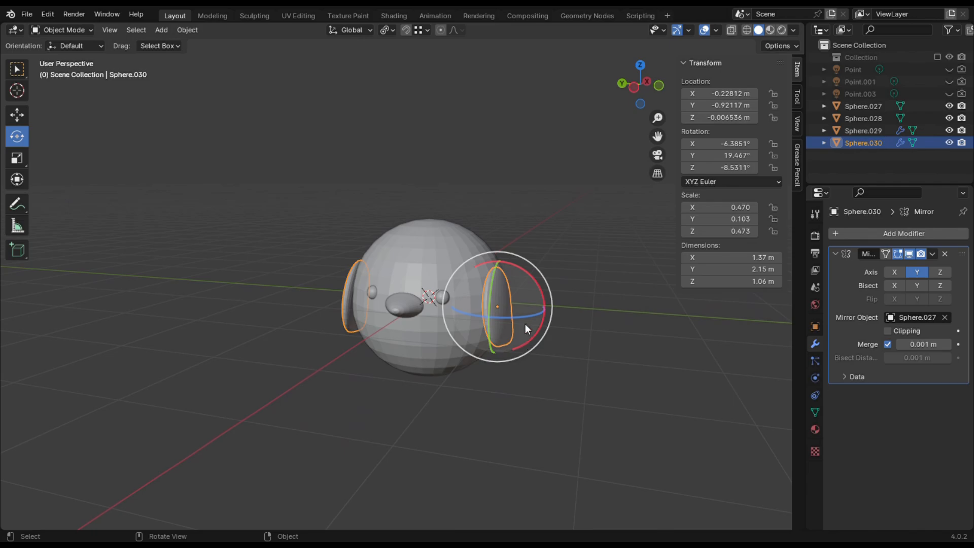
pyautogui.moveTo(522, 317); pyautogui.dragTo(520, 318)
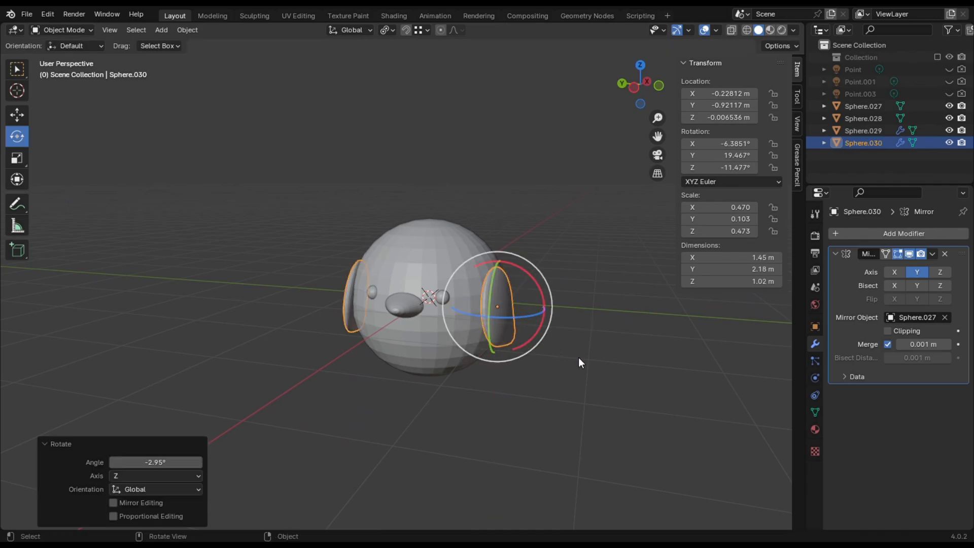
pyautogui.click(578, 357)
# - Fine-tune the wings' angle around global Z to a Z rotation of about -12.7°
pyautogui.moveTo(634, 92); pyautogui.dragTo(657, 74)
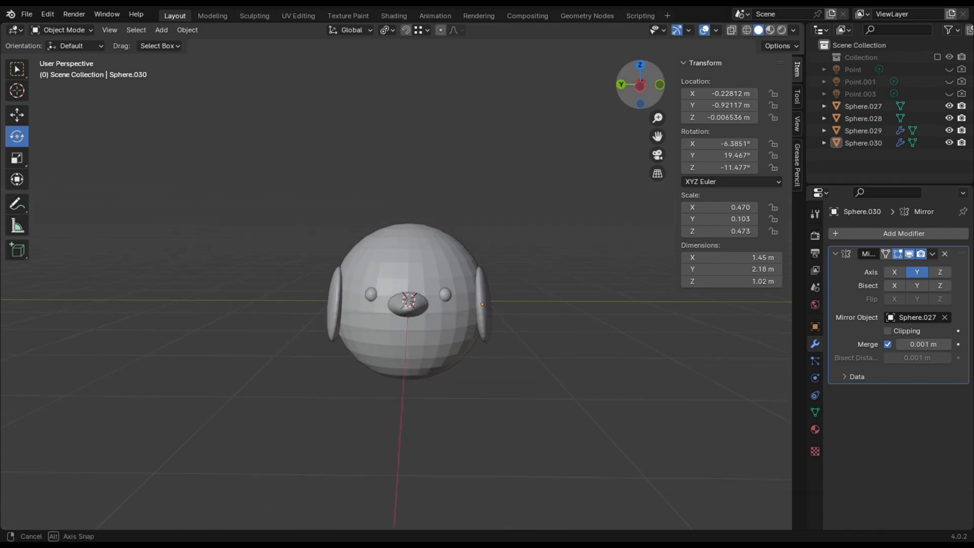
pyautogui.click(489, 306)
pyautogui.moveTo(505, 308); pyautogui.dragTo(511, 311)
pyautogui.click(504, 309)
pyautogui.click(486, 318)
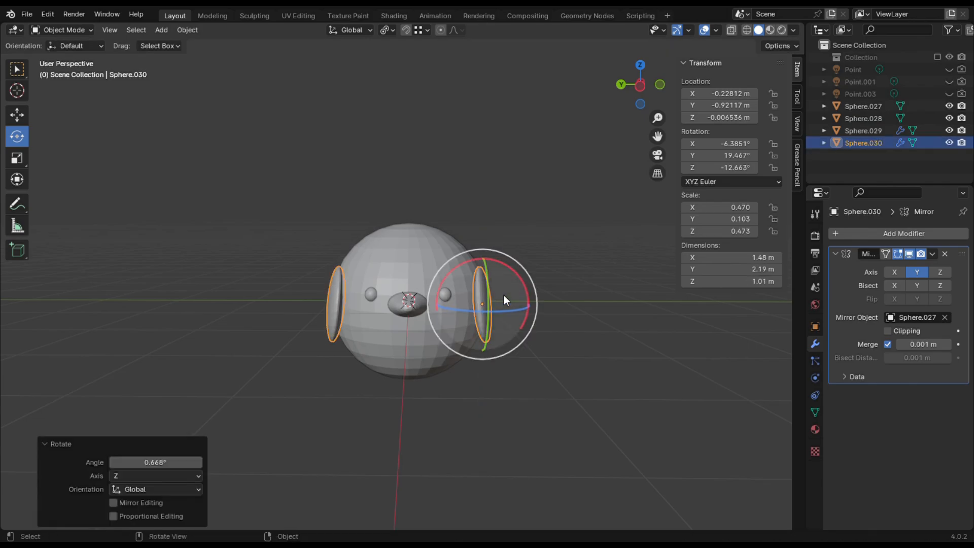
# - Thicken the wings slightly along global Y to a Y scale of about 0.111 and deselect them
pyautogui.click(17, 115)
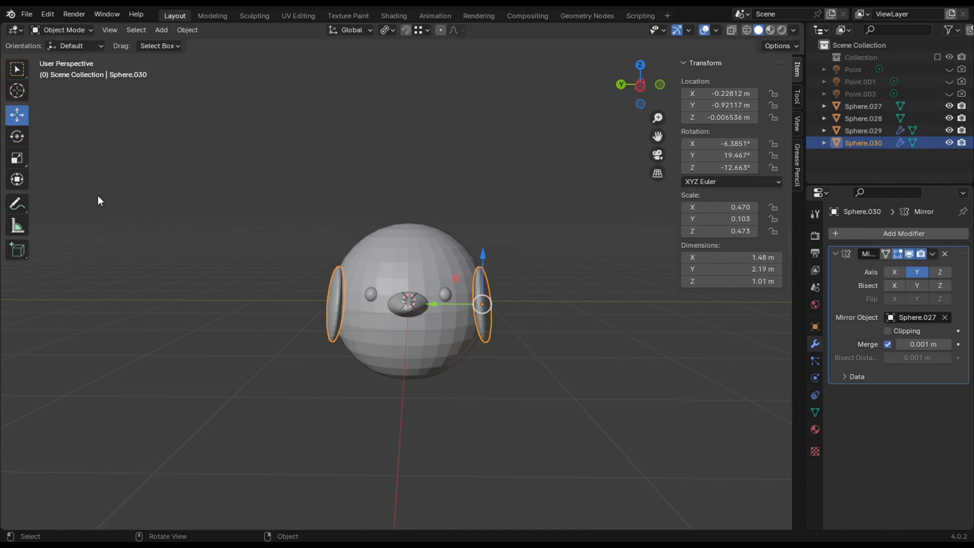
pyautogui.press('s')
pyautogui.press('y')
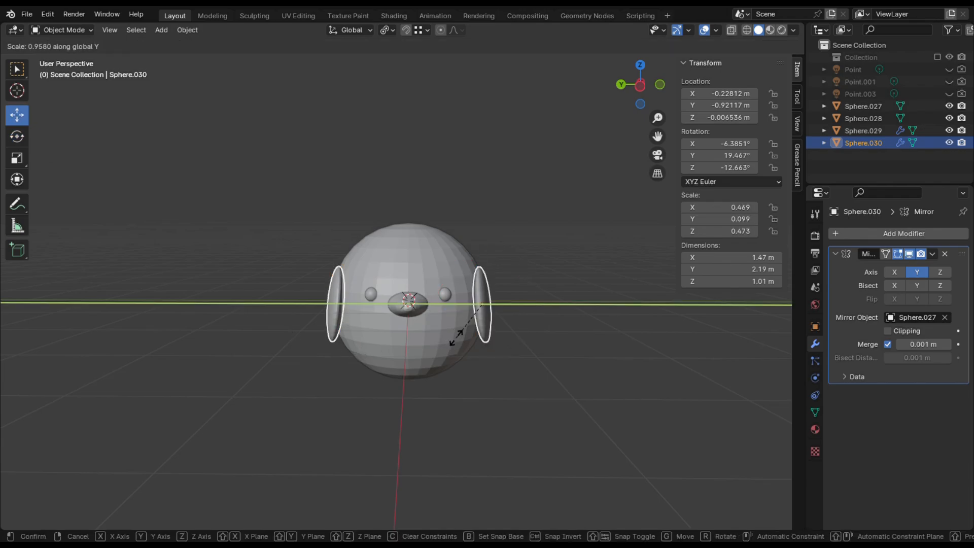
pyautogui.click(454, 337)
pyautogui.click(604, 66)
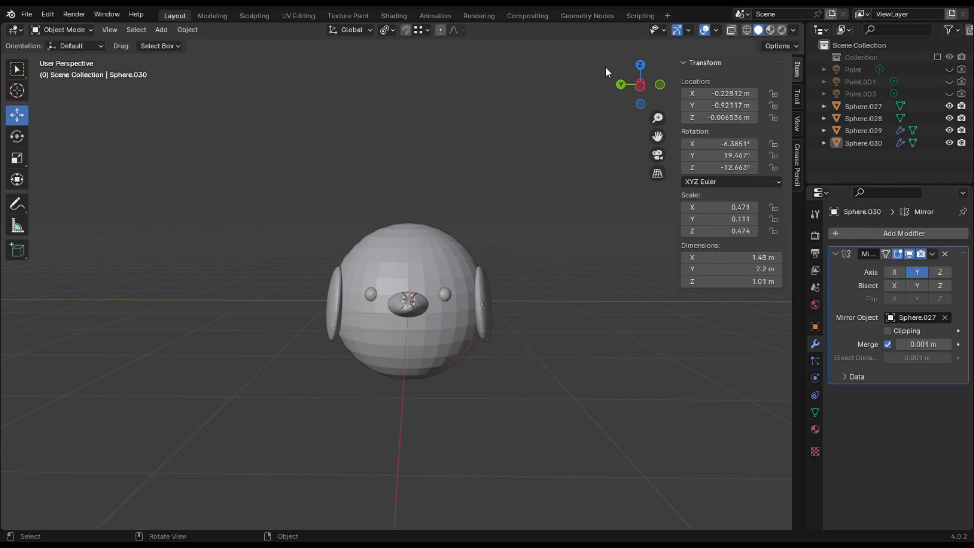
# - Lower the wings by about 0.115 m along Z, to about Z -0.122 m, and deselect them
pyautogui.moveTo(645, 86); pyautogui.dragTo(537, 251)
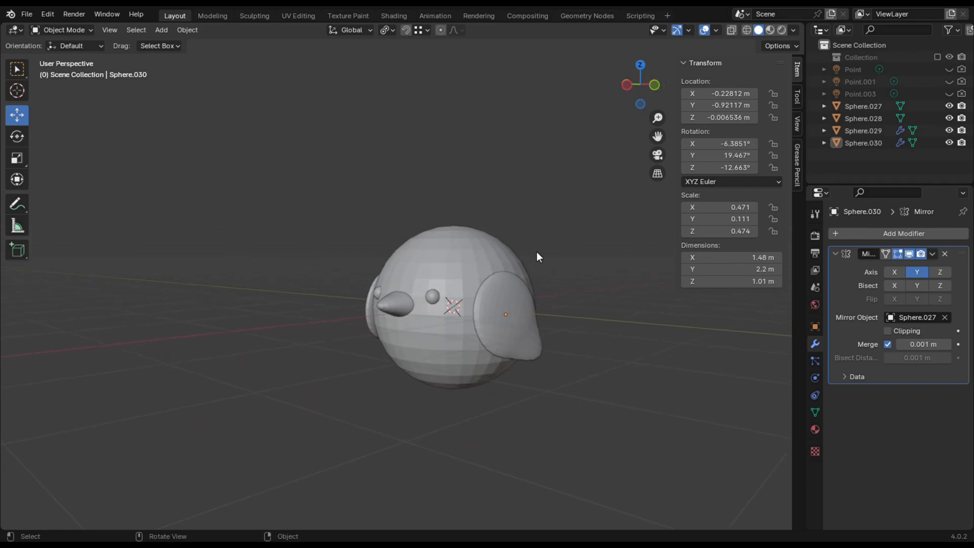
pyautogui.click(503, 291)
pyautogui.press('g')
pyautogui.press('z')
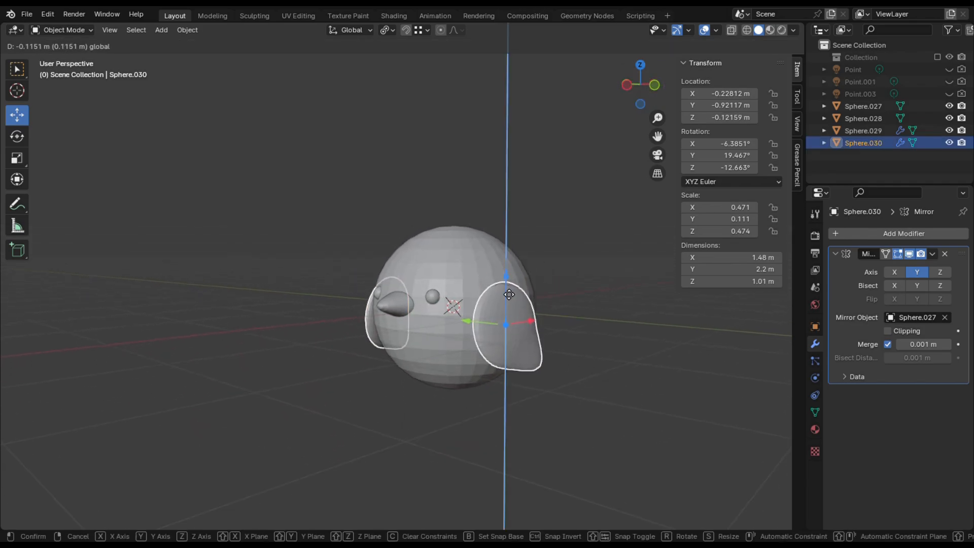
pyautogui.click(512, 294)
pyautogui.click(594, 195)
# - Duplicate the beak to about X -1.06 m, Y -0.19 m, Z -0.78 m below the body and shrink the copy by about 0.726
pyautogui.moveTo(638, 86)
pyautogui.mouseDown()
pyautogui.moveTo(507, 75)
pyautogui.moveTo(519, 74)
pyautogui.moveTo(507, 64)
pyautogui.moveTo(624, 74)
pyautogui.mouseUp()
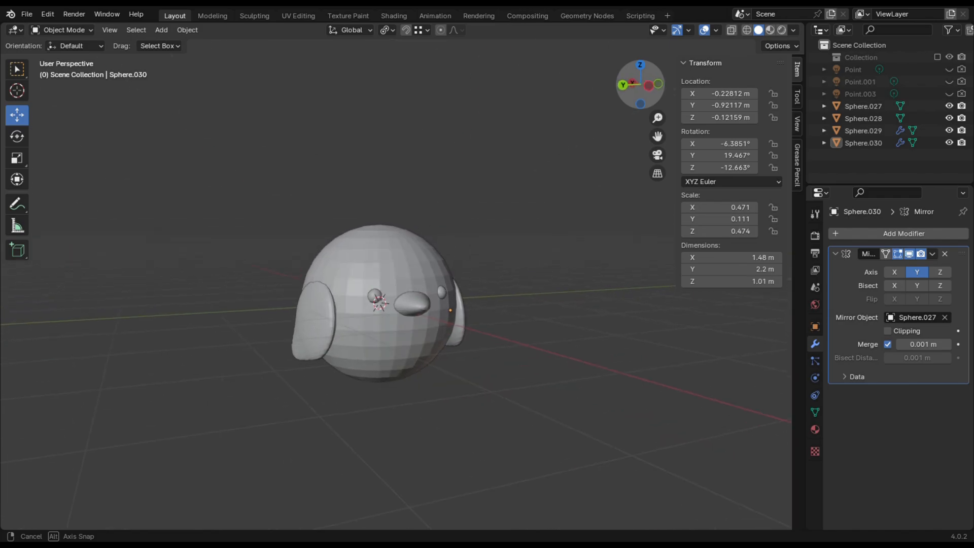
pyautogui.click(421, 305)
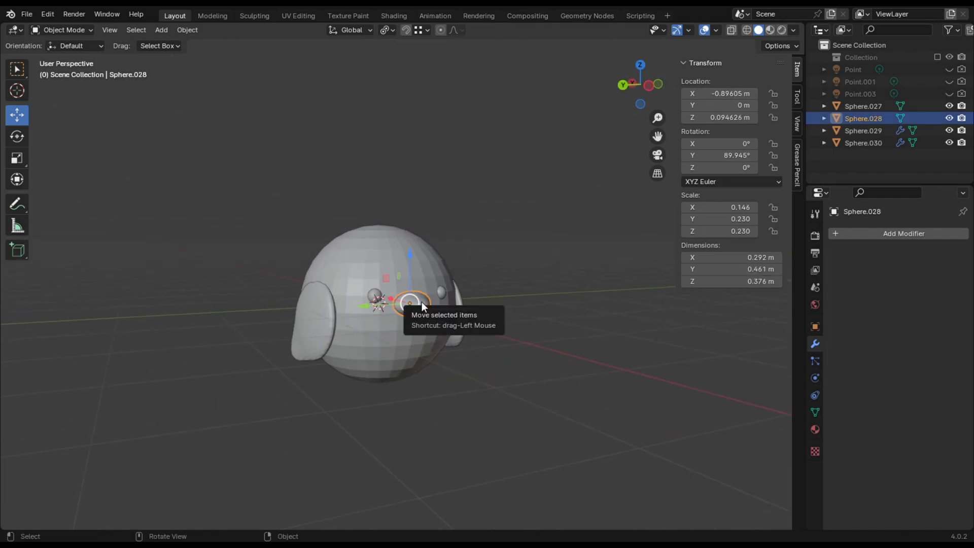
pyautogui.hotkey('shift', 'd')
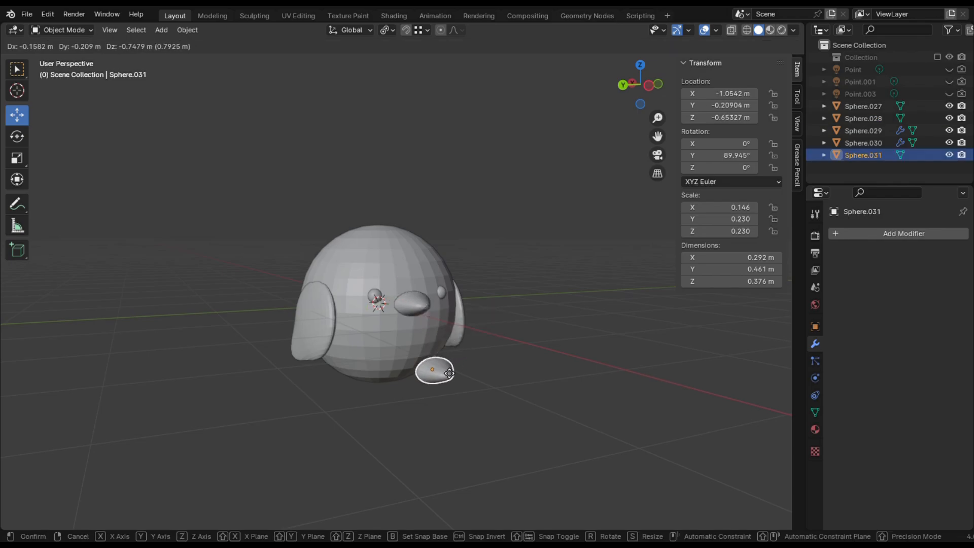
pyautogui.click(447, 386)
pyautogui.moveTo(633, 79); pyautogui.dragTo(597, 84)
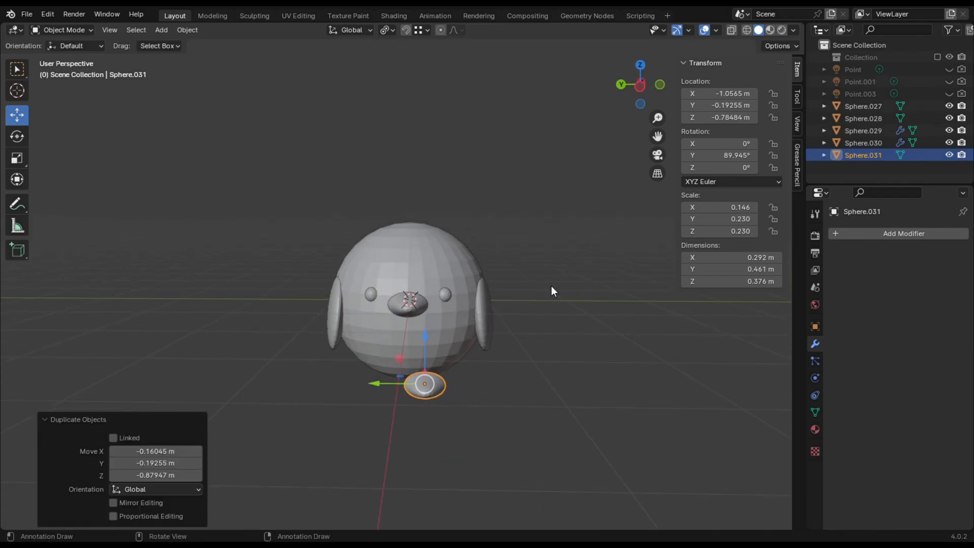
pyautogui.press('s')
pyautogui.click(494, 399)
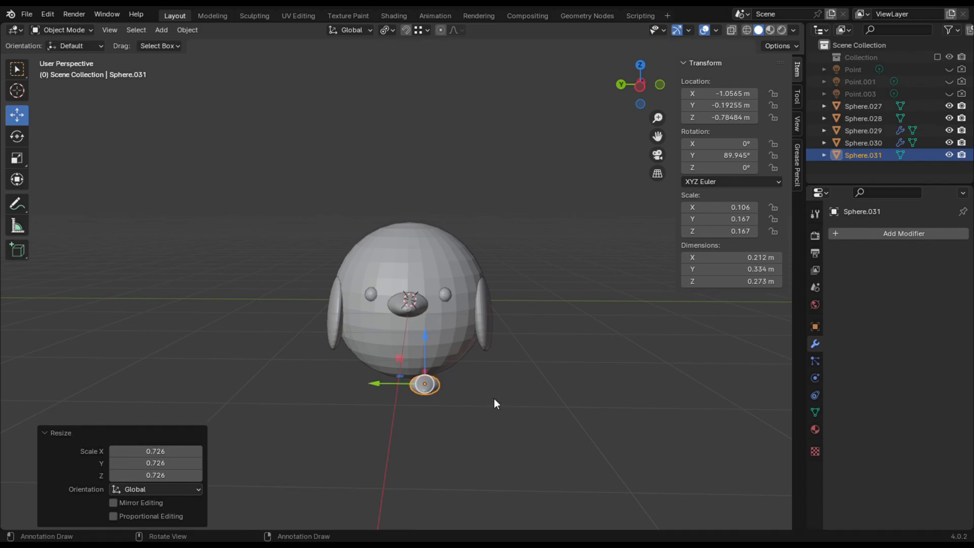
# - Mirror the foot across the body on the Y axis only, using a Mirror modifier with Sphere.027 as the mirror object
pyautogui.click(854, 236)
pyautogui.moveTo(840, 239)
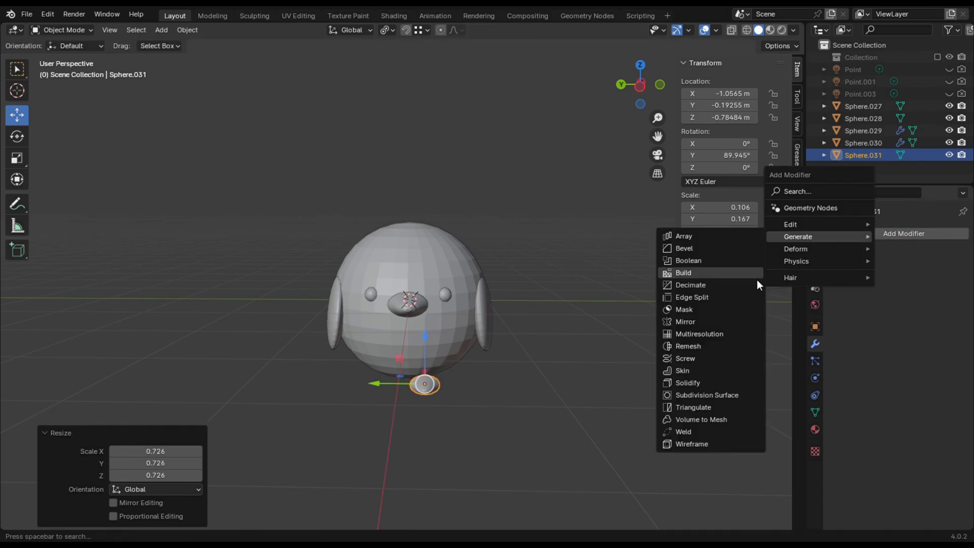
pyautogui.click(715, 321)
pyautogui.click(944, 317)
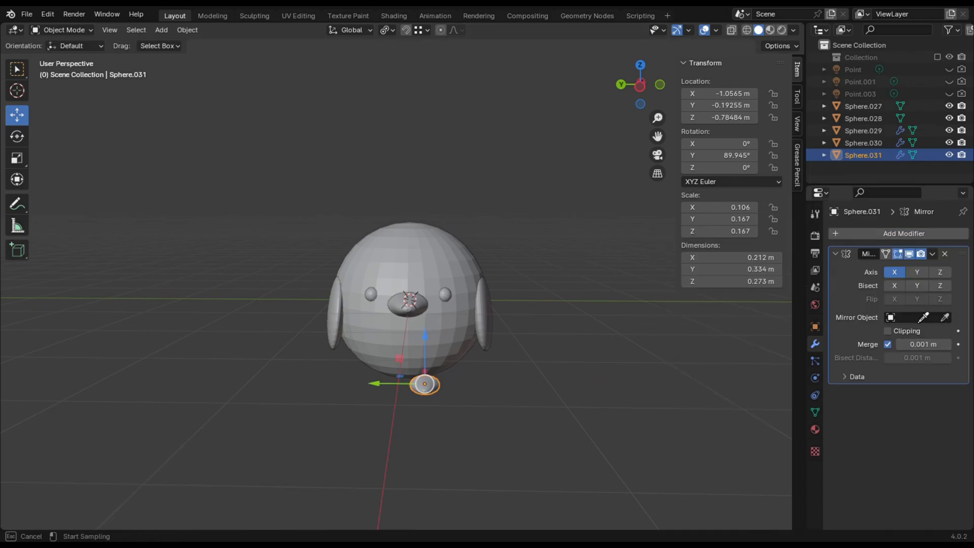
pyautogui.click(458, 344)
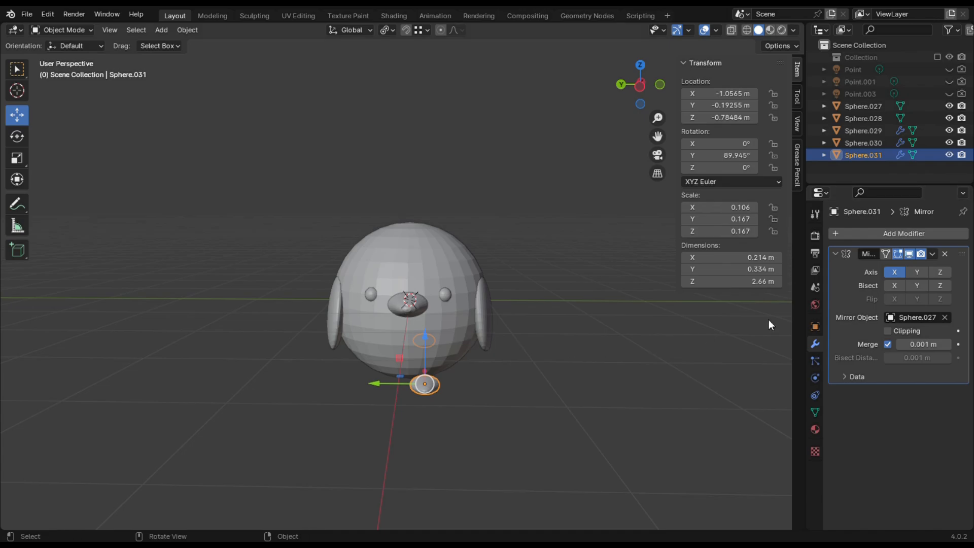
pyautogui.click(895, 274)
pyautogui.click(440, 358)
pyautogui.click(430, 388)
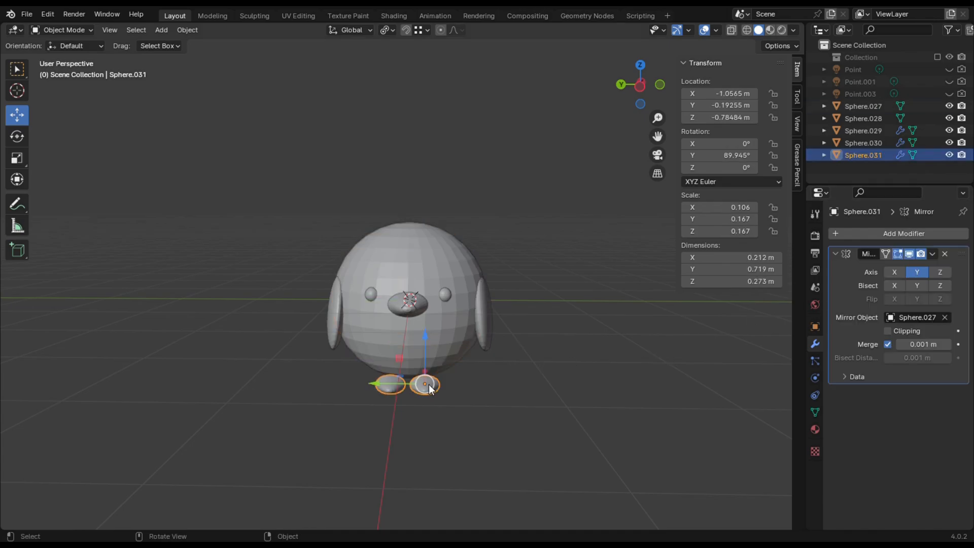
# - Move the feet back under the body and spread them apart, to about X -0.545 m and Y -0.288 m
pyautogui.moveTo(631, 97); pyautogui.dragTo(699, 99)
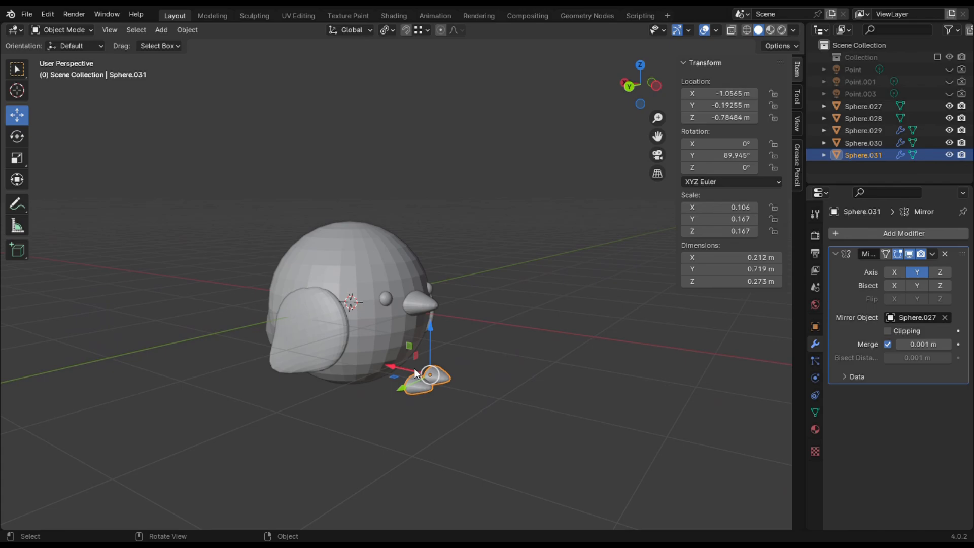
pyautogui.moveTo(414, 368); pyautogui.dragTo(456, 310)
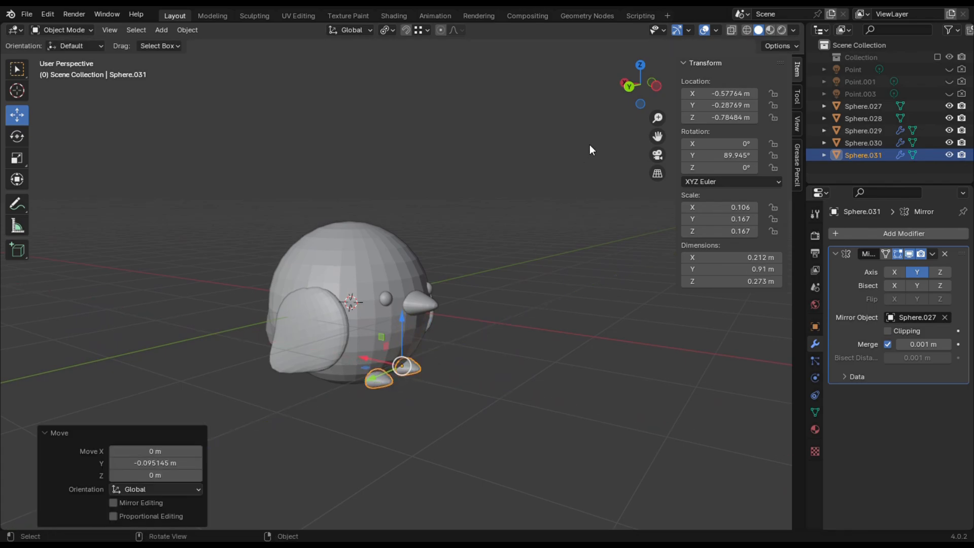
pyautogui.click(634, 89)
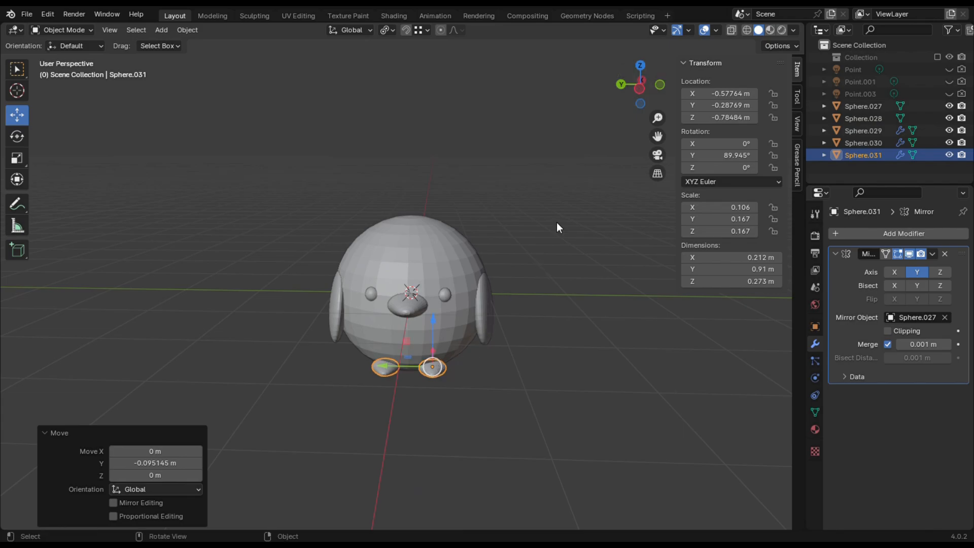
pyautogui.moveTo(647, 89); pyautogui.dragTo(549, 227)
pyautogui.moveTo(454, 362); pyautogui.dragTo(482, 385)
pyautogui.moveTo(650, 94); pyautogui.dragTo(548, 391)
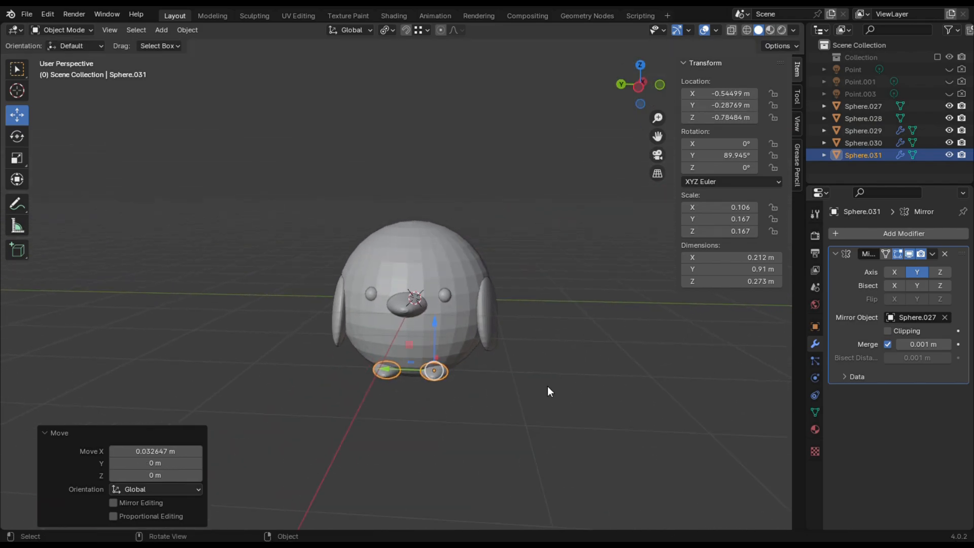
# - Flatten the feet along global Z by a factor of about 0.826 and keep them selected
pyautogui.press('s')
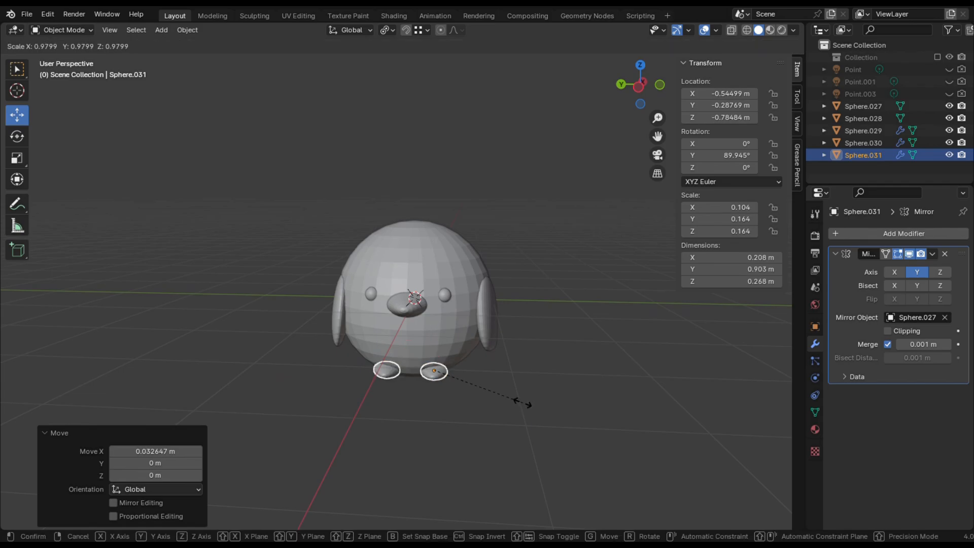
pyautogui.press('z')
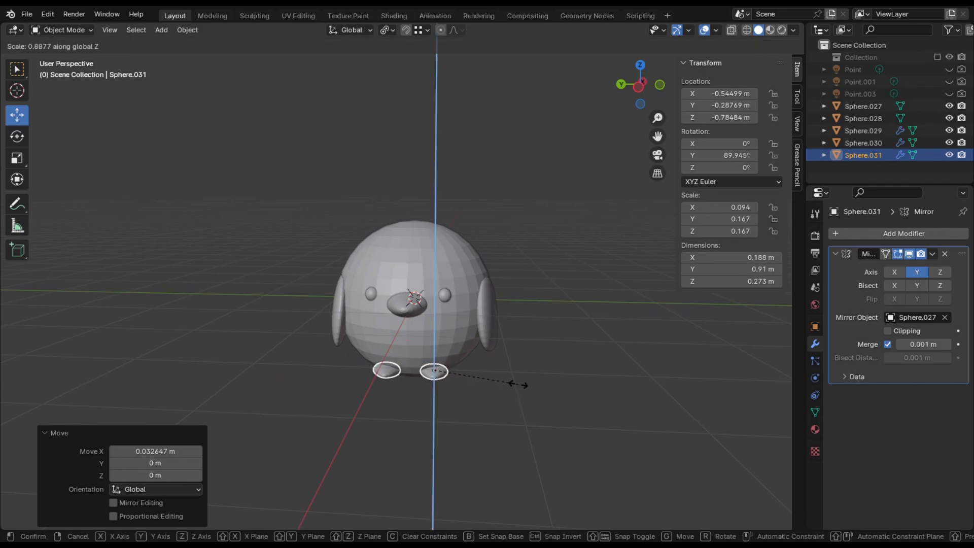
pyautogui.click(512, 381)
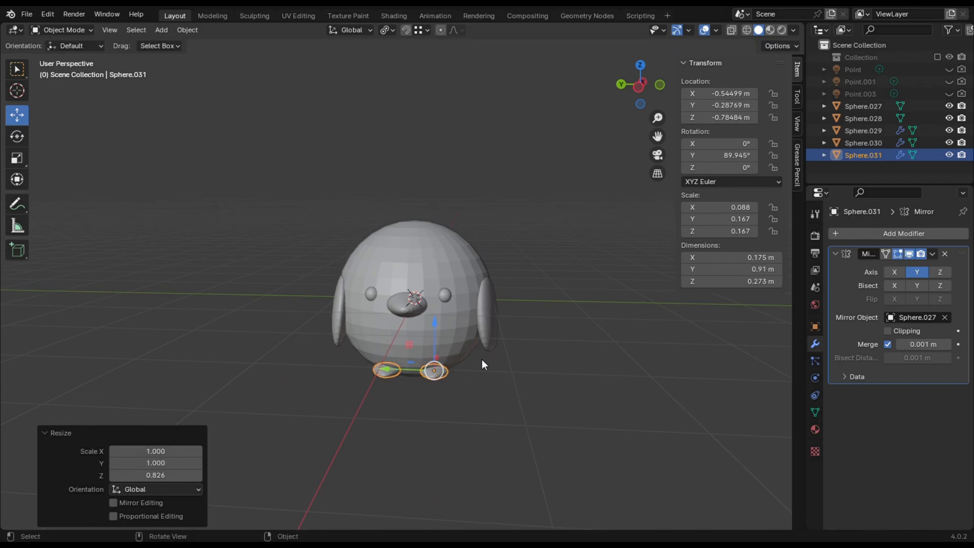
pyautogui.click(408, 369)
pyautogui.click(511, 362)
pyautogui.click(438, 373)
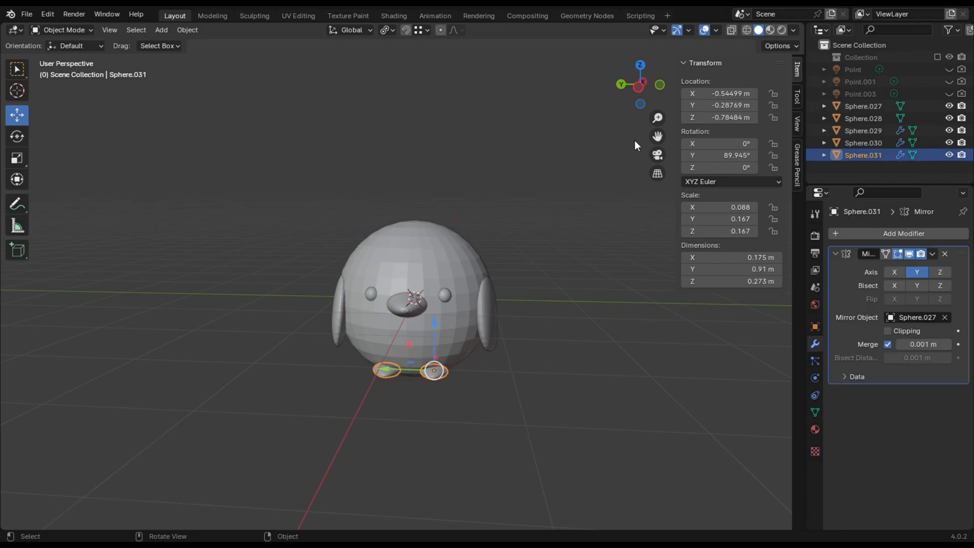
# - Reposition the feet against the body's lower front at about X -0.548 m and Z -0.778 m
pyautogui.moveTo(639, 86); pyautogui.dragTo(565, 86)
pyautogui.moveTo(462, 379); pyautogui.dragTo(494, 375)
pyautogui.moveTo(639, 85); pyautogui.dragTo(711, 87)
pyautogui.click(548, 365)
pyautogui.moveTo(639, 85); pyautogui.dragTo(710, 87)
pyautogui.click(377, 387)
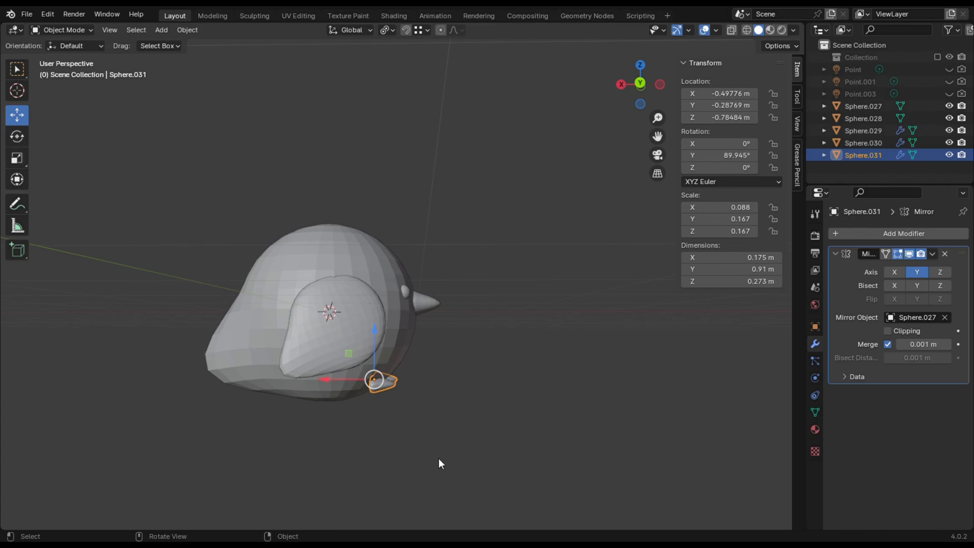
pyautogui.moveTo(377, 360); pyautogui.dragTo(346, 376)
pyautogui.scroll(3, 397, 414)
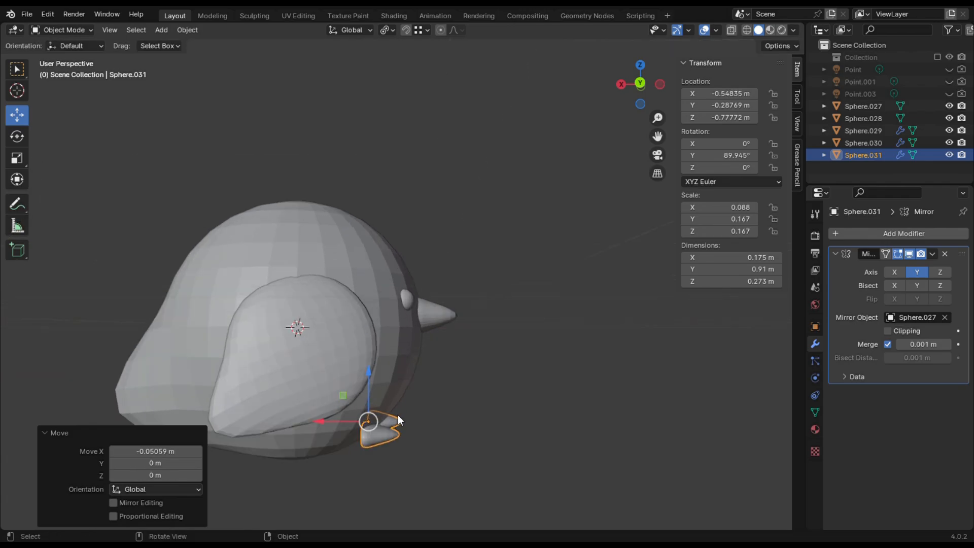
# - Rotate the feet by about -3.16° around global Y, to a Y rotation of about 86.8°
pyautogui.click(18, 137)
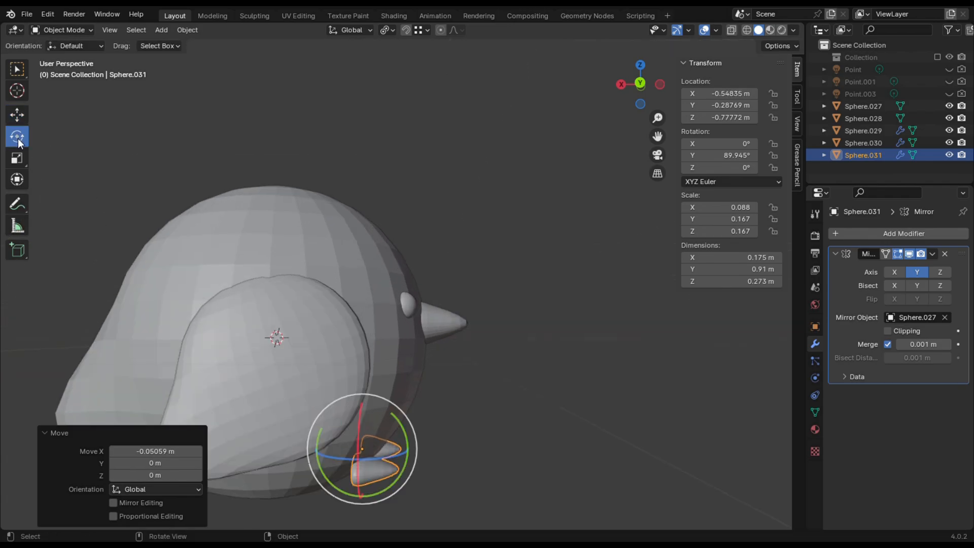
pyautogui.moveTo(400, 460); pyautogui.dragTo(382, 465)
pyautogui.click(17, 114)
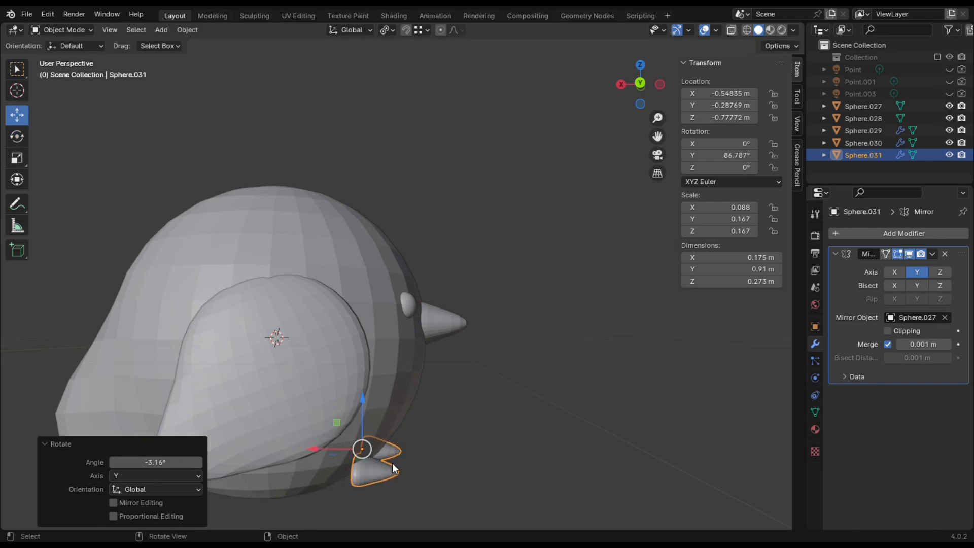
# - Flatten the feet further along global Z by a factor of about 0.623
pyautogui.click(363, 478)
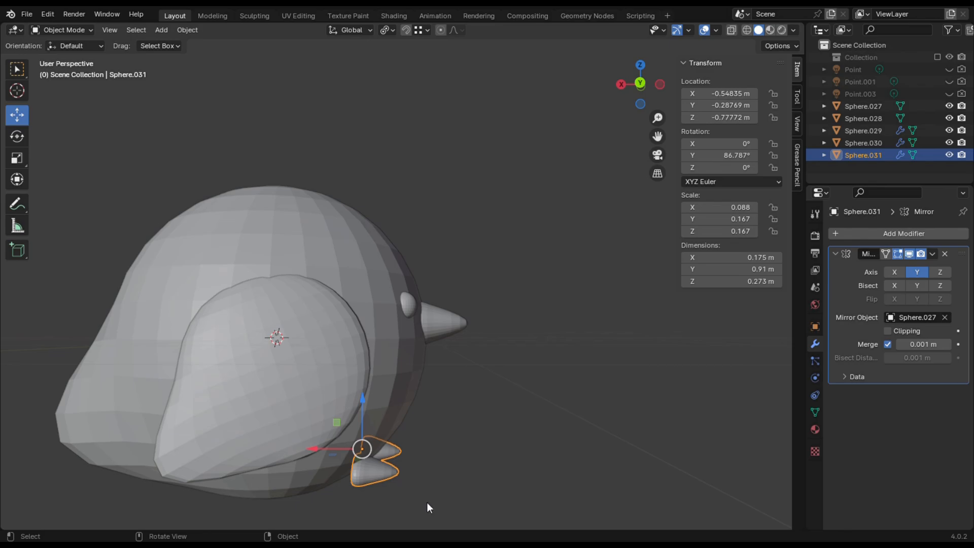
pyautogui.press('s')
pyautogui.press('z')
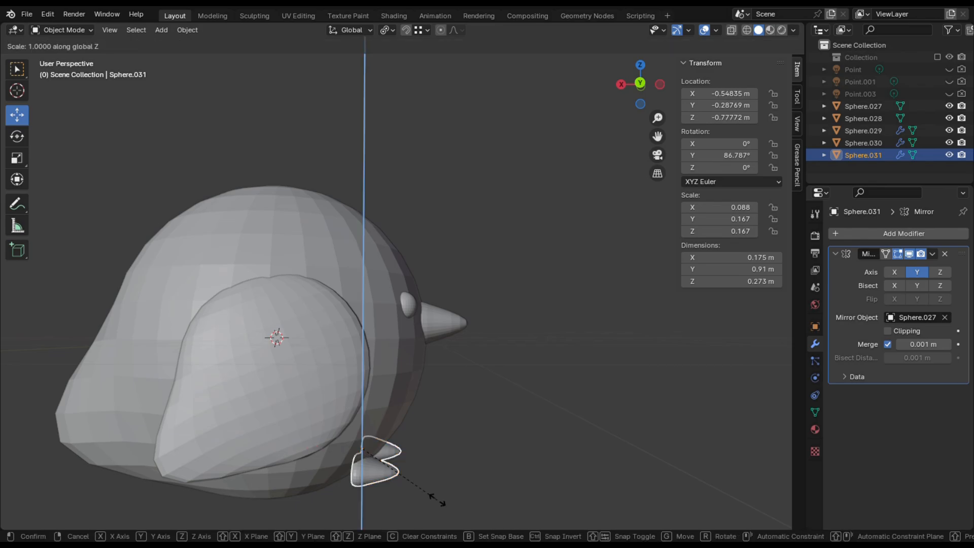
pyautogui.click(409, 484)
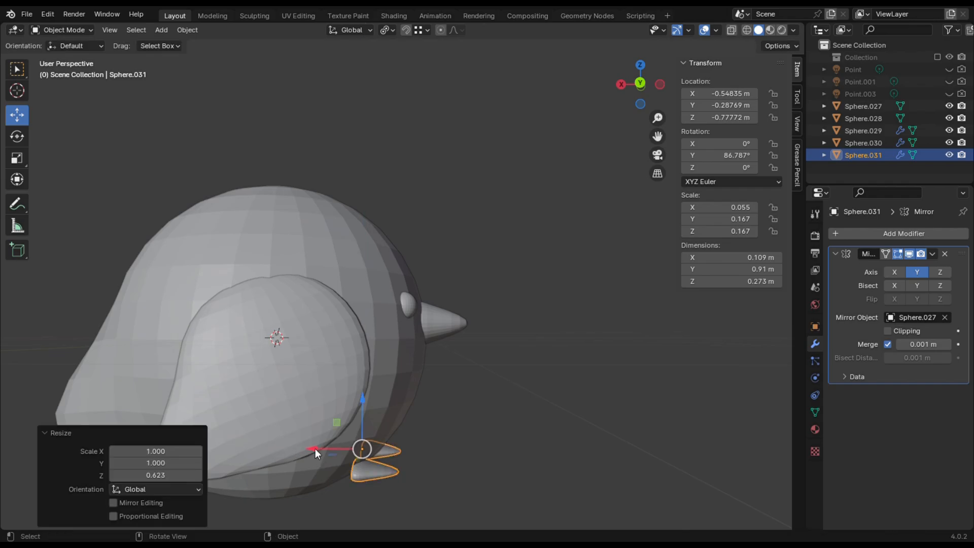
# - Move the feet to about X -0.565 m, raise them to about Z -0.715 m, and deselect them
pyautogui.press('g')
pyautogui.press('x')
pyautogui.click(358, 424)
pyautogui.press('g')
pyautogui.press('z')
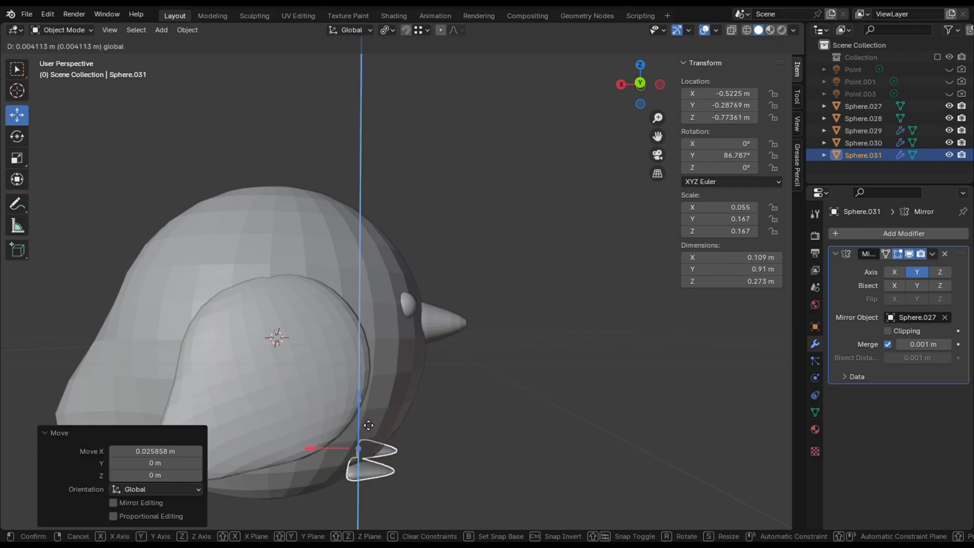
pyautogui.click(330, 439)
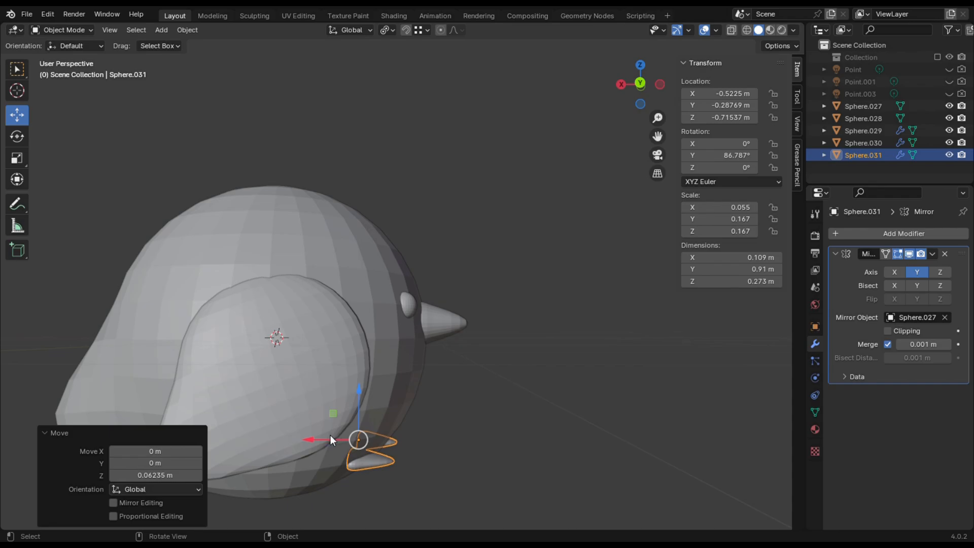
pyautogui.press('g')
pyautogui.press('x')
pyautogui.click(339, 442)
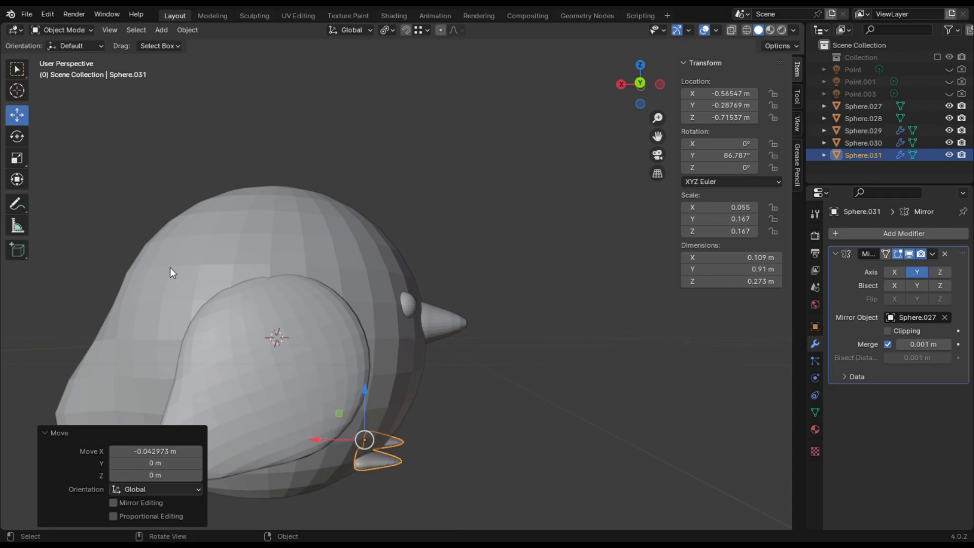
pyautogui.click(578, 303)
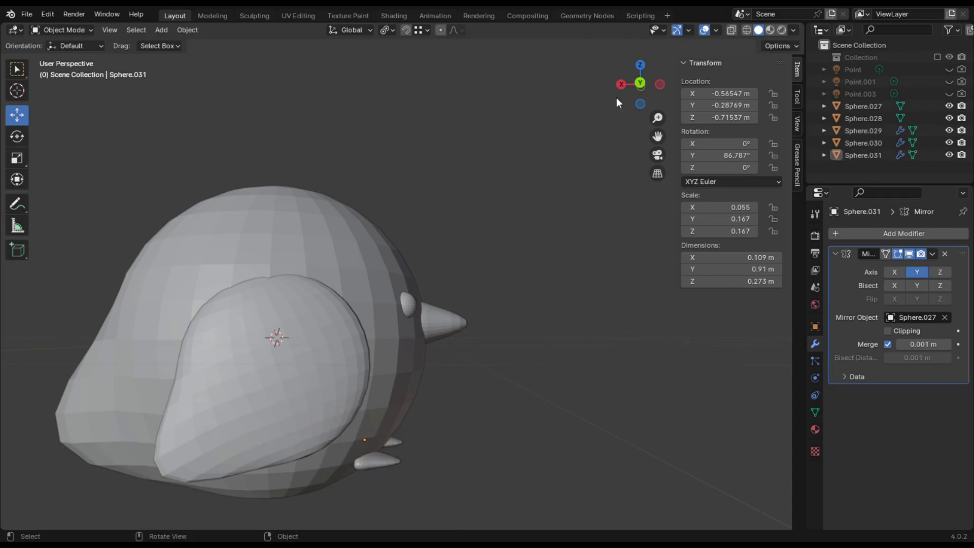
# - Lengthen the feet along global X by a factor of about 1.173
pyautogui.moveTo(633, 91); pyautogui.dragTo(637, 64)
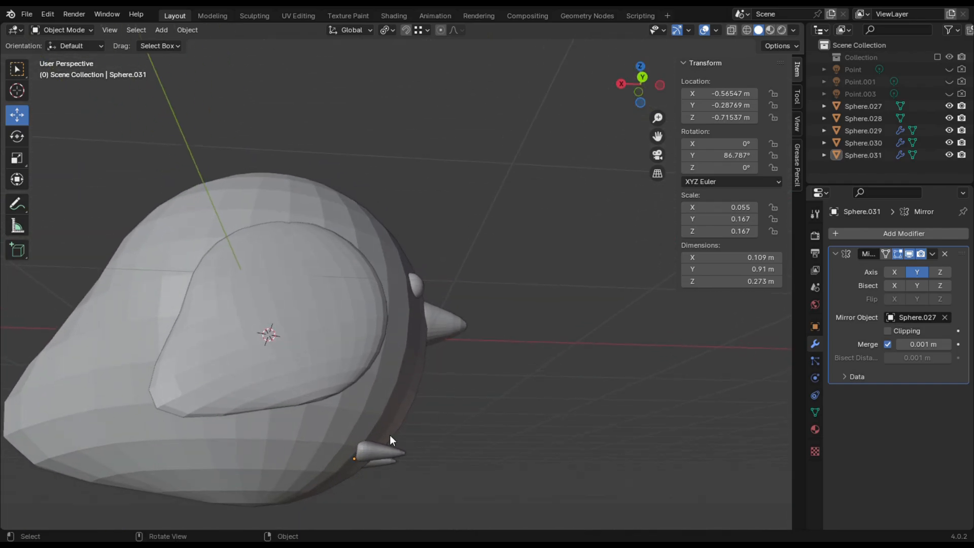
pyautogui.click(363, 445)
pyautogui.click(16, 136)
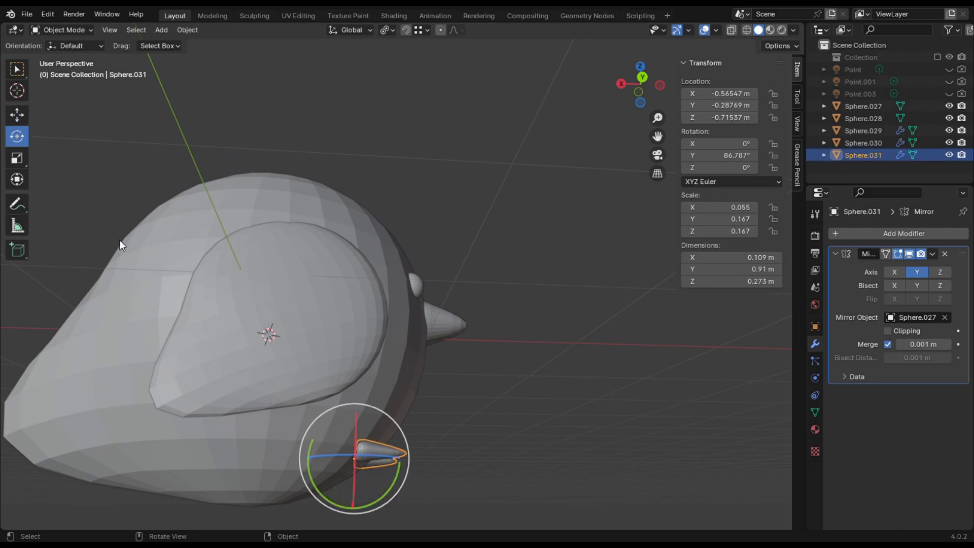
pyautogui.click(395, 476)
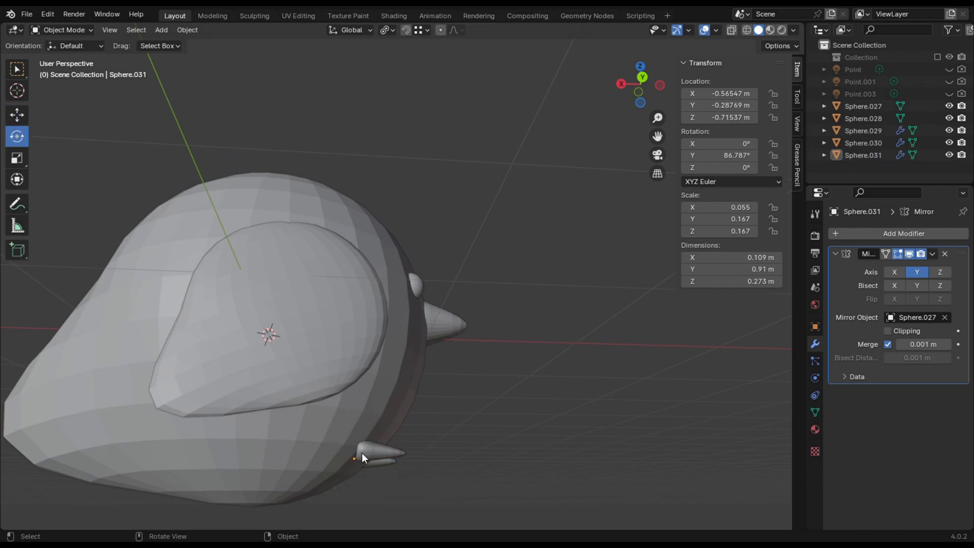
pyautogui.click(361, 453)
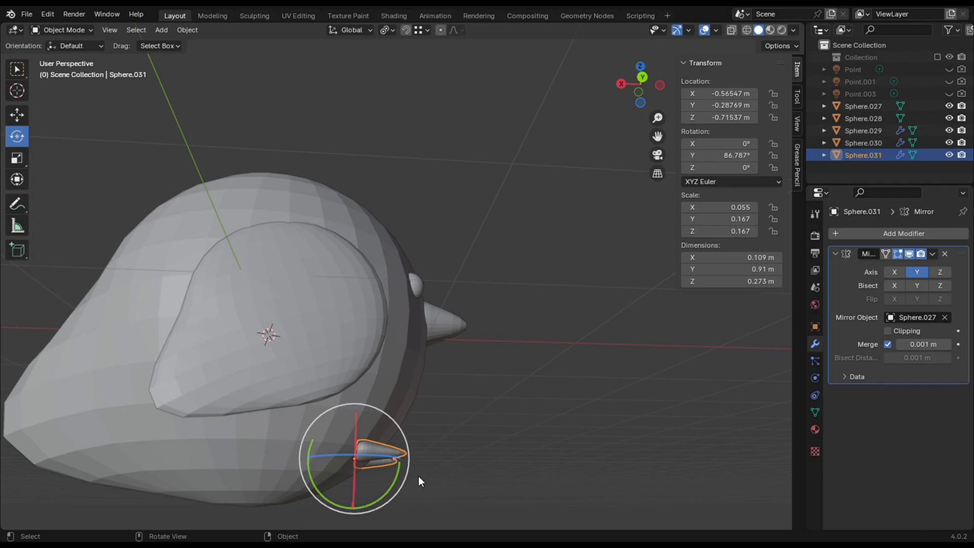
pyautogui.press('s')
pyautogui.press('x')
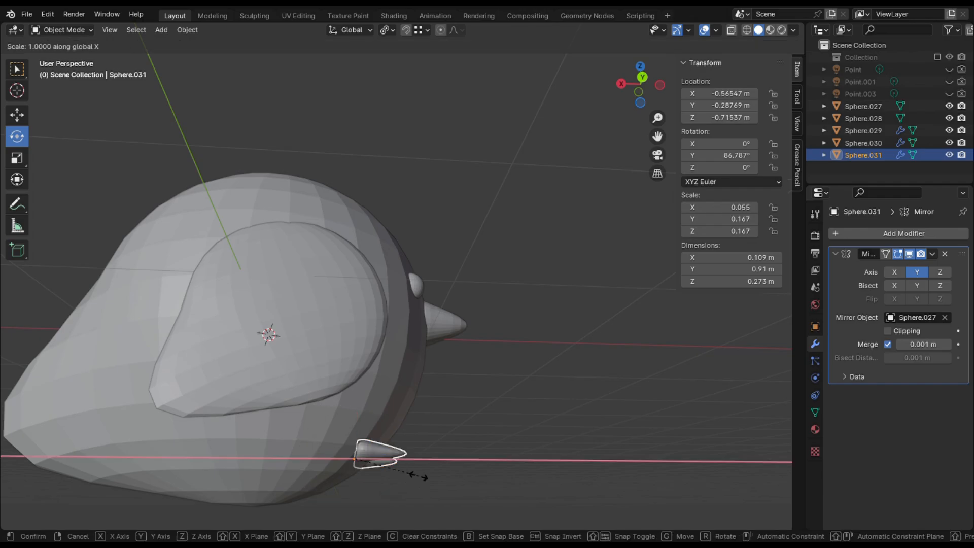
pyautogui.click(430, 477)
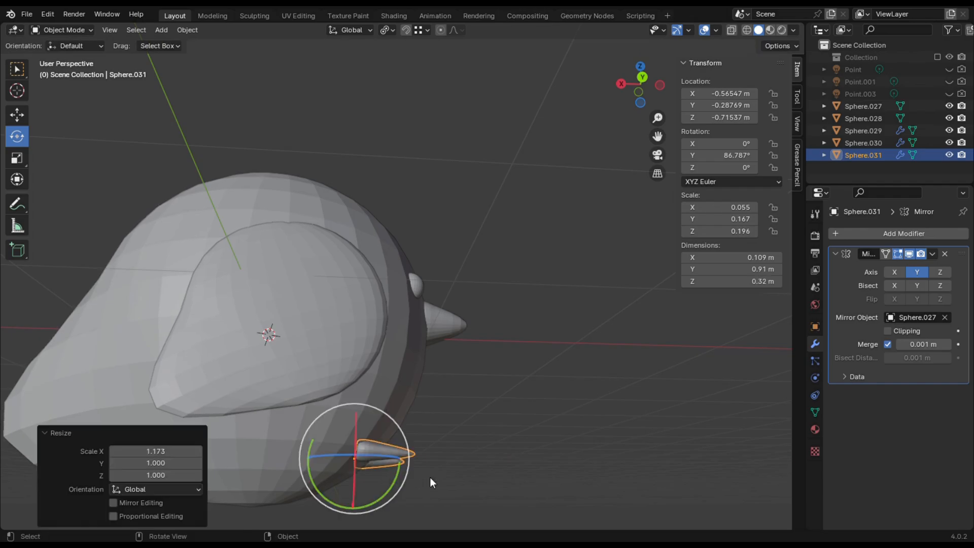
# - Push the feet back into the body along X to about -0.504 m and deselect them
pyautogui.click(16, 116)
pyautogui.moveTo(327, 455); pyautogui.dragTo(319, 459)
pyautogui.click(431, 433)
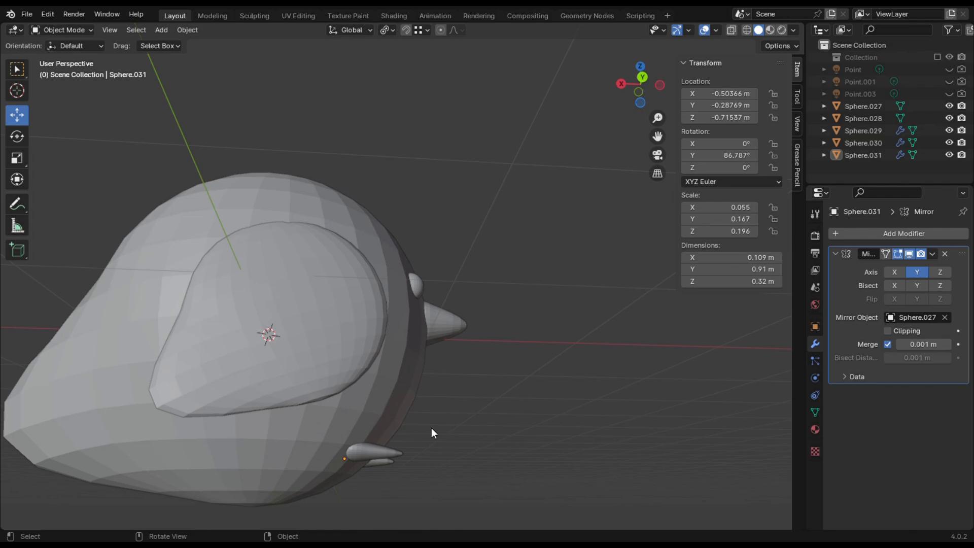
# - Thicken the feet along global Z by a factor of about 1.449, deselect them, and view the bird from above
pyautogui.moveTo(640, 84)
pyautogui.mouseDown()
pyautogui.moveTo(573, 86)
pyautogui.moveTo(634, 86)
pyautogui.mouseUp()
pyautogui.click(386, 457)
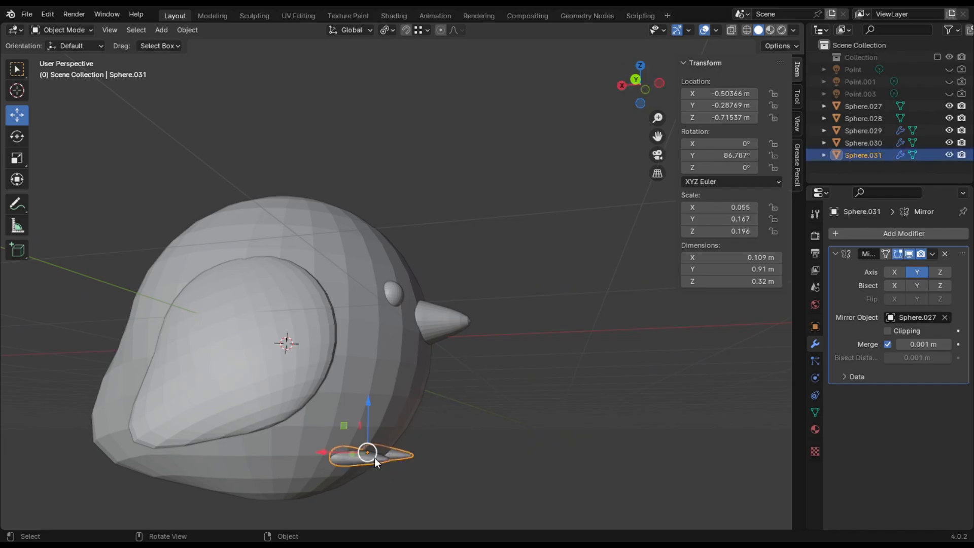
pyautogui.moveTo(638, 87); pyautogui.dragTo(579, 87)
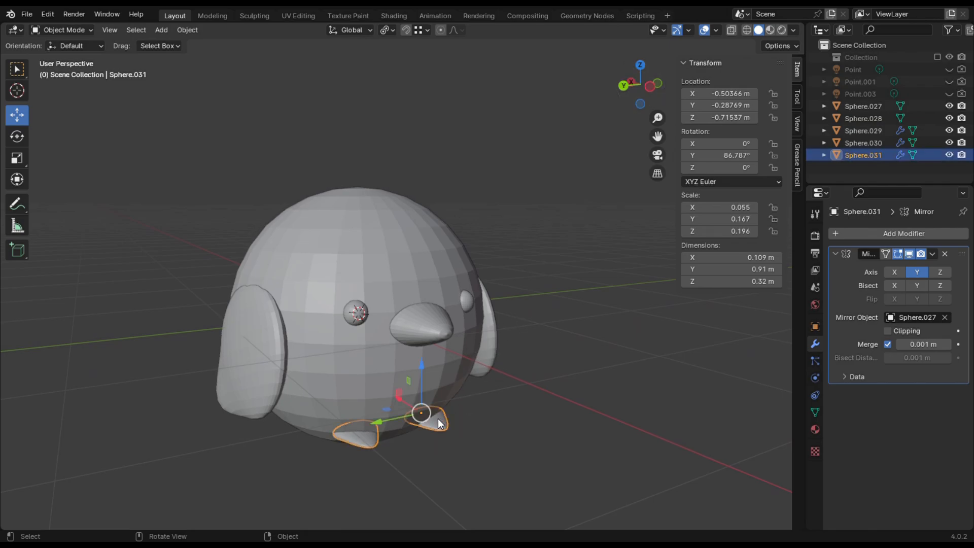
pyautogui.press('s')
pyautogui.press('z')
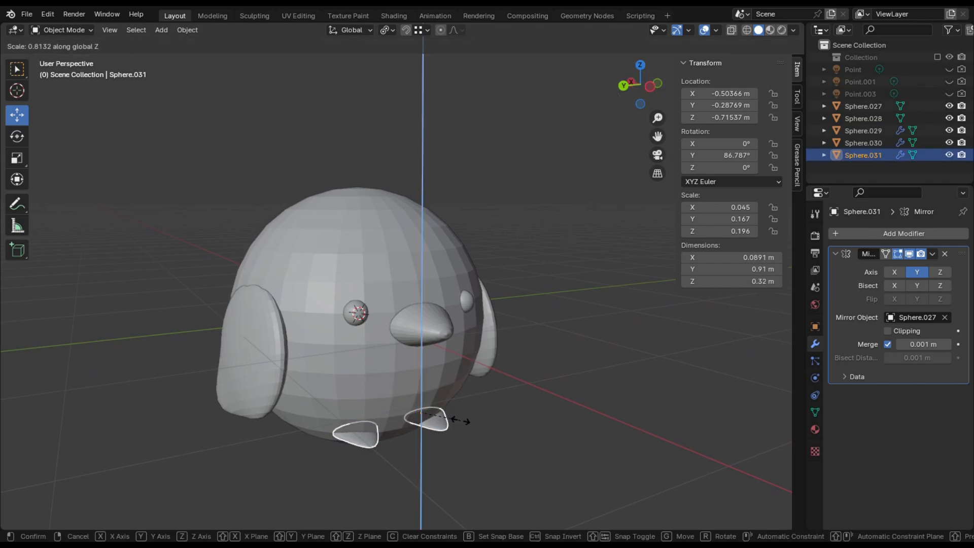
pyautogui.click(480, 452)
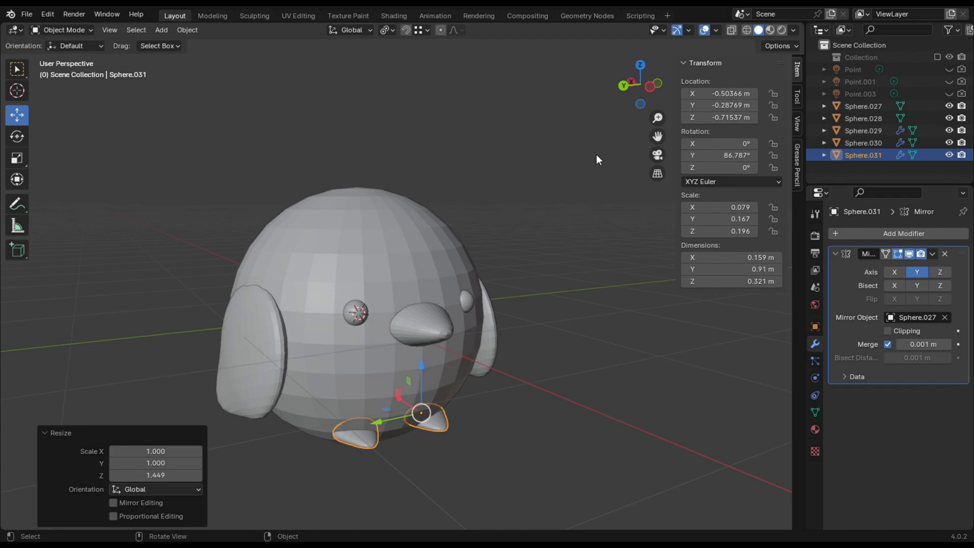
pyautogui.moveTo(644, 86); pyautogui.dragTo(695, 106)
pyautogui.click(578, 312)
pyautogui.scroll(-2, 596, 132)
pyautogui.click(644, 66)
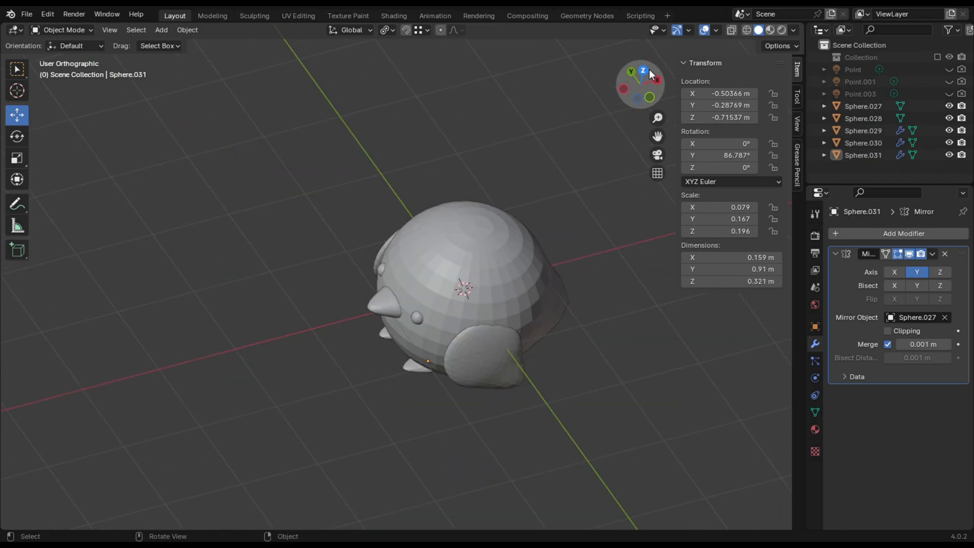
pyautogui.moveTo(632, 84); pyautogui.dragTo(635, 115)
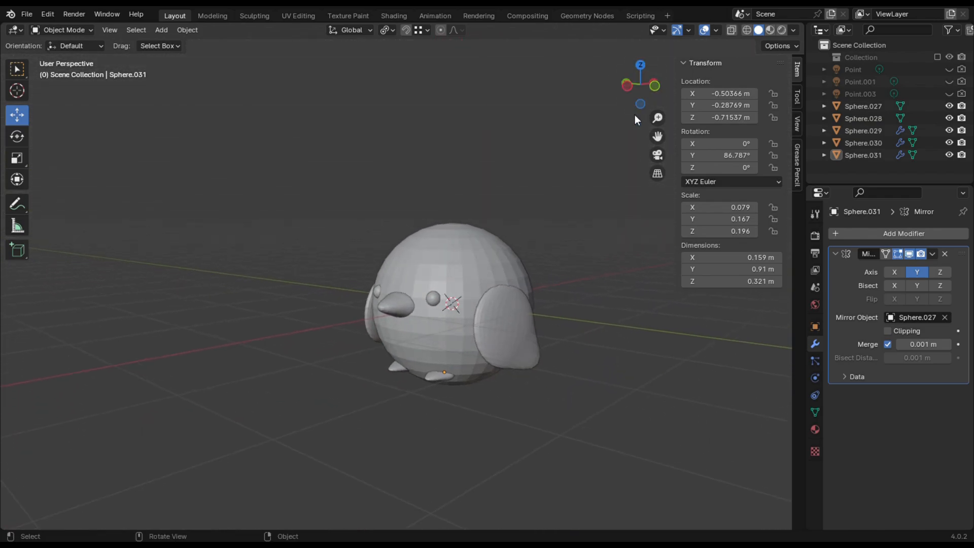
pyautogui.click(530, 246)
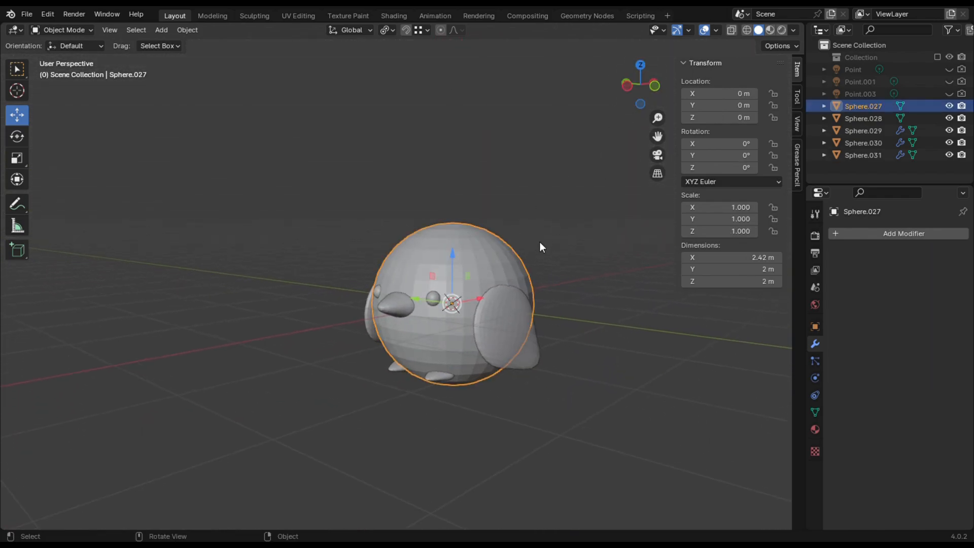
pyautogui.click(594, 187)
pyautogui.moveTo(641, 84); pyautogui.dragTo(655, 87)
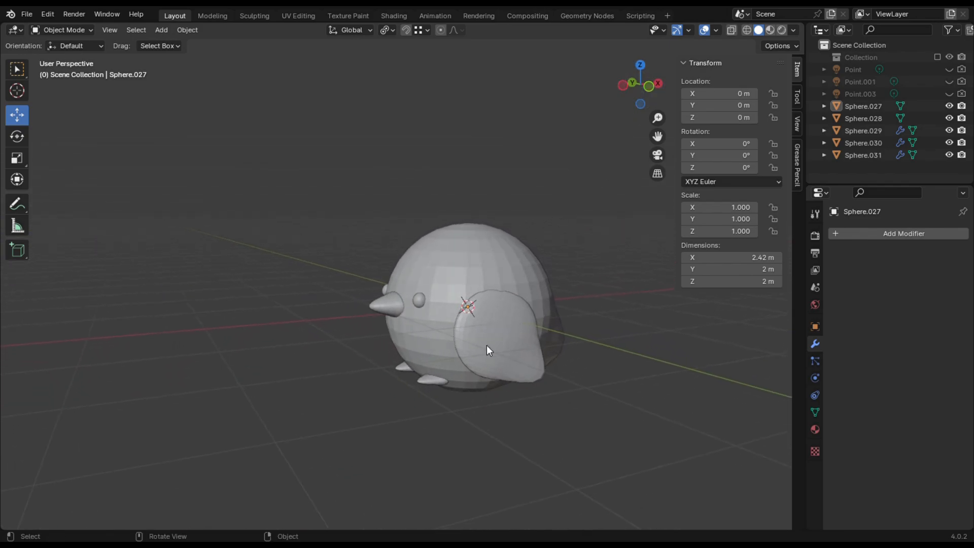
pyautogui.moveTo(640, 91); pyautogui.dragTo(639, 77)
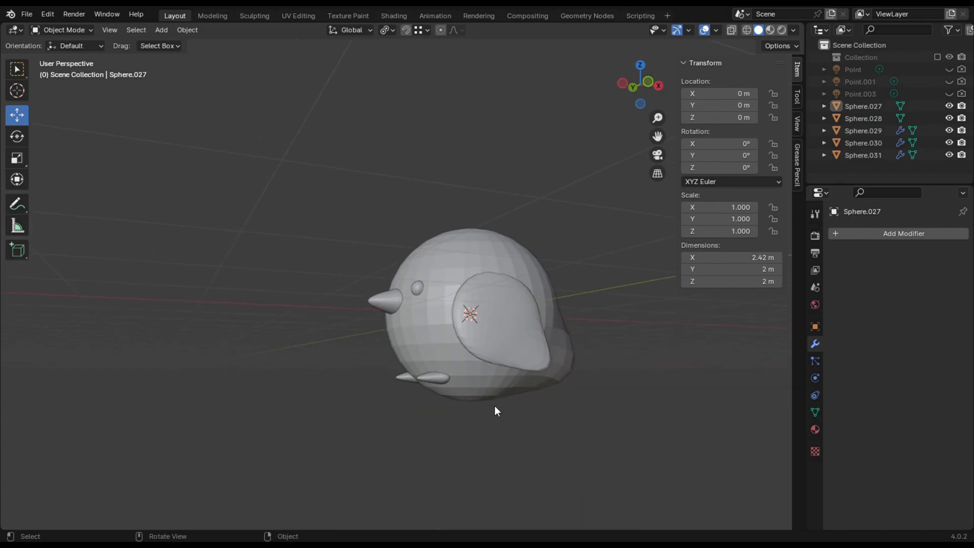
# - Flatten the body's underside by raising its bottom pole vertex about 0.151 m along Z with a proportional size of 1 m
pyautogui.click(428, 354)
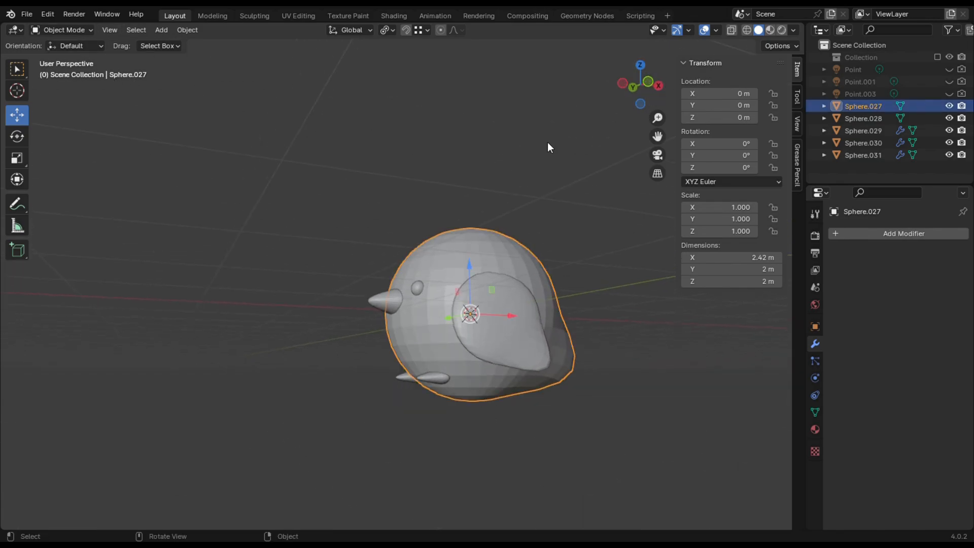
pyautogui.moveTo(640, 84); pyautogui.dragTo(562, 94)
pyautogui.click(61, 30)
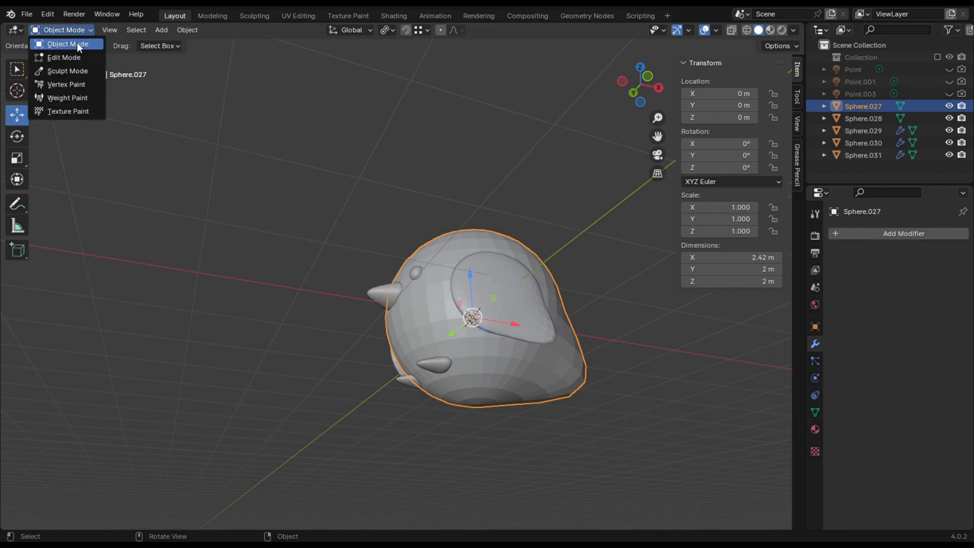
pyautogui.click(71, 53)
pyautogui.click(484, 411)
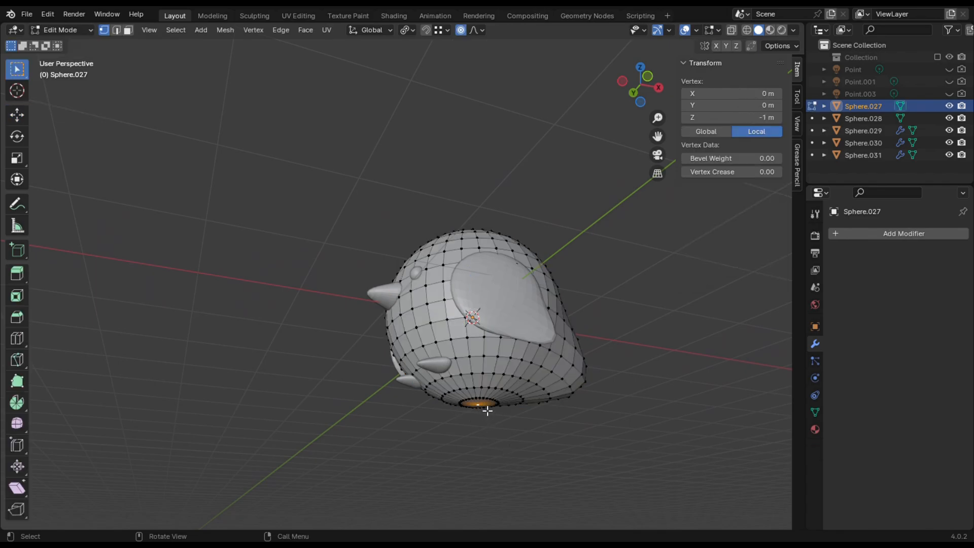
pyautogui.moveTo(636, 87); pyautogui.dragTo(630, 129)
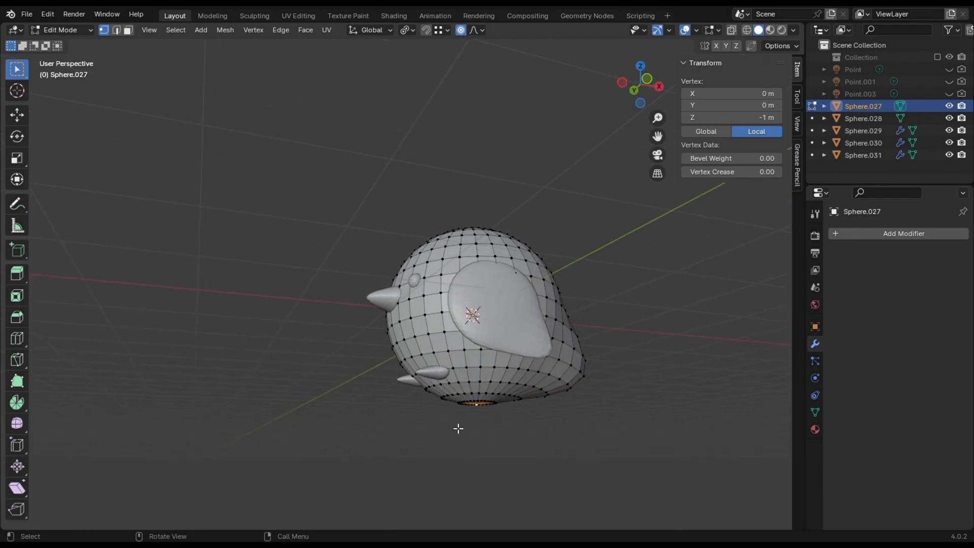
pyautogui.press('g')
pyautogui.press('z')
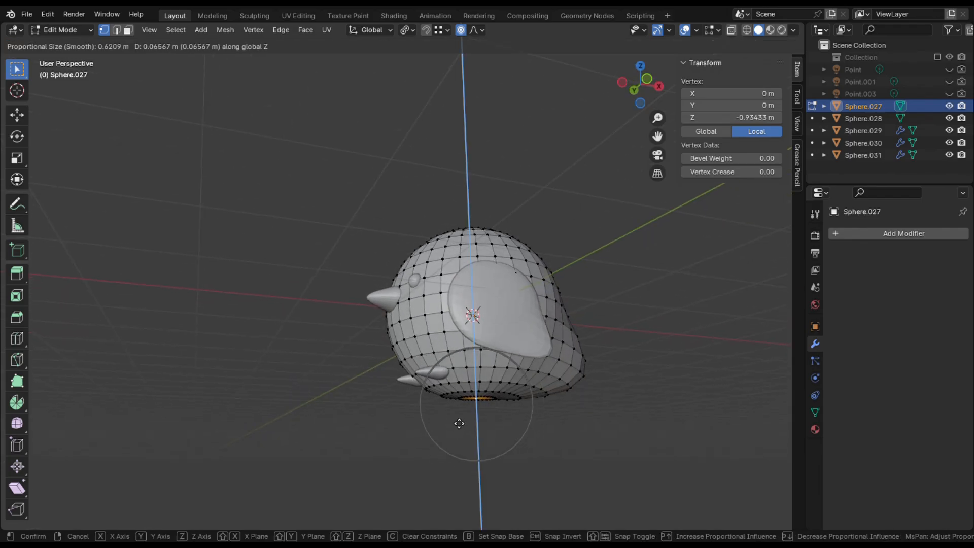
pyautogui.scroll(-5, 459, 423)
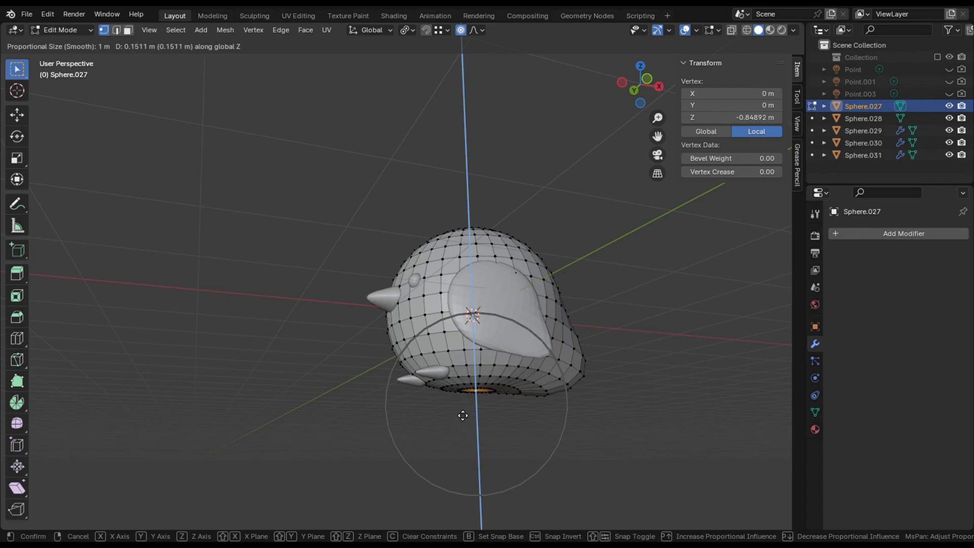
pyautogui.click(463, 415)
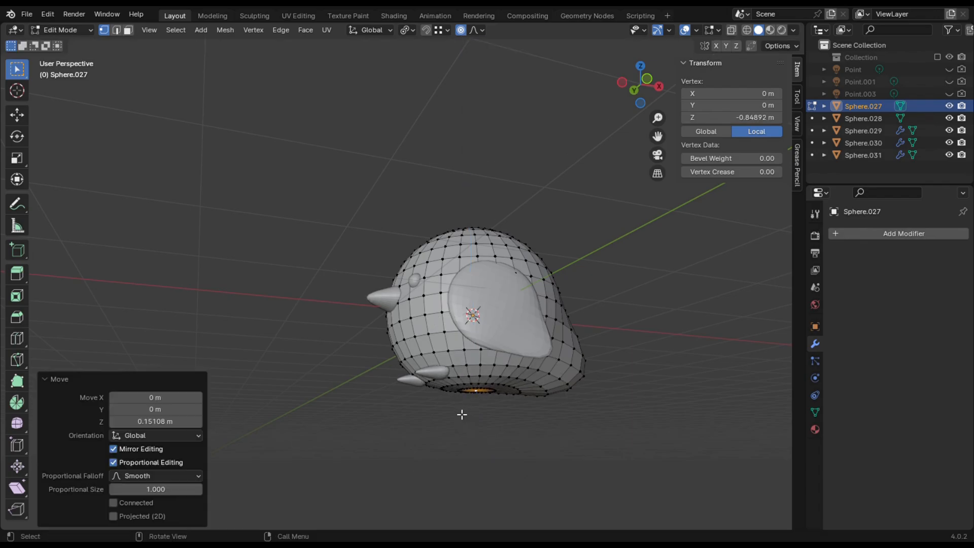
# - Raise the vertex beneath the tail about 0.12 m along Z with proportional editing, and return to Object Mode
pyautogui.moveTo(640, 85); pyautogui.dragTo(626, 64)
pyautogui.click(568, 396)
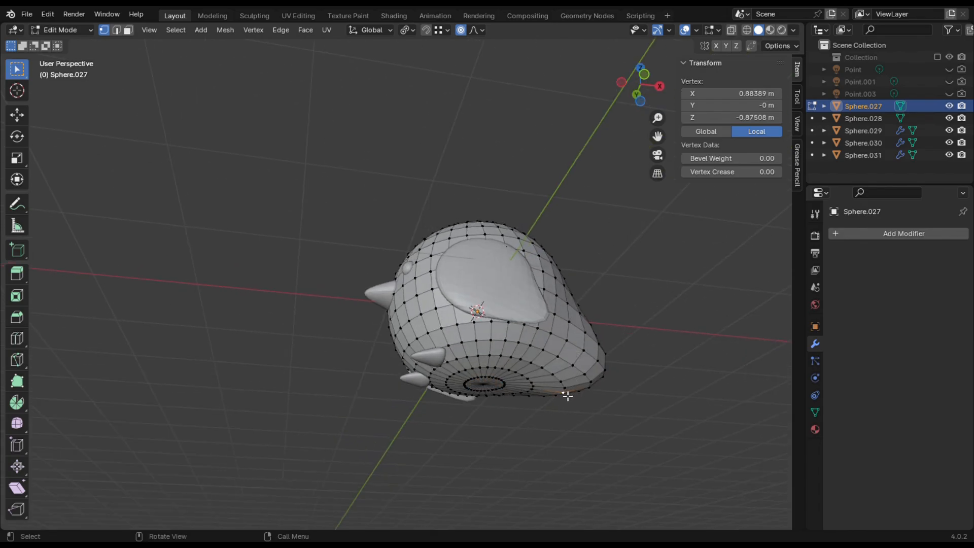
pyautogui.press('g')
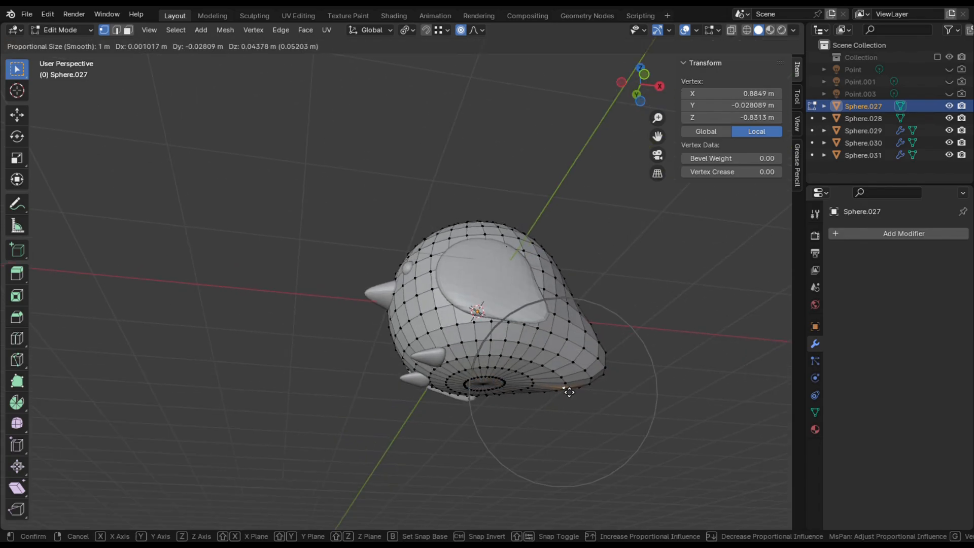
pyautogui.press('z')
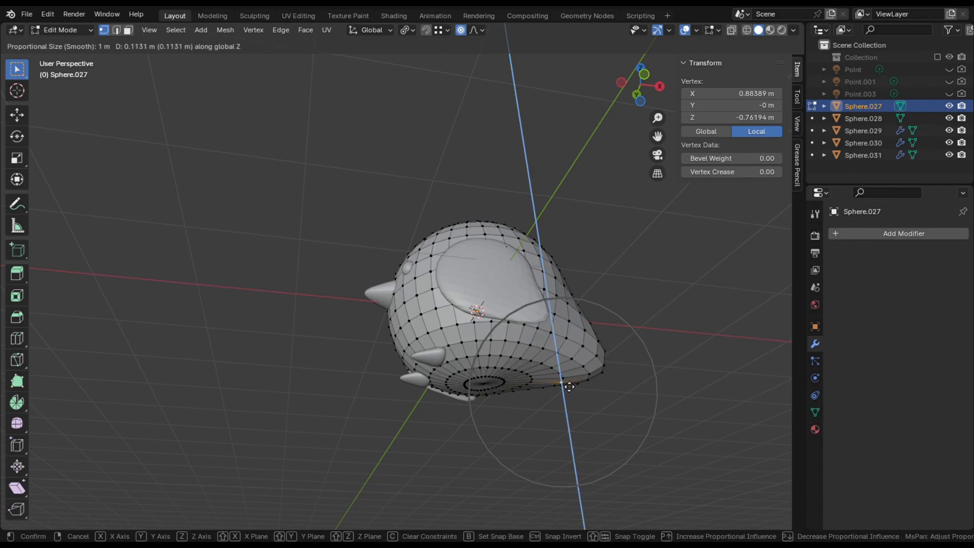
pyautogui.click(568, 385)
pyautogui.moveTo(638, 101); pyautogui.dragTo(625, 292)
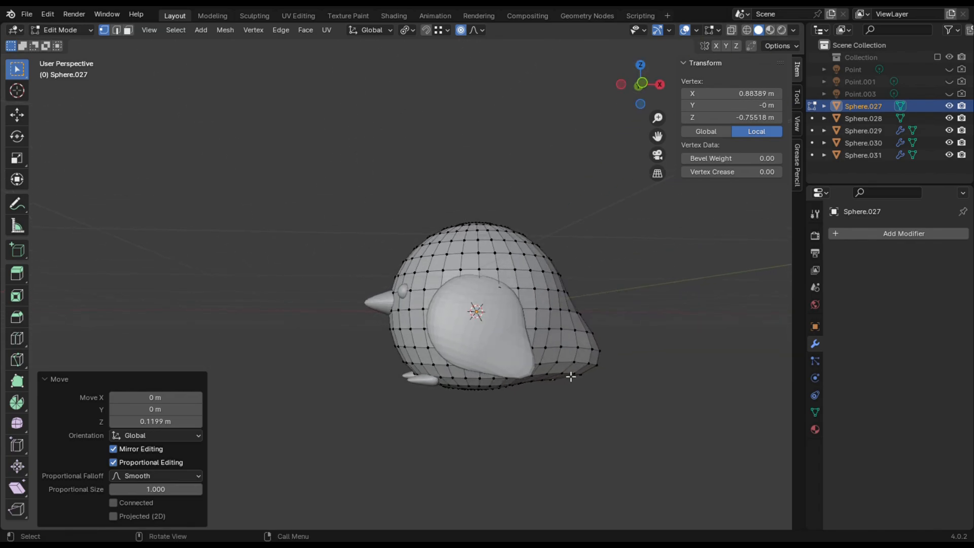
pyautogui.click(60, 30)
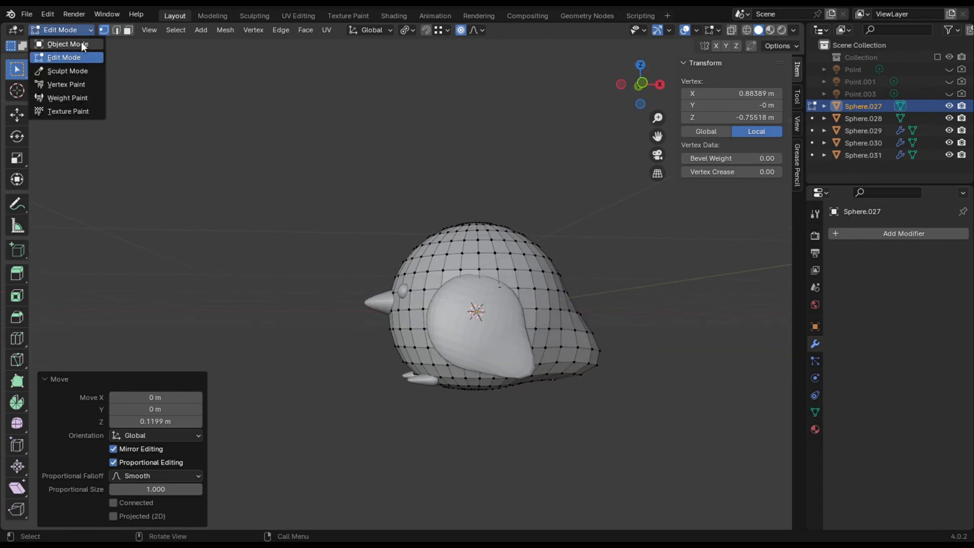
pyautogui.click(81, 42)
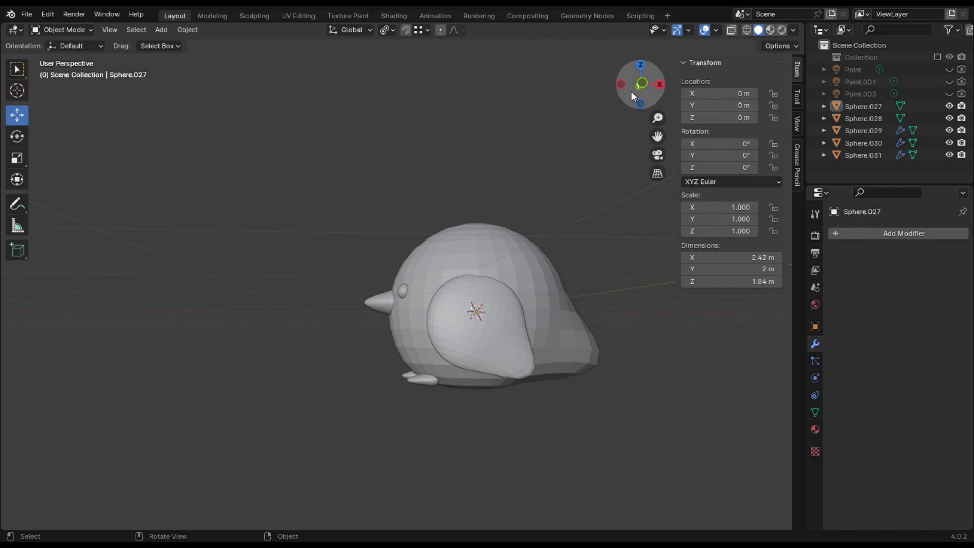
# - Switch to the Shading workspace, enlarge the node area, unhide the Point.003 light and show the bird in Rendered shading
pyautogui.moveTo(631, 91); pyautogui.dragTo(476, 45)
pyautogui.click(392, 16)
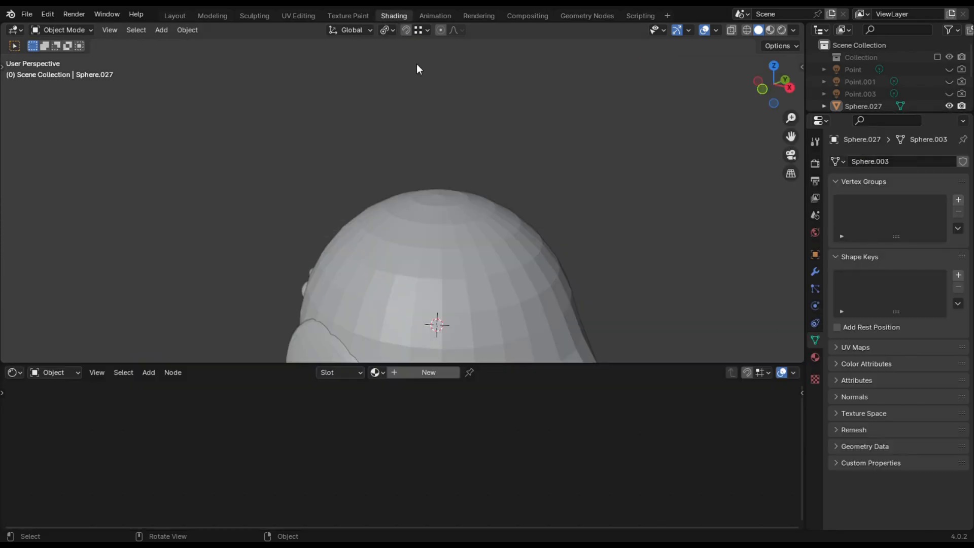
pyautogui.moveTo(756, 84)
pyautogui.mouseDown()
pyautogui.moveTo(797, 72)
pyautogui.moveTo(766, 85)
pyautogui.mouseUp()
pyautogui.scroll(-3, 627, 151)
pyautogui.moveTo(497, 364); pyautogui.dragTo(516, 329)
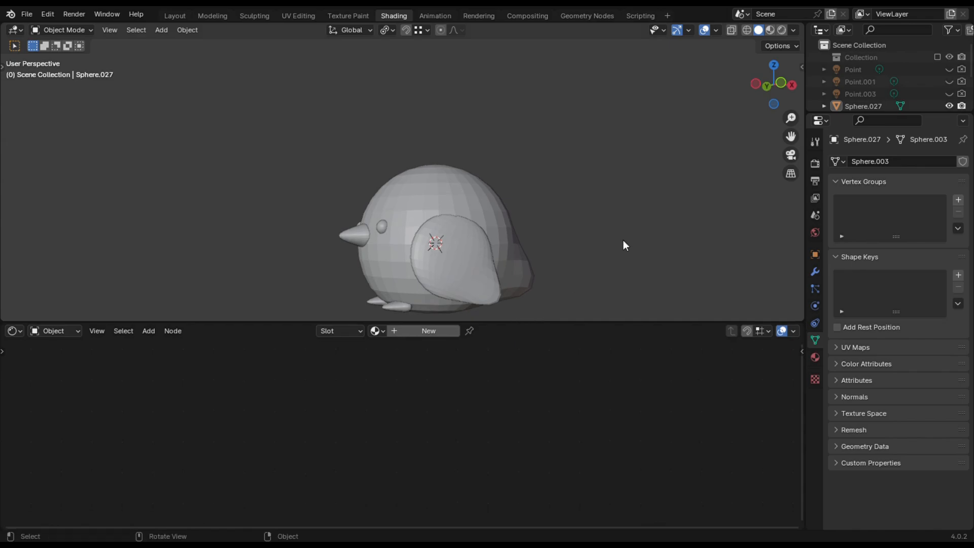
pyautogui.click(947, 94)
pyautogui.click(781, 30)
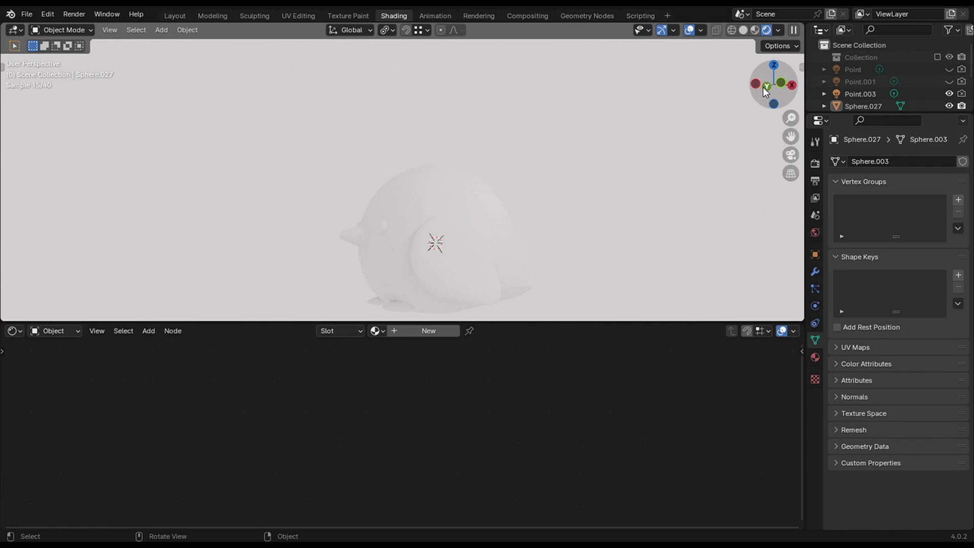
pyautogui.moveTo(762, 87); pyautogui.dragTo(764, 88)
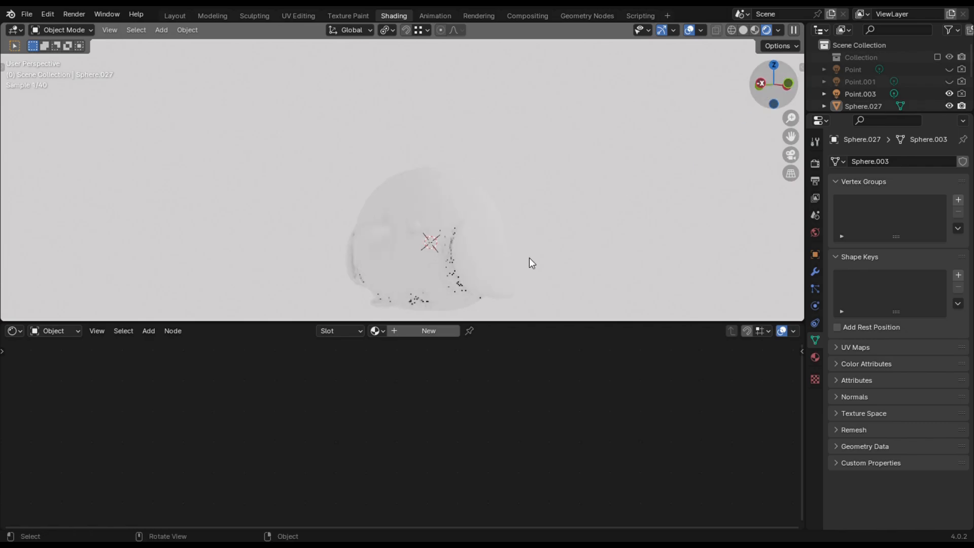
# - Give the body a new material with a light blue base color, metallic 0.218 and roughness 0.127
pyautogui.click(440, 212)
pyautogui.click(394, 333)
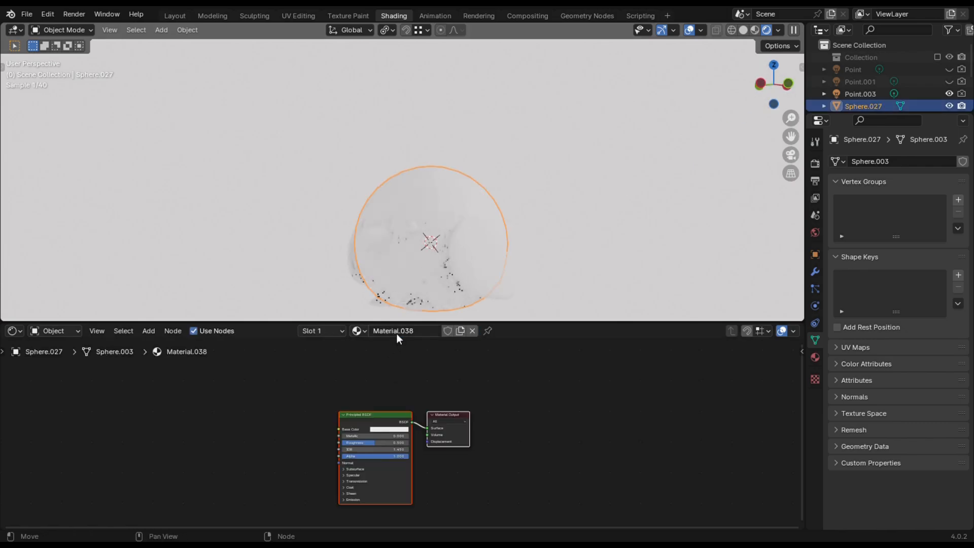
pyautogui.scroll(3, 387, 410)
pyautogui.moveTo(385, 410); pyautogui.dragTo(390, 366)
pyautogui.scroll(5, 385, 391)
pyautogui.scroll(-2, 392, 370)
pyautogui.scroll(1, 391, 366)
pyautogui.click(378, 387)
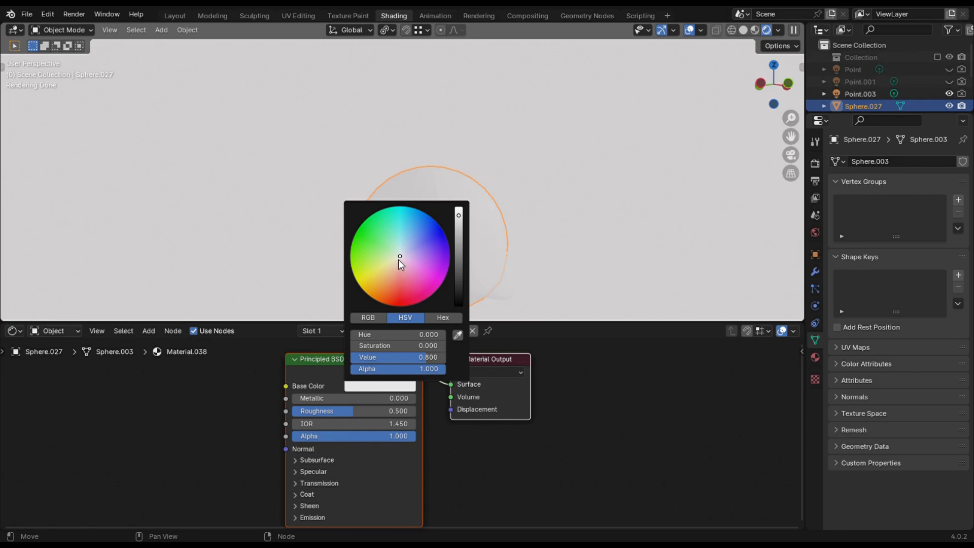
pyautogui.moveTo(399, 259); pyautogui.dragTo(403, 235)
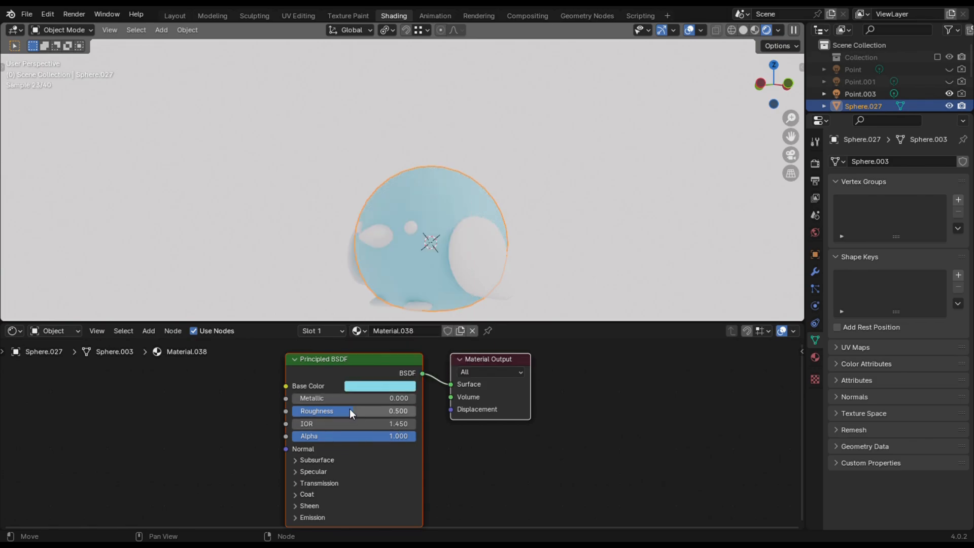
pyautogui.moveTo(350, 414); pyautogui.dragTo(319, 398)
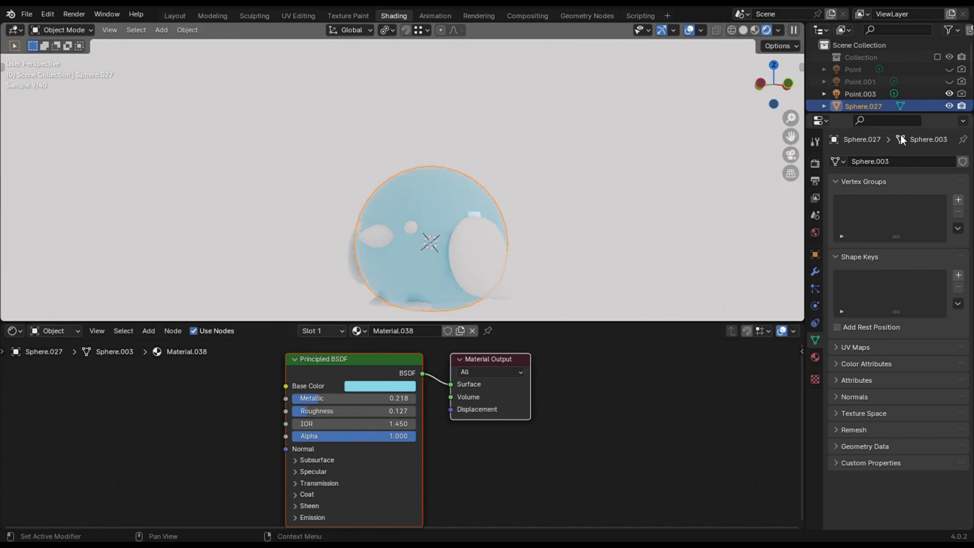
# - Unhide the Point.001 light, keeping the Point.003 light on as well
pyautogui.click(948, 82)
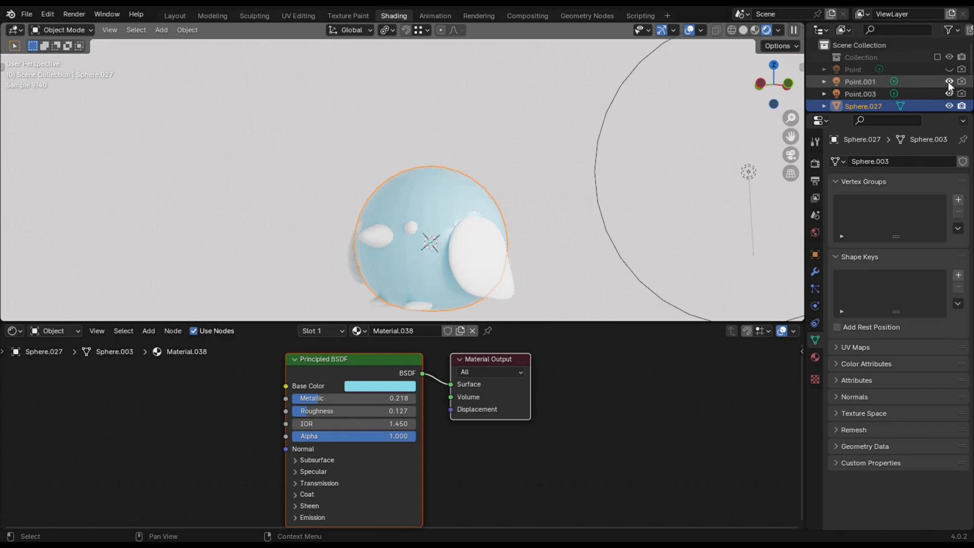
pyautogui.click(948, 93)
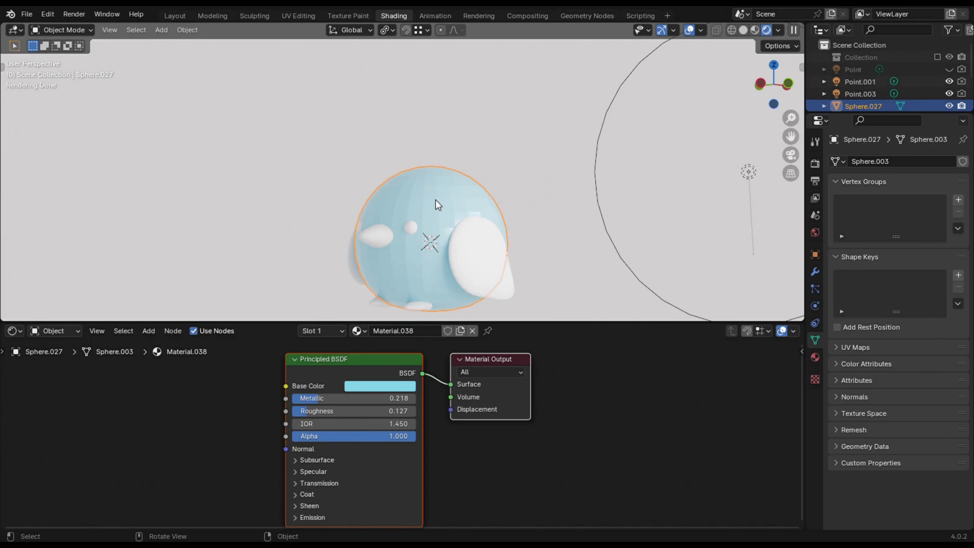
pyautogui.moveTo(783, 90); pyautogui.dragTo(710, 111)
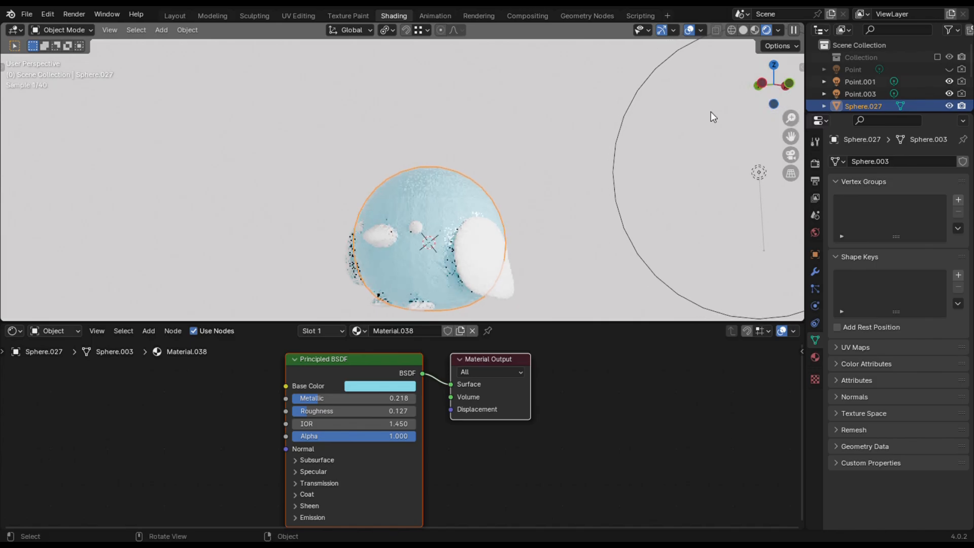
# - Apply Shade Smooth to the body, the eyes and the beak, using the Layout workspace for the eyes and beak
pyautogui.rightClick(440, 196)
pyautogui.click(440, 197)
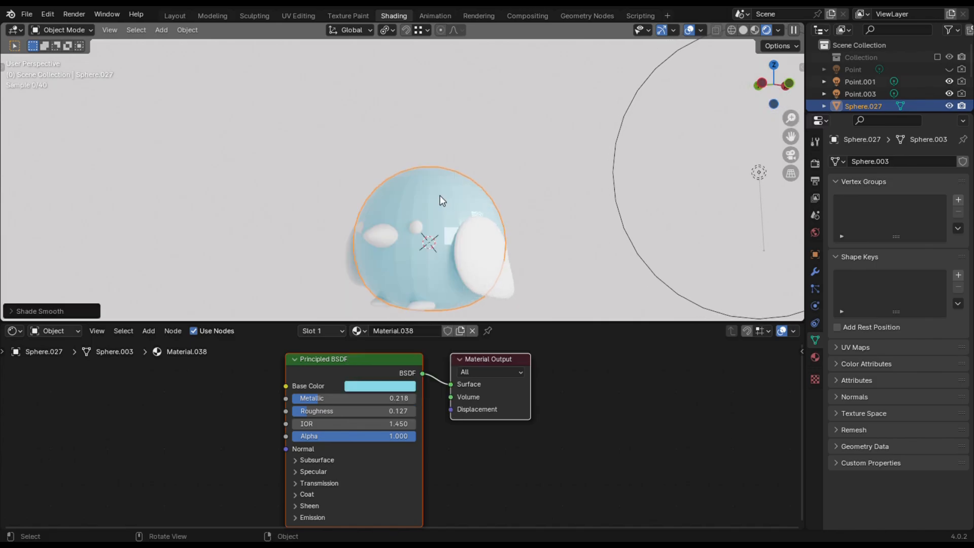
pyautogui.click(173, 15)
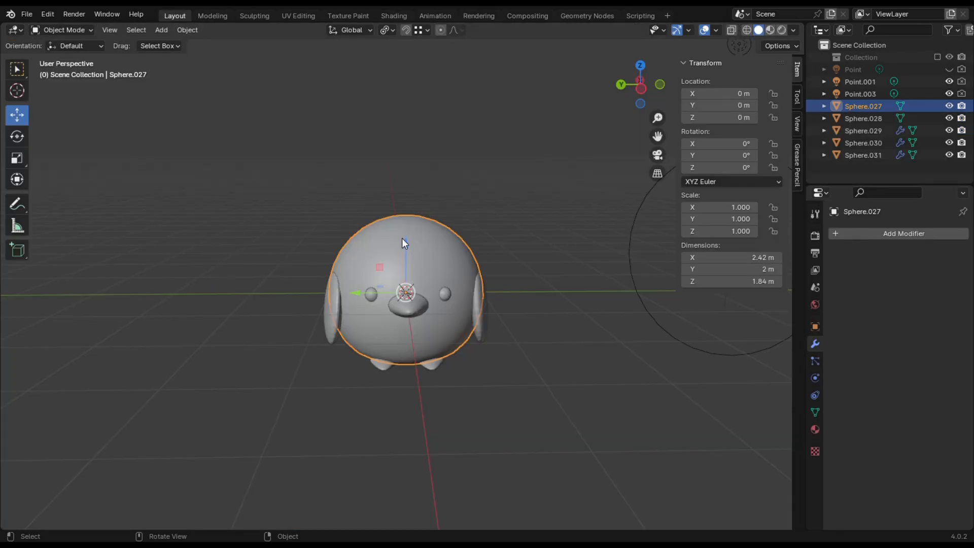
pyautogui.scroll(2, 440, 301)
pyautogui.click(463, 305)
pyautogui.rightClick(464, 305)
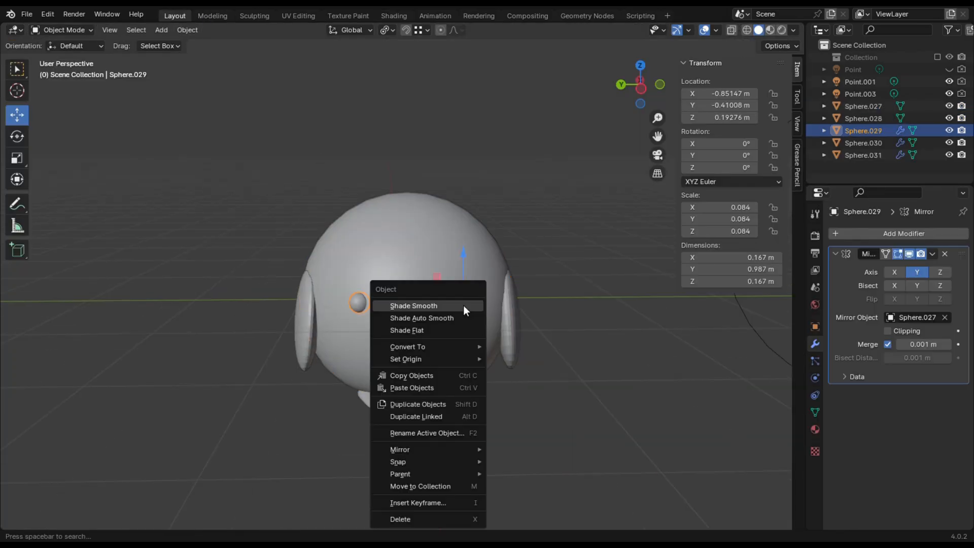
pyautogui.click(463, 306)
pyautogui.click(424, 318)
pyautogui.rightClick(424, 318)
pyautogui.click(424, 318)
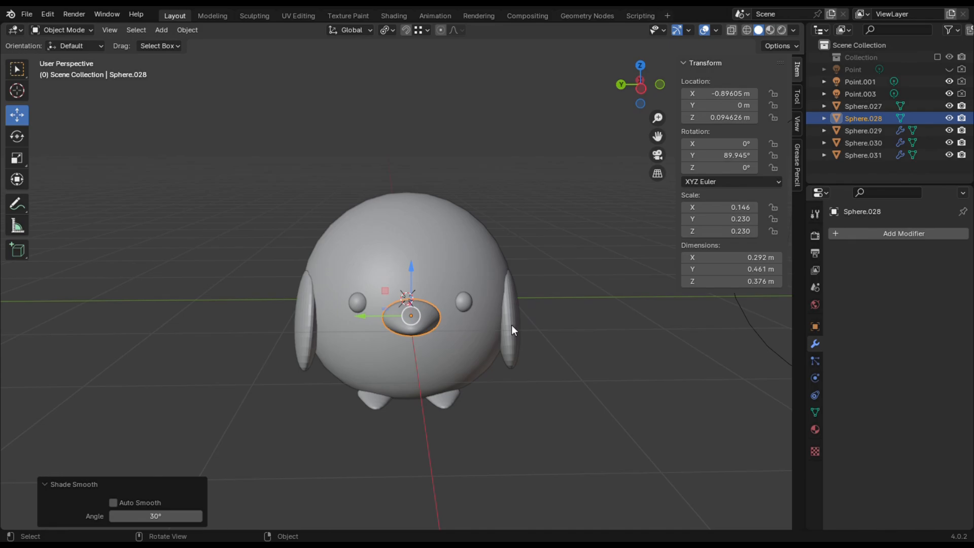
# - Apply Shade Smooth to the wings and the feet, and return to the Shading workspace
pyautogui.click(511, 324)
pyautogui.rightClick(512, 324)
pyautogui.click(510, 314)
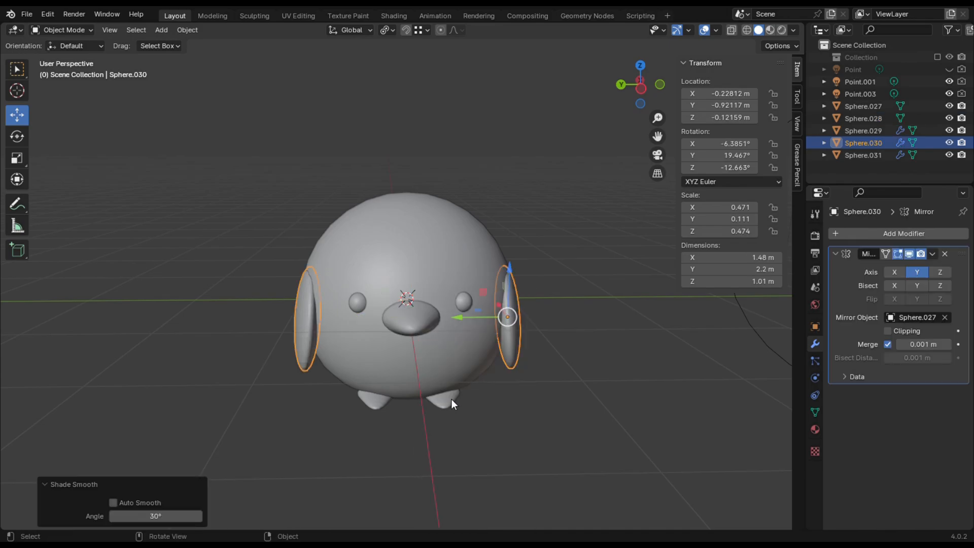
pyautogui.click(451, 399)
pyautogui.rightClick(451, 398)
pyautogui.click(434, 315)
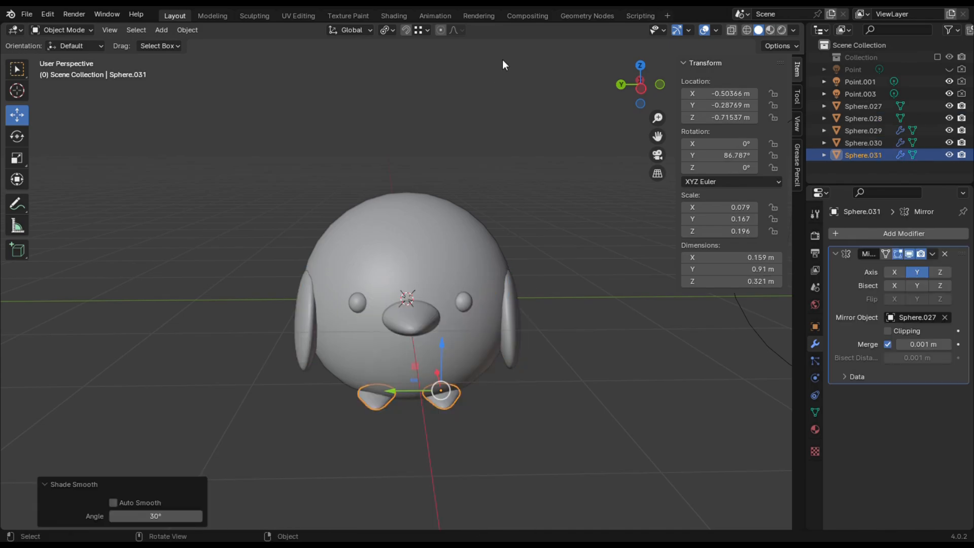
pyautogui.click(393, 17)
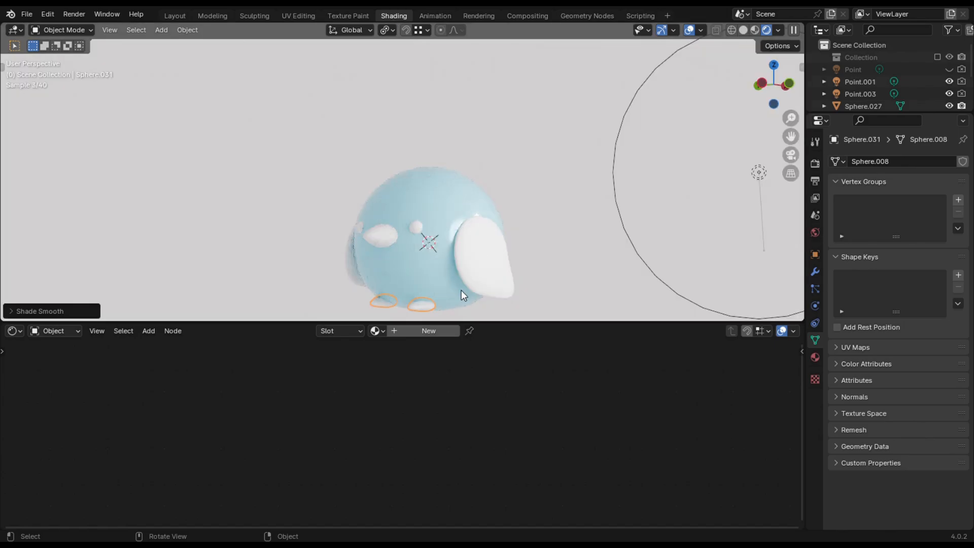
# - Set the body material's metallic to 0.418, roughness to 0.227 and IOR to 1.000
pyautogui.click(443, 211)
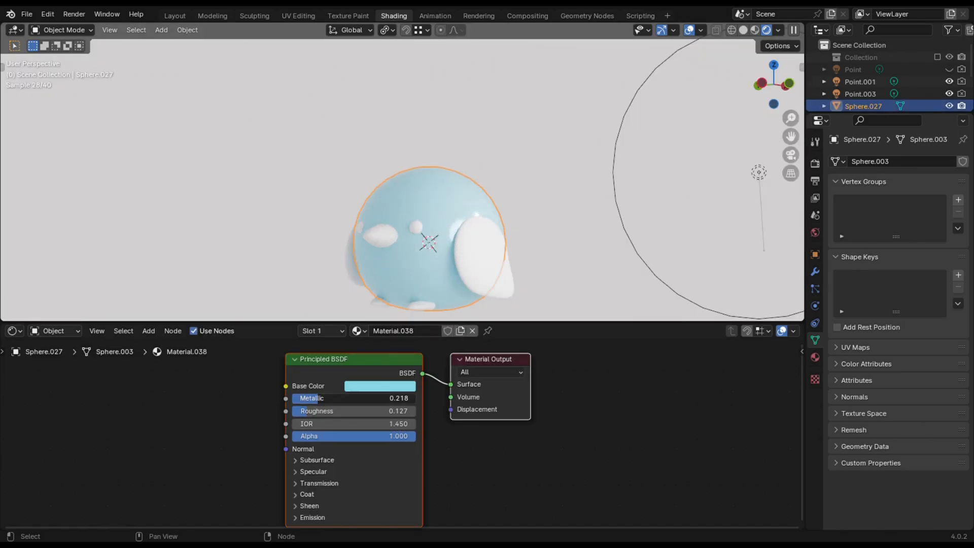
pyautogui.moveTo(318, 398); pyautogui.dragTo(319, 398)
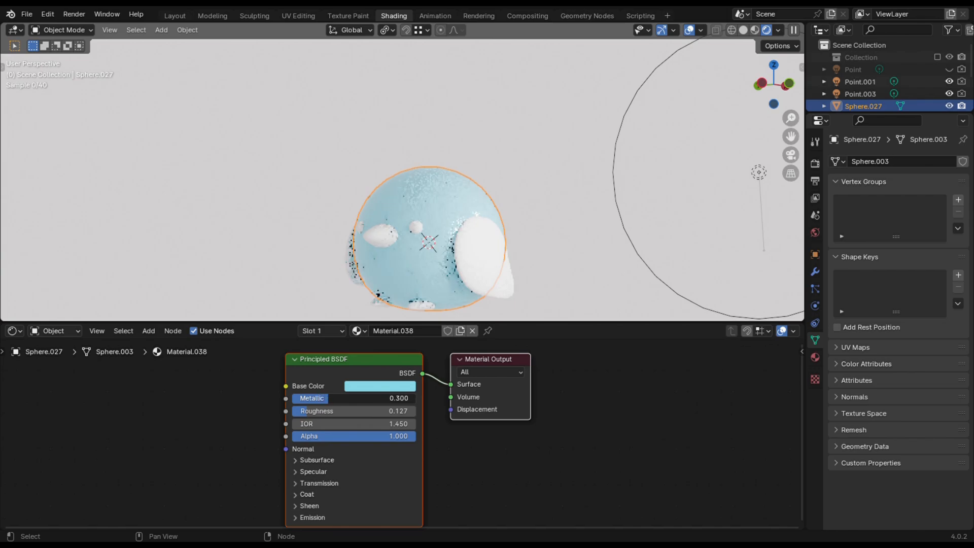
pyautogui.moveTo(329, 397); pyautogui.dragTo(315, 412)
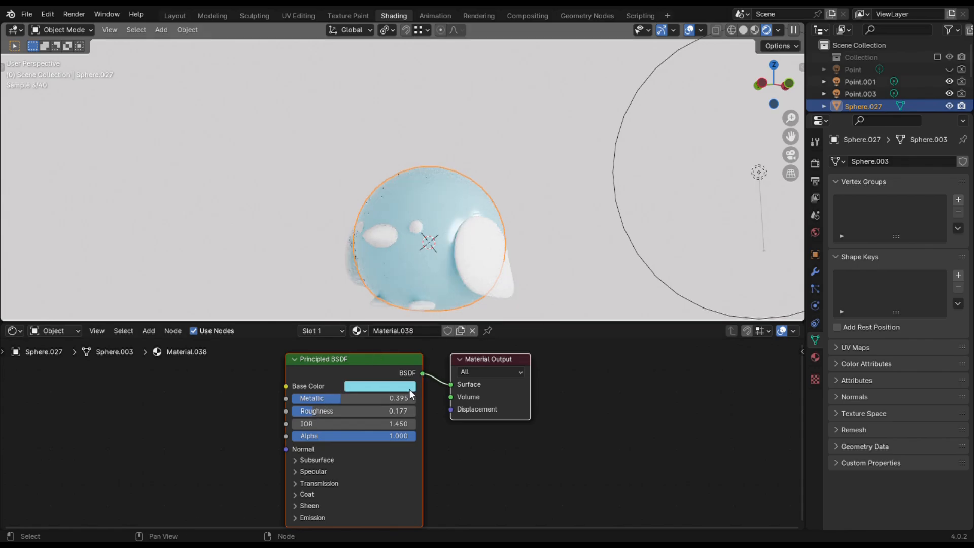
pyautogui.moveTo(761, 92)
pyautogui.mouseDown()
pyautogui.moveTo(743, 99)
pyautogui.moveTo(797, 99)
pyautogui.moveTo(752, 101)
pyautogui.mouseUp()
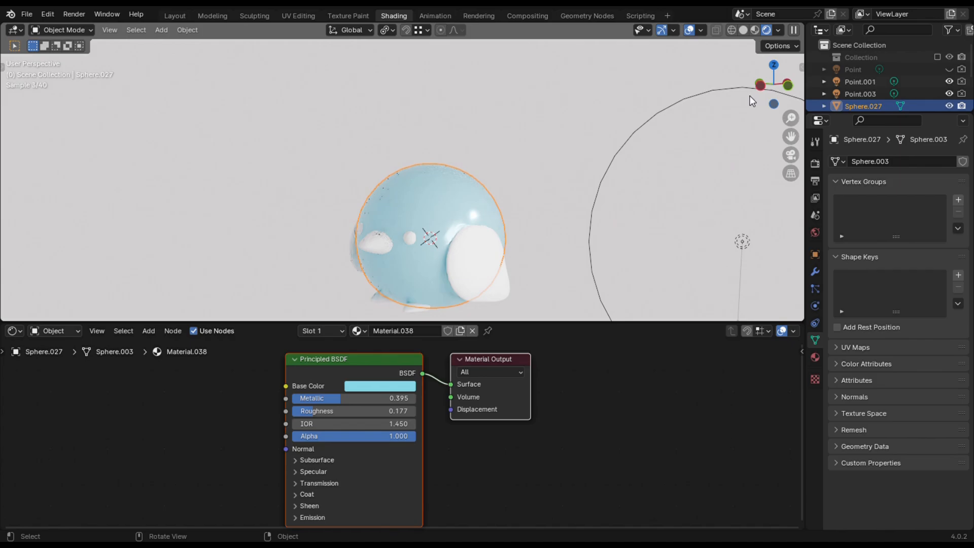
pyautogui.moveTo(334, 398)
pyautogui.mouseDown()
pyautogui.moveTo(322, 410)
pyautogui.moveTo(331, 410)
pyautogui.mouseUp()
pyautogui.moveTo(402, 430)
pyautogui.mouseDown()
pyautogui.moveTo(383, 430)
pyautogui.moveTo(410, 443)
pyautogui.mouseUp()
# - Link the body's material to the beak, eyes, feet and wings, and set its metallic to 0.436
pyautogui.keyDown('shift'); pyautogui.click(409, 238); pyautogui.keyUp('shift')
pyautogui.keyDown('shift'); pyautogui.click(413, 308); pyautogui.keyUp('shift')
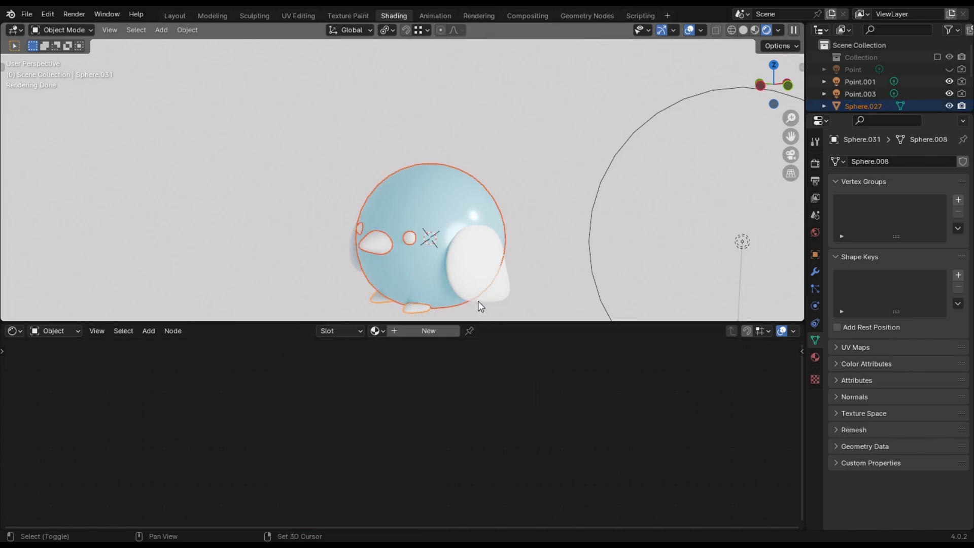
pyautogui.keyDown('shift'); pyautogui.click(499, 293); pyautogui.keyUp('shift')
pyautogui.keyDown('shift'); pyautogui.click(426, 270); pyautogui.keyUp('shift')
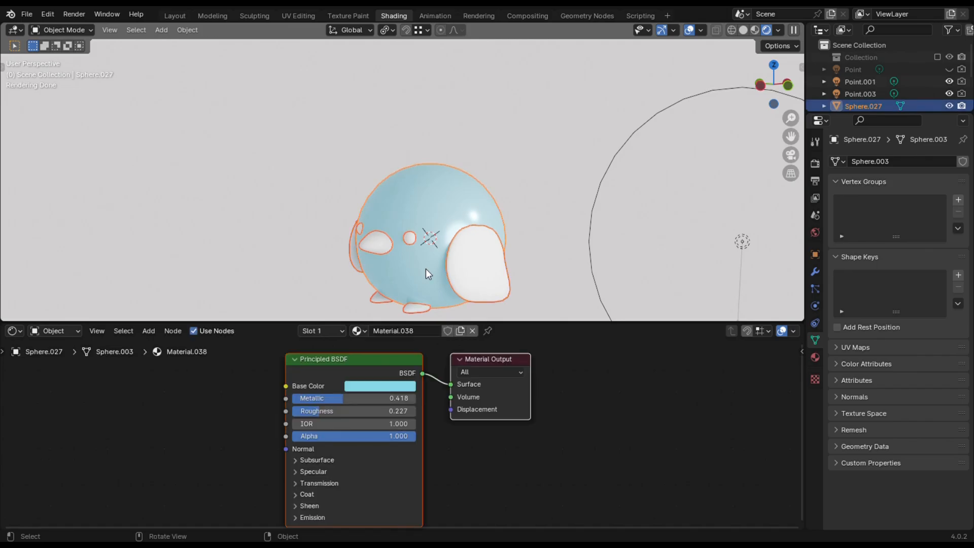
pyautogui.hotkey('ctrl', 'l')
pyautogui.click(405, 296)
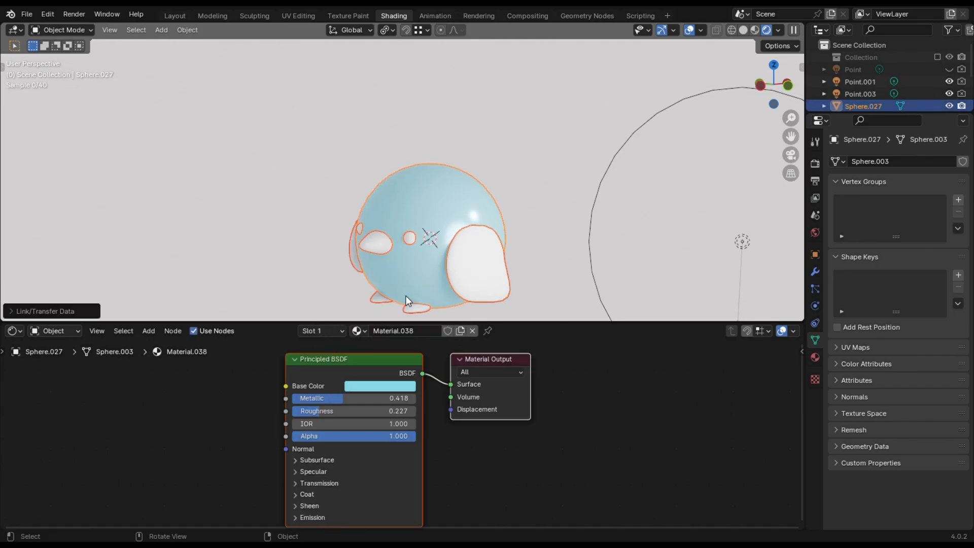
pyautogui.click(513, 163)
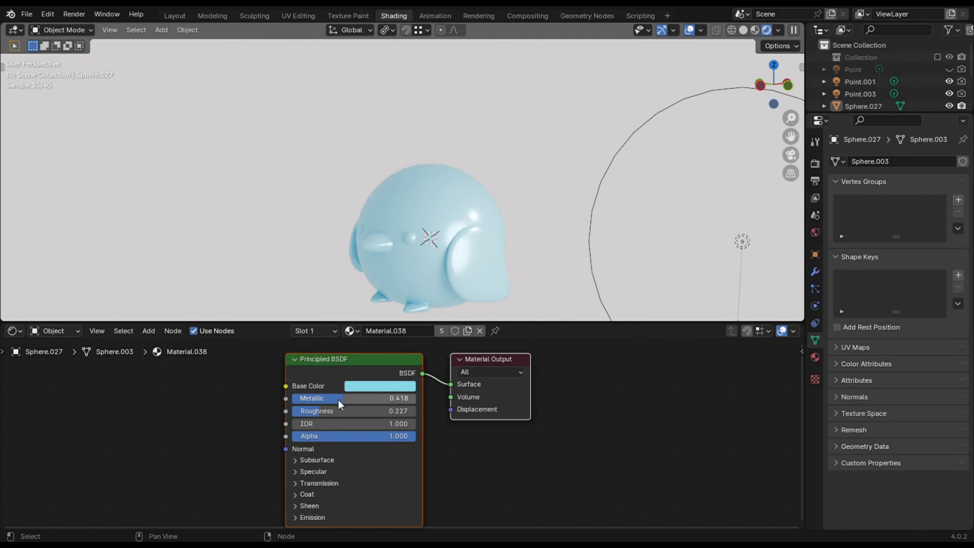
pyautogui.moveTo(343, 399); pyautogui.dragTo(340, 402)
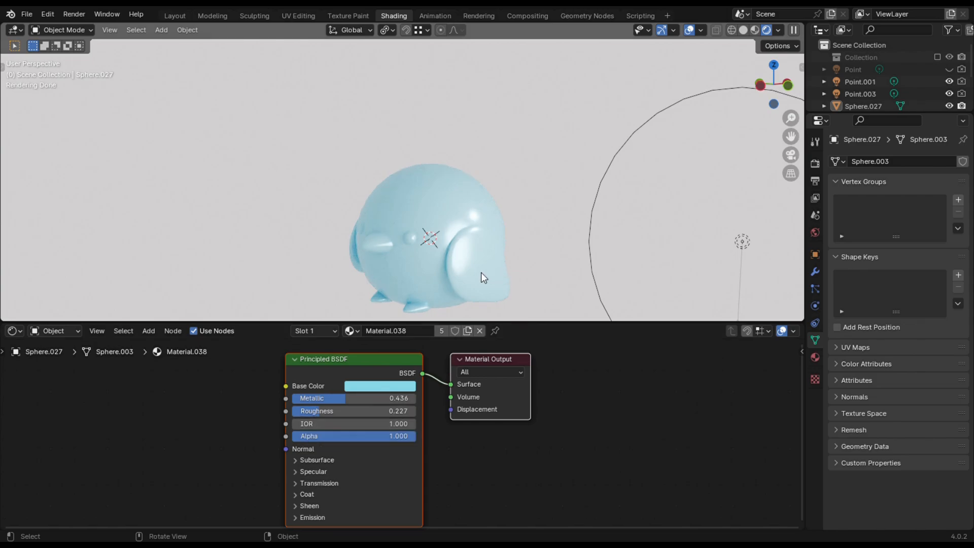
# - Move the Point.003 light across to the other side of the bird and enlarge its radius to 1.17 m
pyautogui.moveTo(772, 87); pyautogui.dragTo(676, 160)
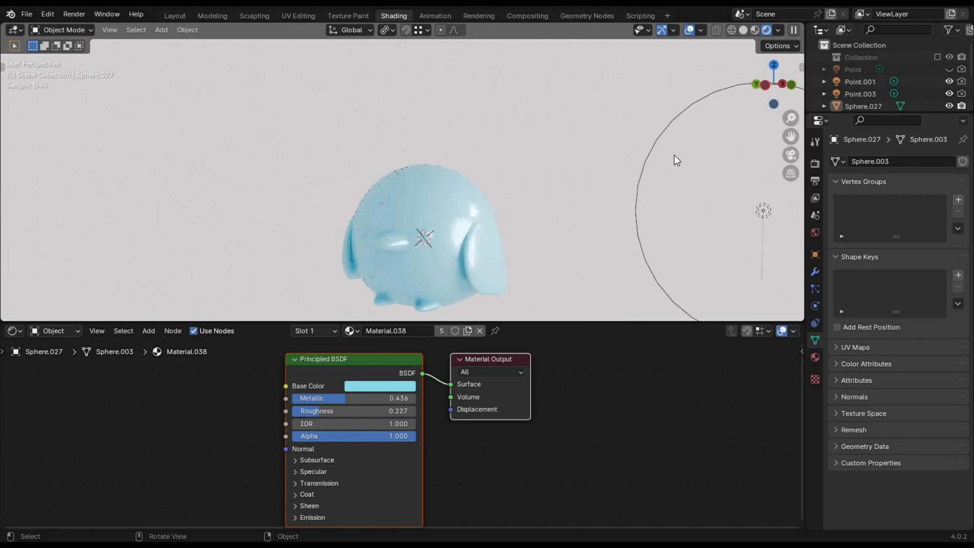
pyautogui.moveTo(775, 86); pyautogui.dragTo(707, 146)
pyautogui.click(724, 55)
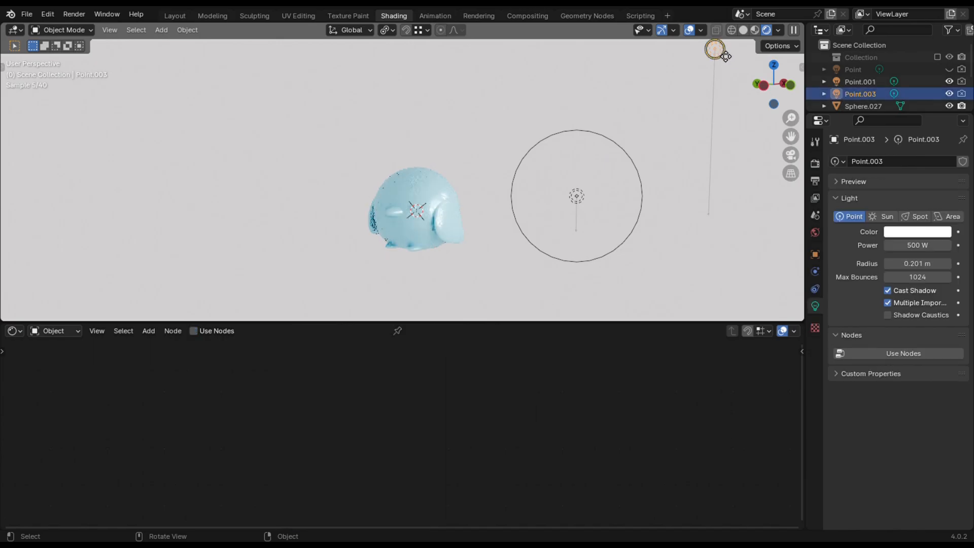
pyautogui.press('g')
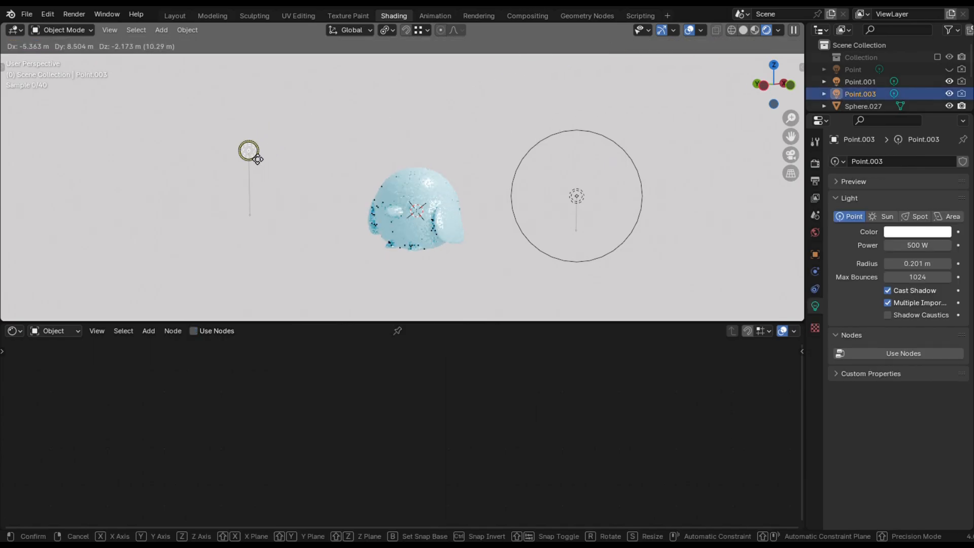
pyautogui.click(220, 183)
pyautogui.moveTo(250, 181); pyautogui.dragTo(287, 204)
pyautogui.scroll(4, 483, 199)
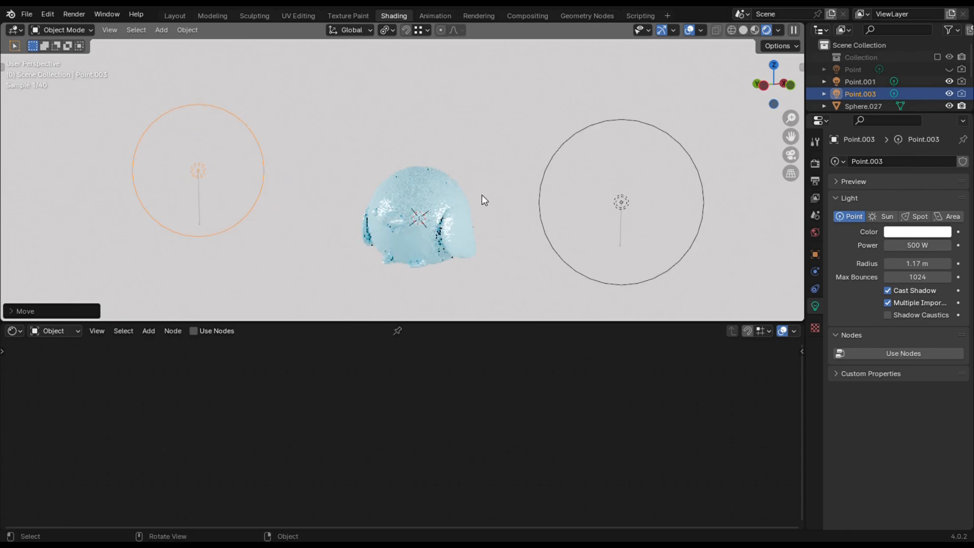
pyautogui.click(498, 193)
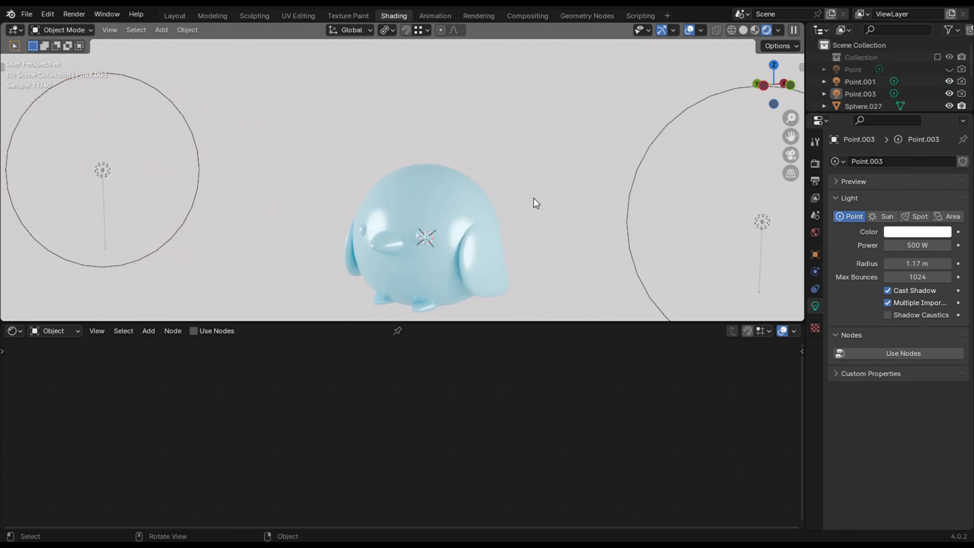
# - Make the wings' material a separate single-user copy with a deeper, more saturated blue base color
pyautogui.click(493, 267)
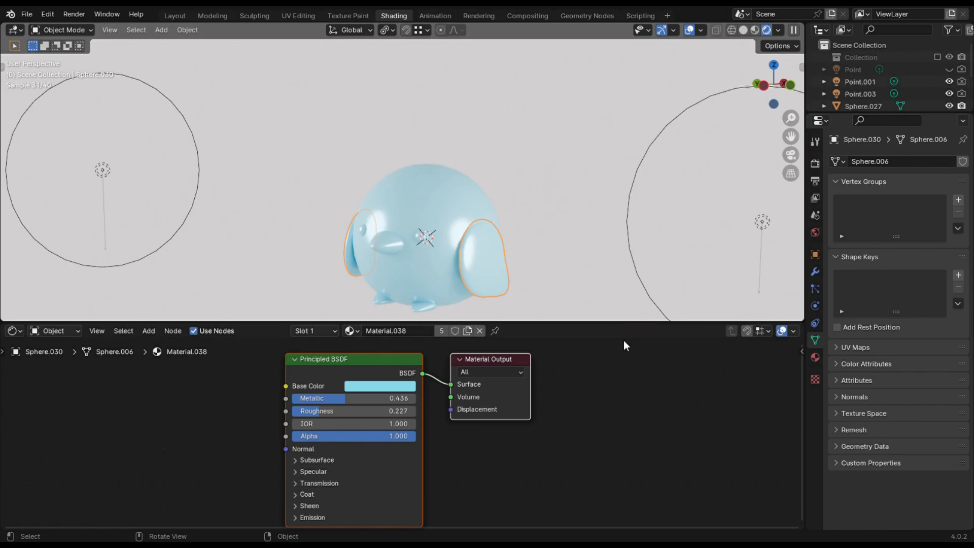
pyautogui.click(812, 359)
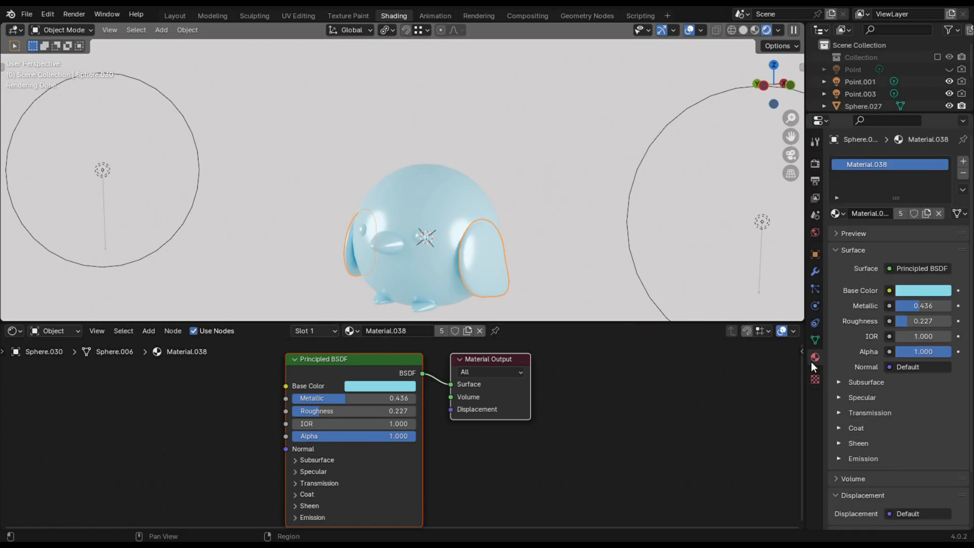
pyautogui.click(925, 213)
pyautogui.click(376, 387)
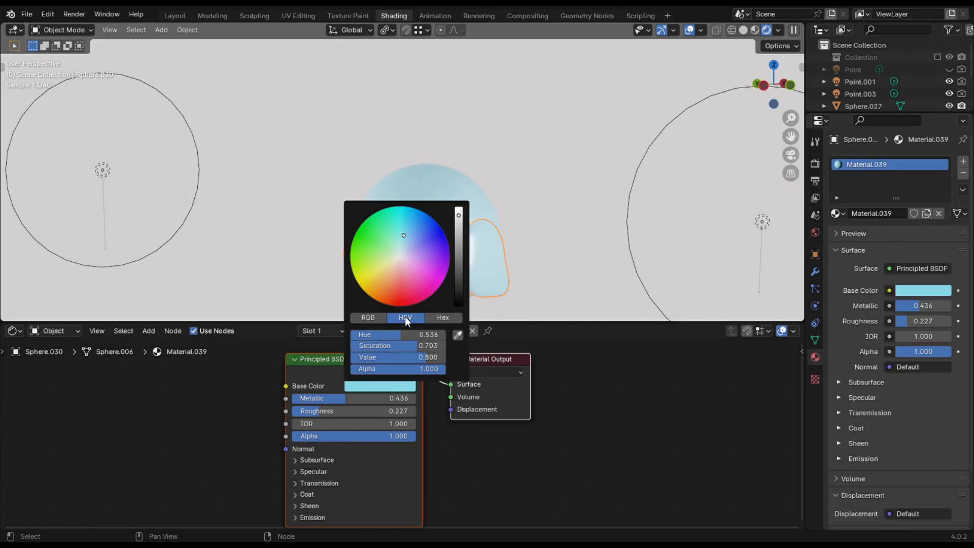
pyautogui.moveTo(403, 235); pyautogui.dragTo(414, 219)
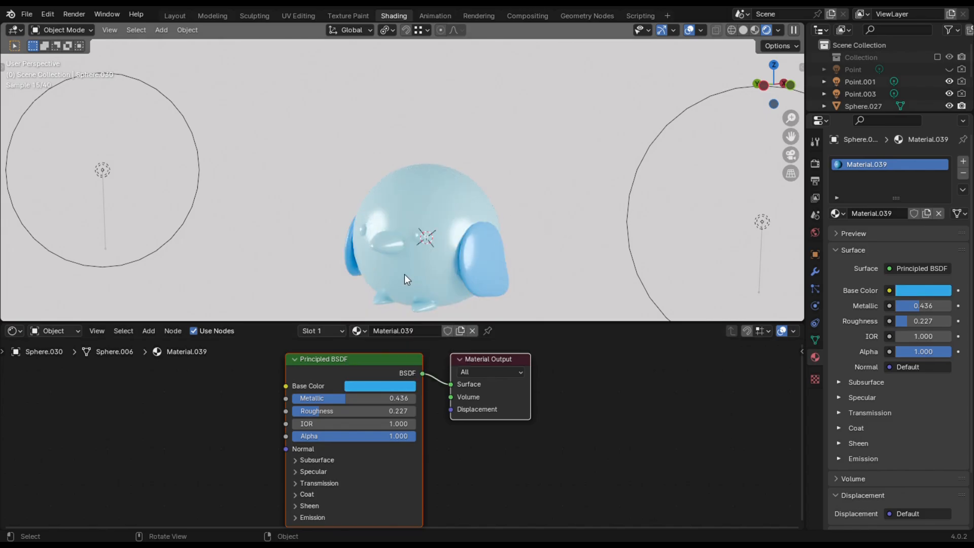
# - Make the eyes' material a separate single-user copy and darken its base color to a value of 0.043
pyautogui.click(415, 237)
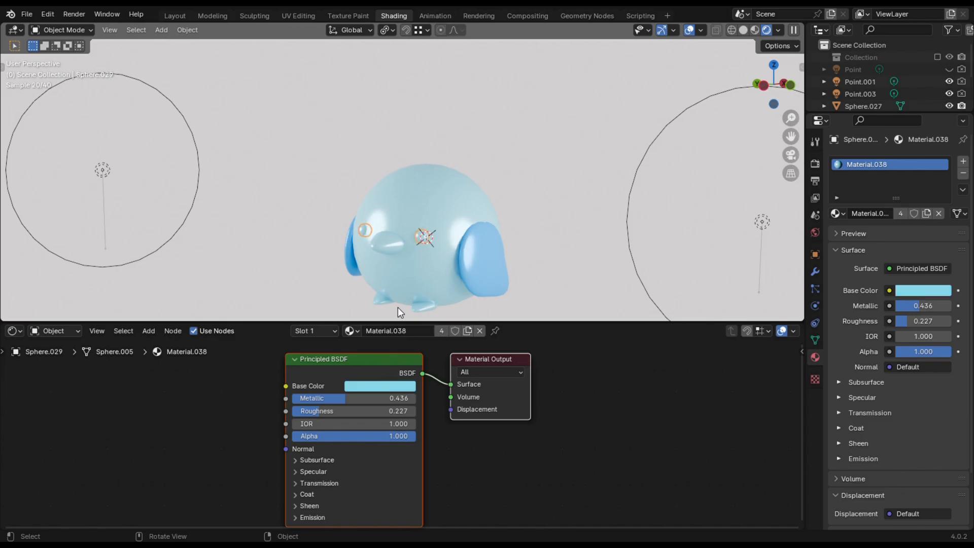
pyautogui.click(924, 214)
pyautogui.click(366, 386)
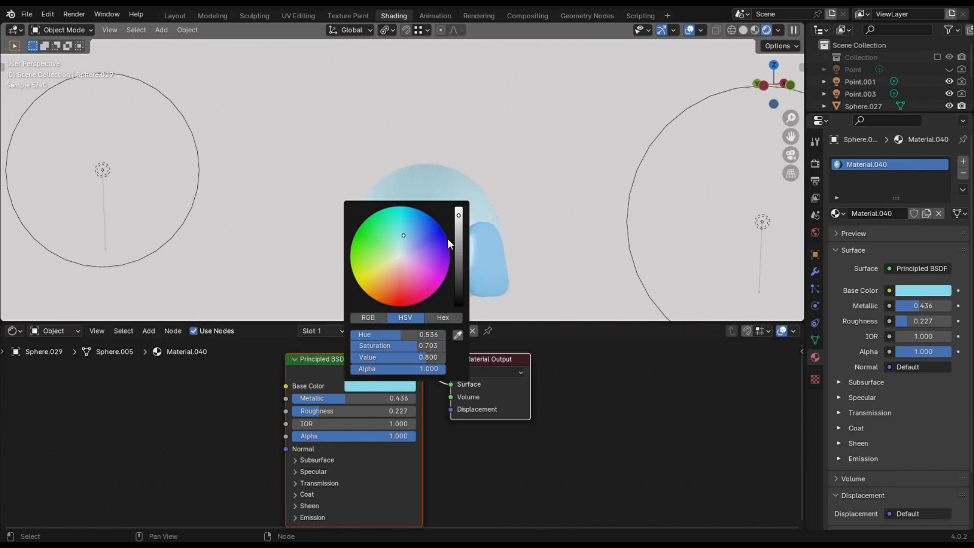
pyautogui.moveTo(457, 218); pyautogui.dragTo(458, 292)
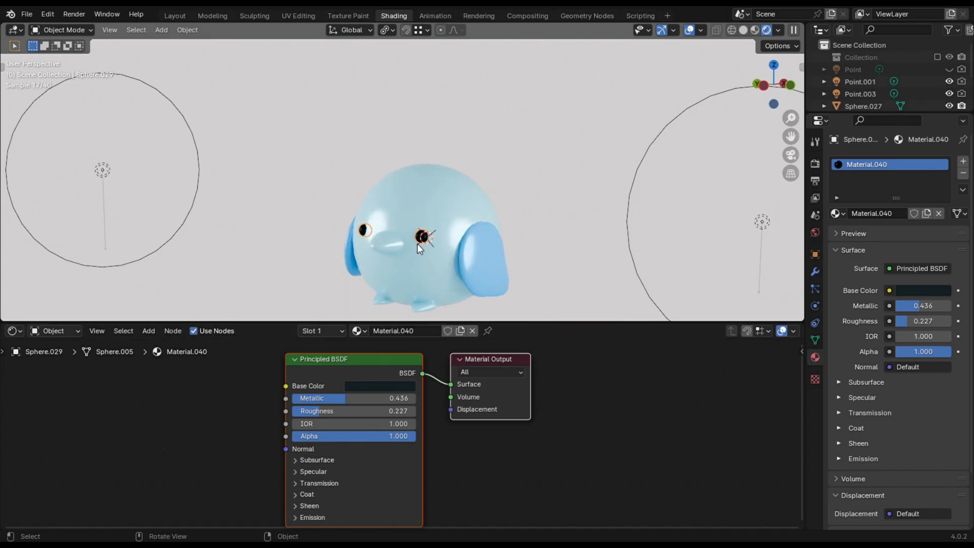
pyautogui.click(409, 386)
pyautogui.moveTo(458, 293); pyautogui.dragTo(477, 272)
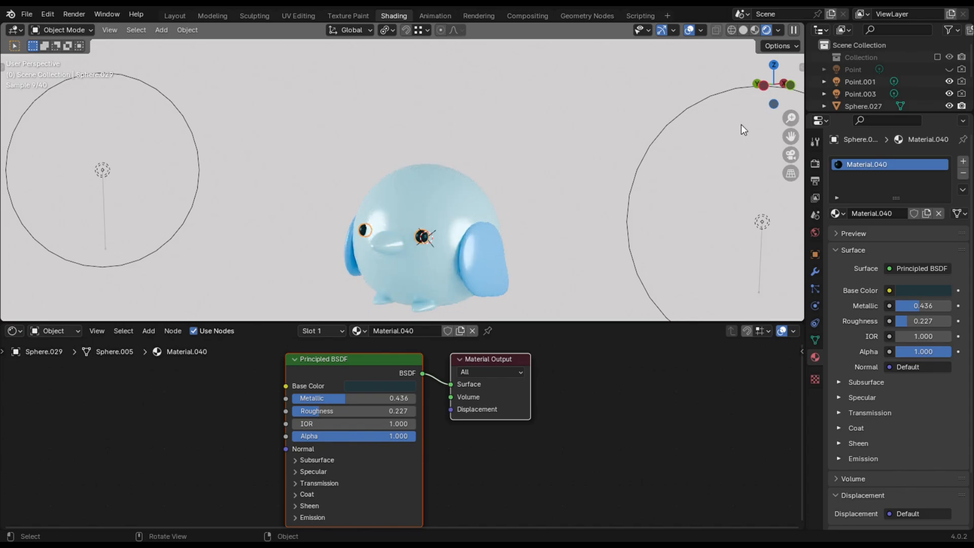
# - Shift the eyes' base color to a nearly neutral black with hue 0.698 and saturation 0.073, darkening it slightly
pyautogui.moveTo(770, 89); pyautogui.dragTo(777, 89)
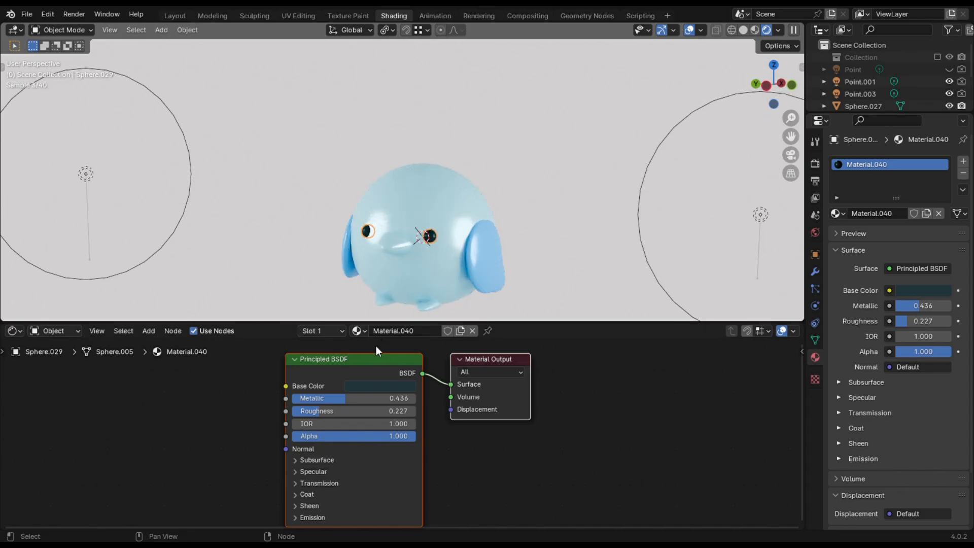
pyautogui.click(373, 386)
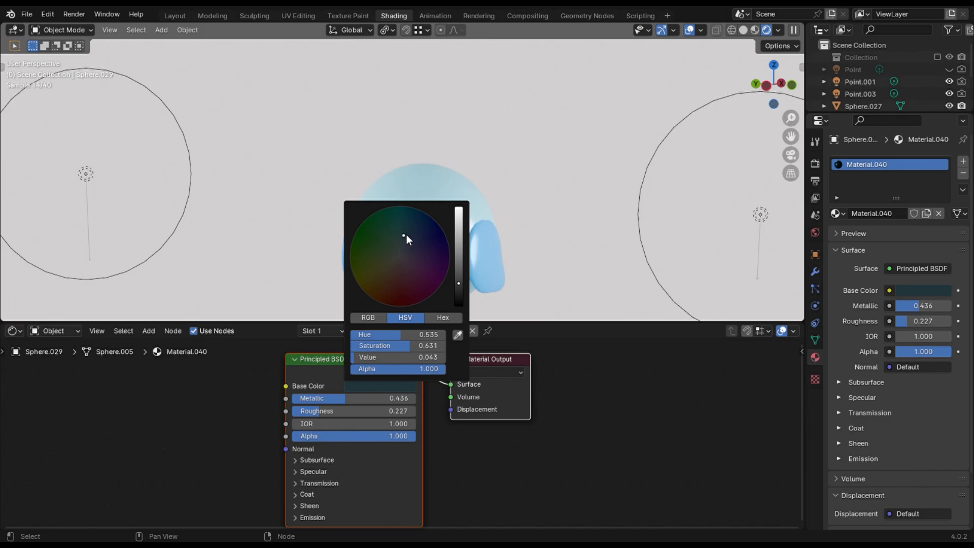
pyautogui.moveTo(406, 234); pyautogui.dragTo(401, 256)
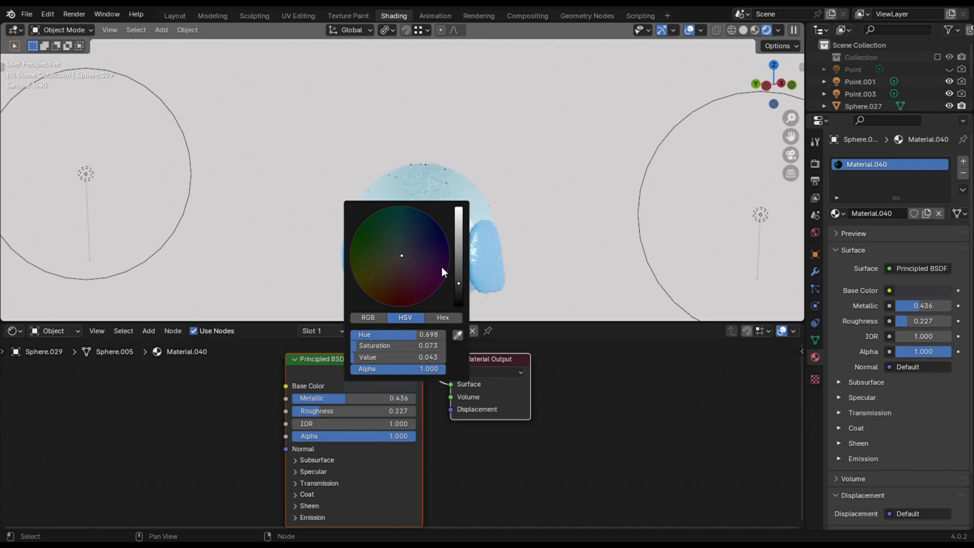
pyautogui.moveTo(459, 282); pyautogui.dragTo(458, 284)
# - Set the metallic of the wings and the eyes to 0.482, and the eyes' IOR to 2.200
pyautogui.click(506, 272)
pyautogui.moveTo(756, 105); pyautogui.dragTo(799, 103)
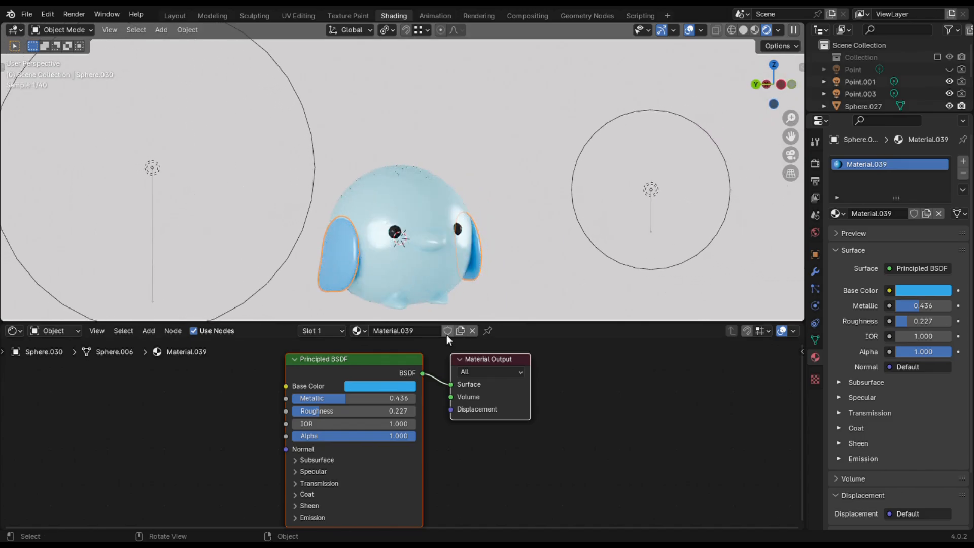
pyautogui.moveTo(345, 398)
pyautogui.mouseDown()
pyautogui.moveTo(363, 399)
pyautogui.moveTo(353, 398)
pyautogui.mouseUp()
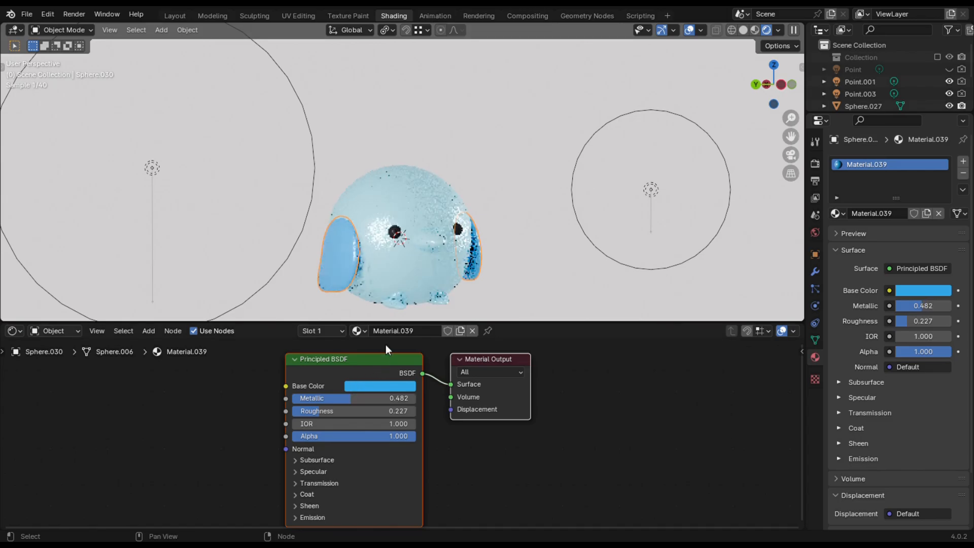
pyautogui.click(396, 234)
pyautogui.moveTo(345, 398); pyautogui.dragTo(344, 424)
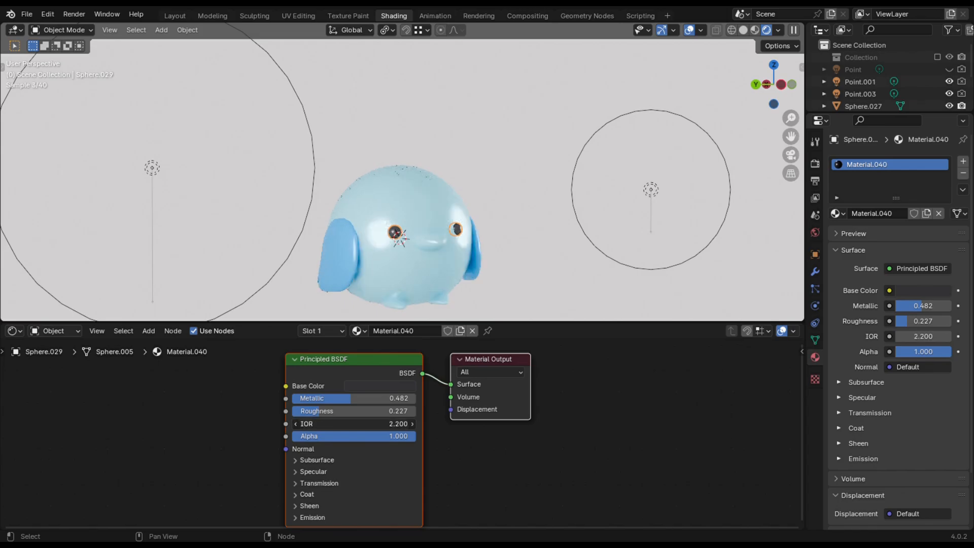
# - Give the beak its own single-user material copy with an orange-red base color, hue 0.013 and saturation 0.850, slightly darkened
pyautogui.click(434, 242)
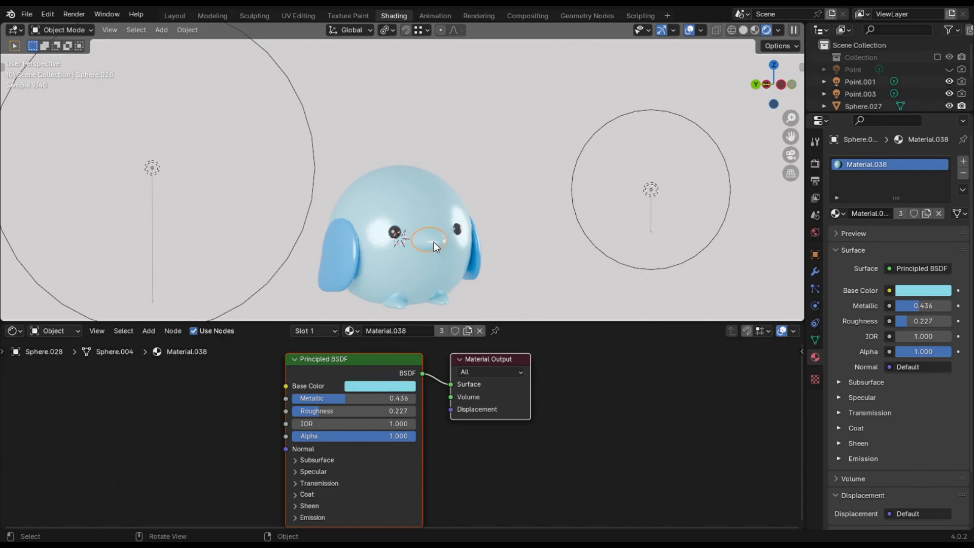
pyautogui.click(928, 212)
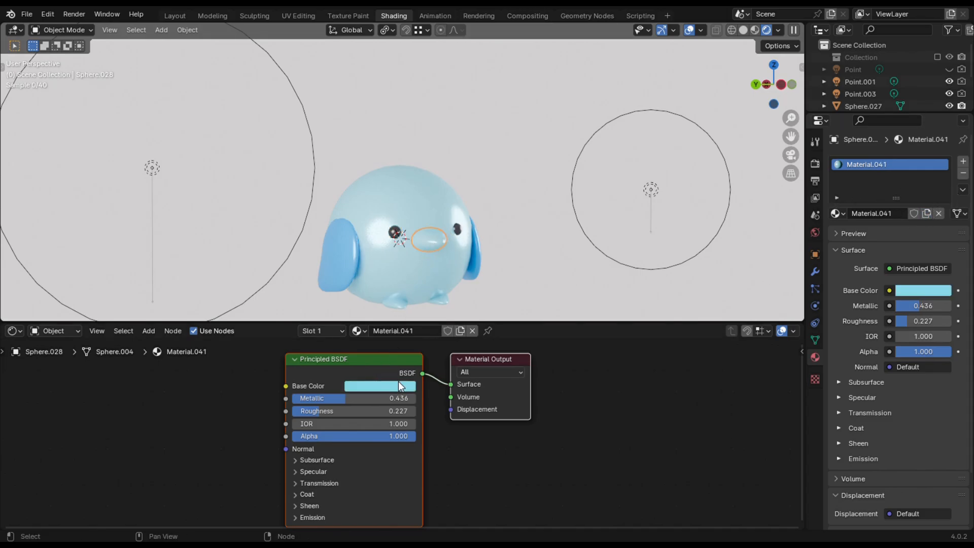
pyautogui.click(386, 388)
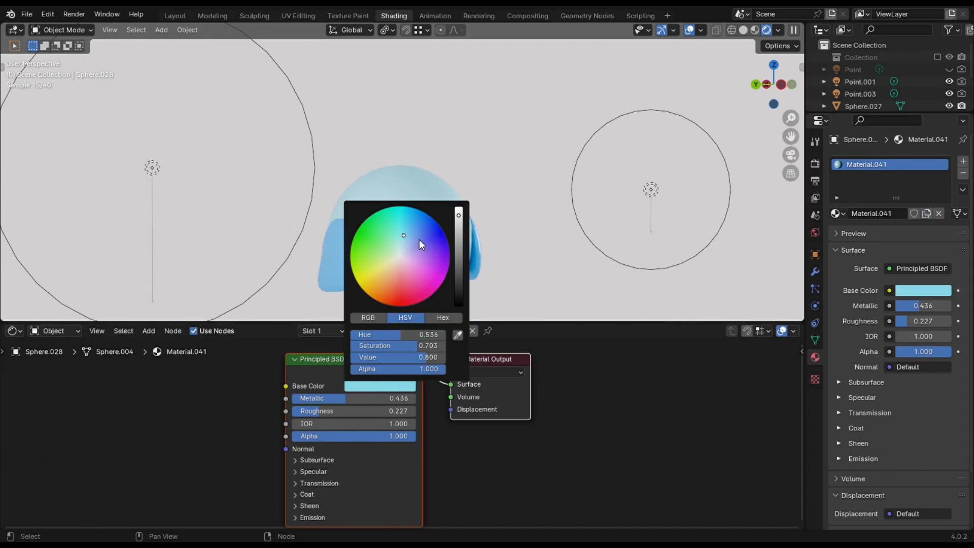
pyautogui.moveTo(794, 139); pyautogui.dragTo(759, 142)
pyautogui.click(386, 387)
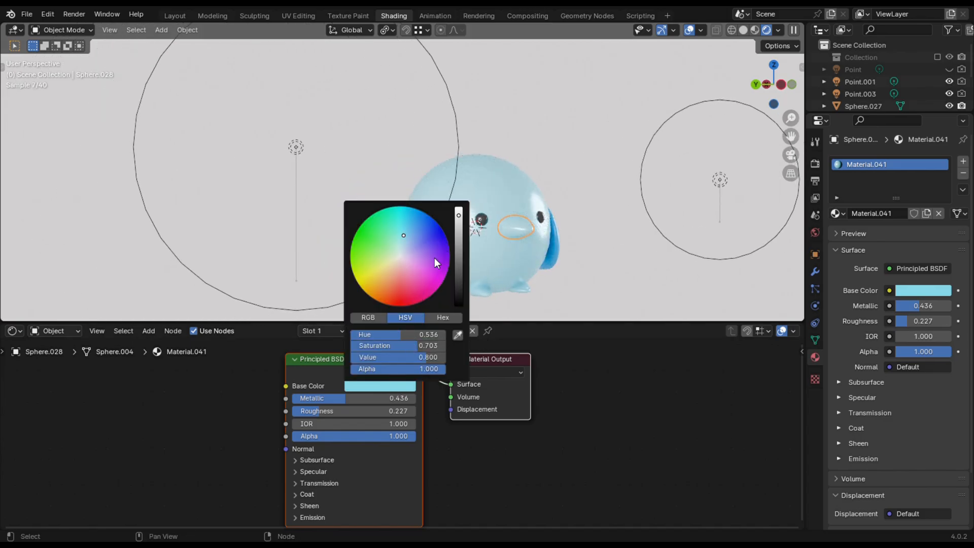
pyautogui.moveTo(403, 236); pyautogui.dragTo(396, 284)
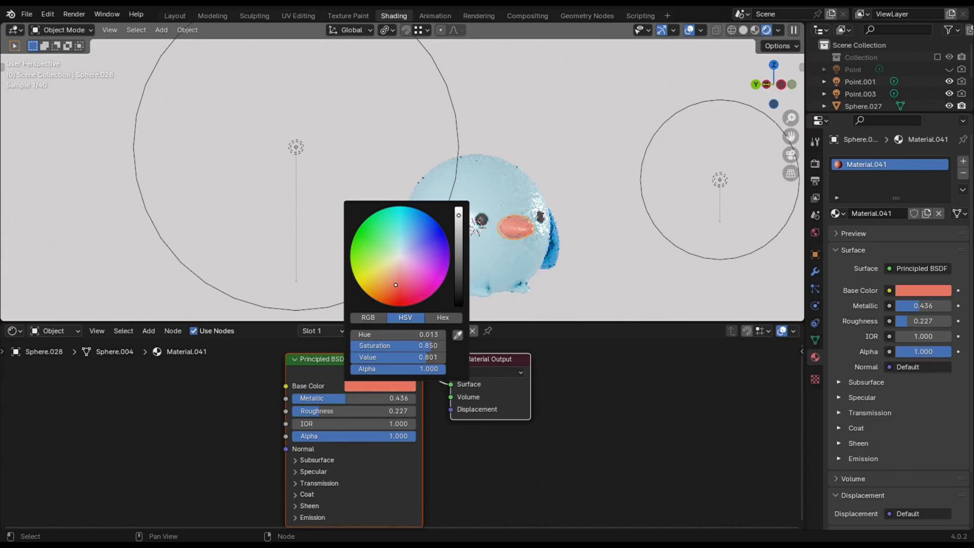
pyautogui.moveTo(458, 216); pyautogui.dragTo(458, 233)
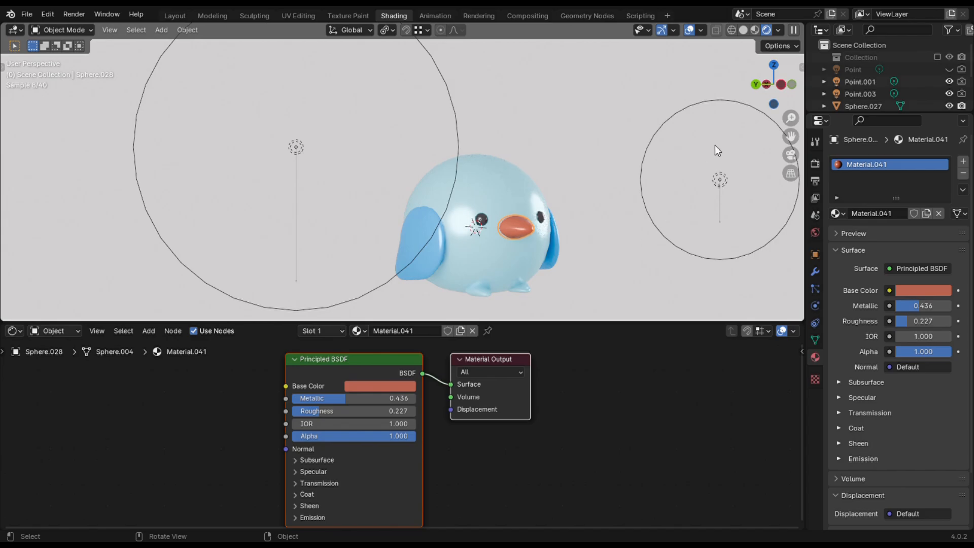
# - Give the feet their own single-user material copy with a blue base color, hue 0.610 and saturation 0.919
pyautogui.click(529, 288)
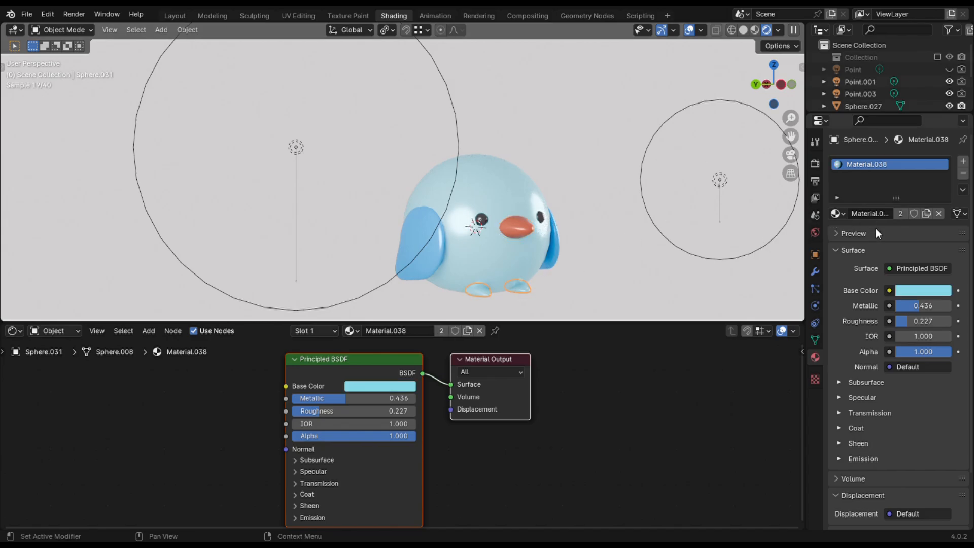
pyautogui.click(381, 384)
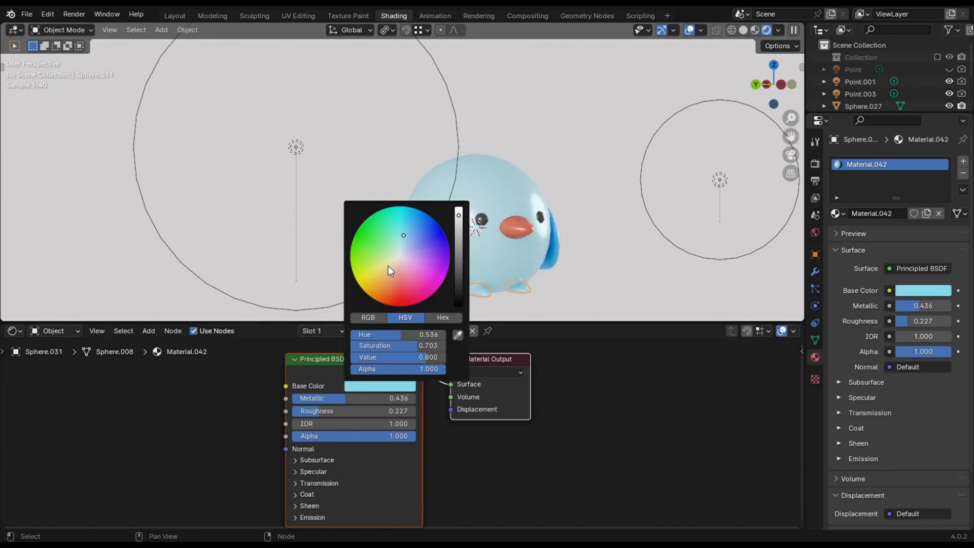
pyautogui.moveTo(407, 235); pyautogui.dragTo(417, 225)
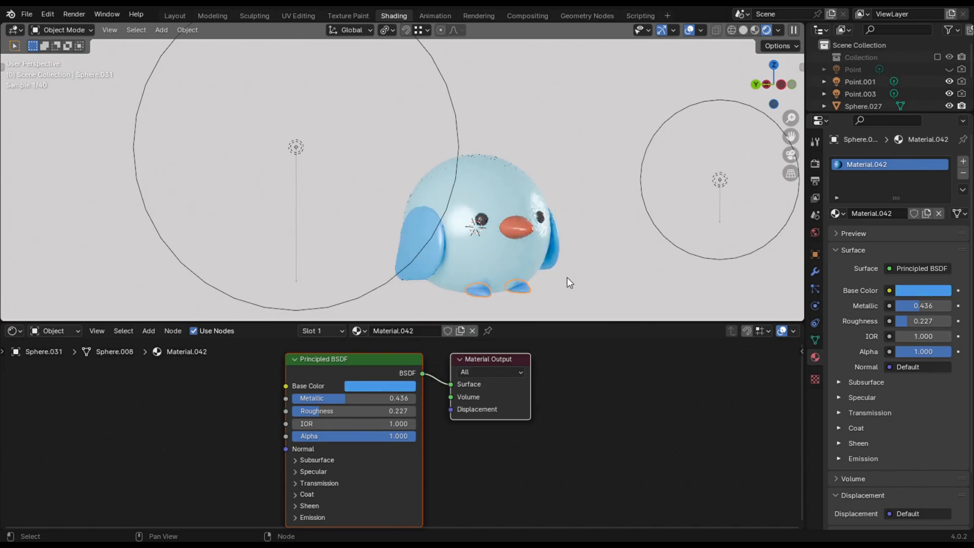
# - Soften the beak's base color to a paler orange-red with hue 0.024 and saturation 0.699
pyautogui.click(525, 230)
pyautogui.click(383, 388)
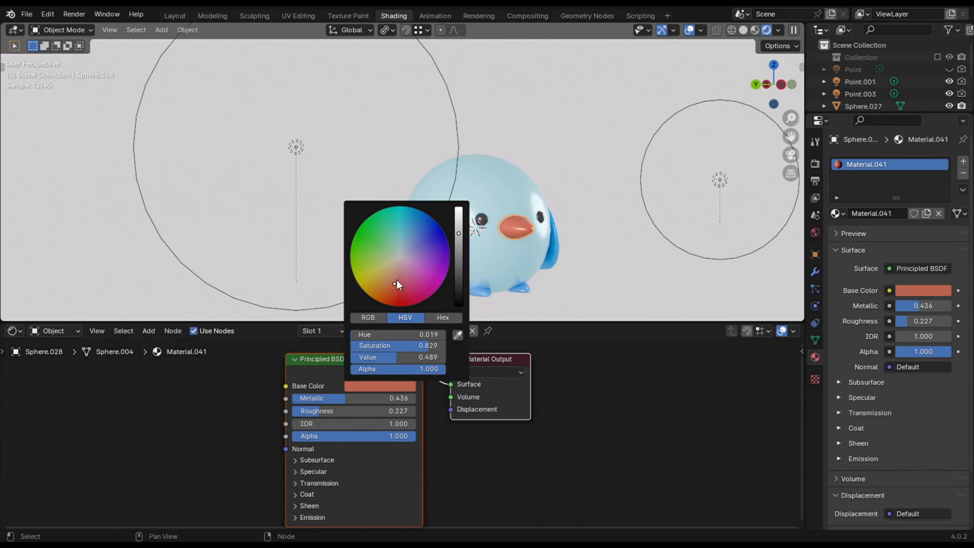
pyautogui.moveTo(397, 279); pyautogui.dragTo(395, 279)
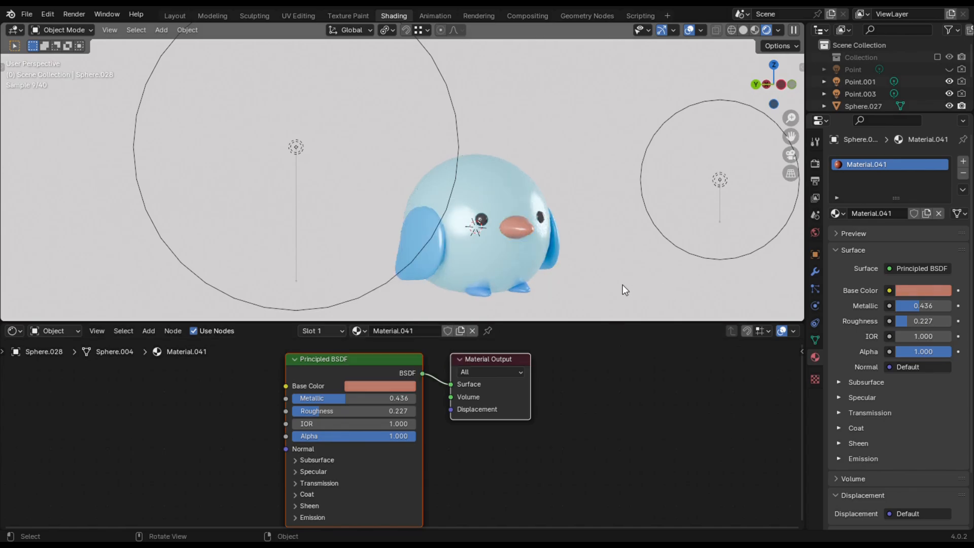
# - Lower the alpha of the beak's material to 0.968
pyautogui.moveTo(757, 83); pyautogui.dragTo(810, 84)
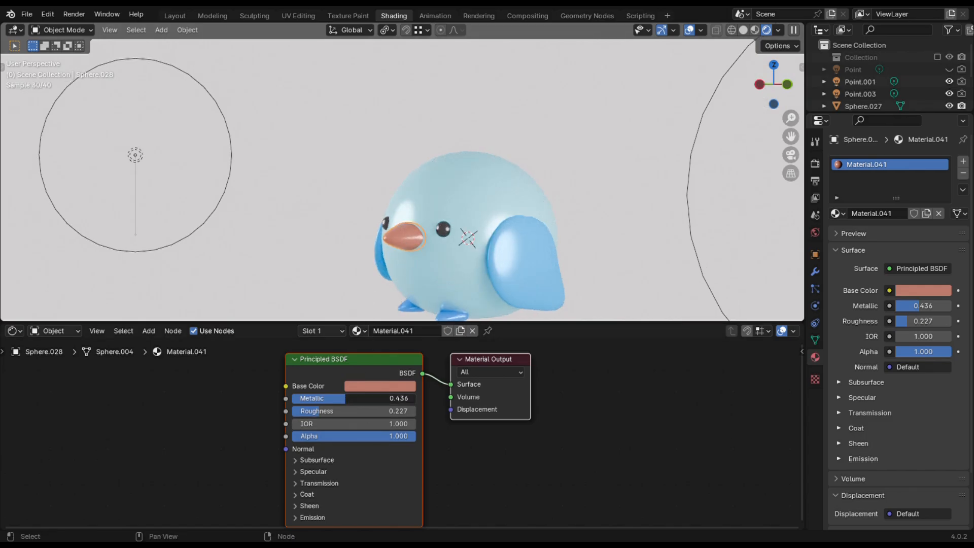
pyautogui.click(390, 399)
pyautogui.click(393, 432)
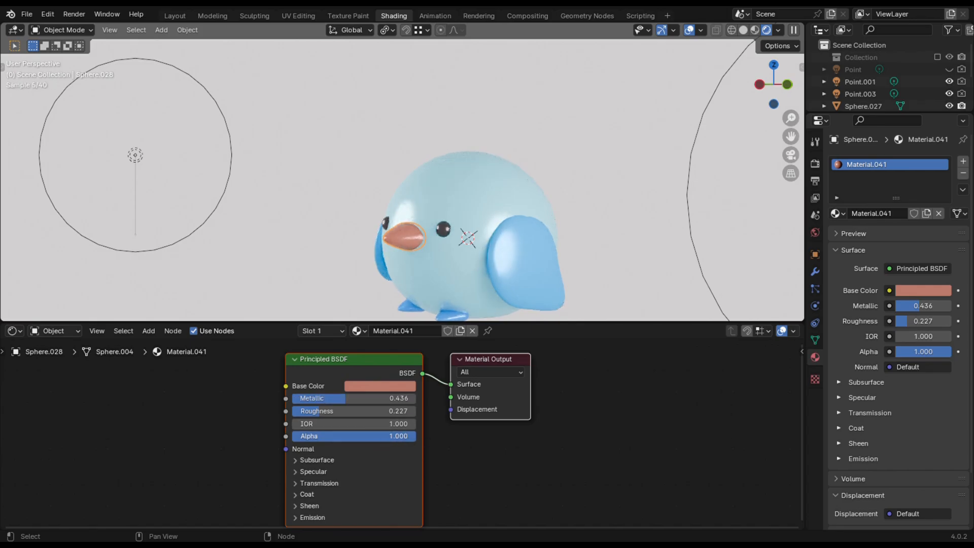
pyautogui.moveTo(400, 435)
pyautogui.mouseDown()
pyautogui.moveTo(413, 439)
pyautogui.moveTo(406, 424)
pyautogui.mouseUp()
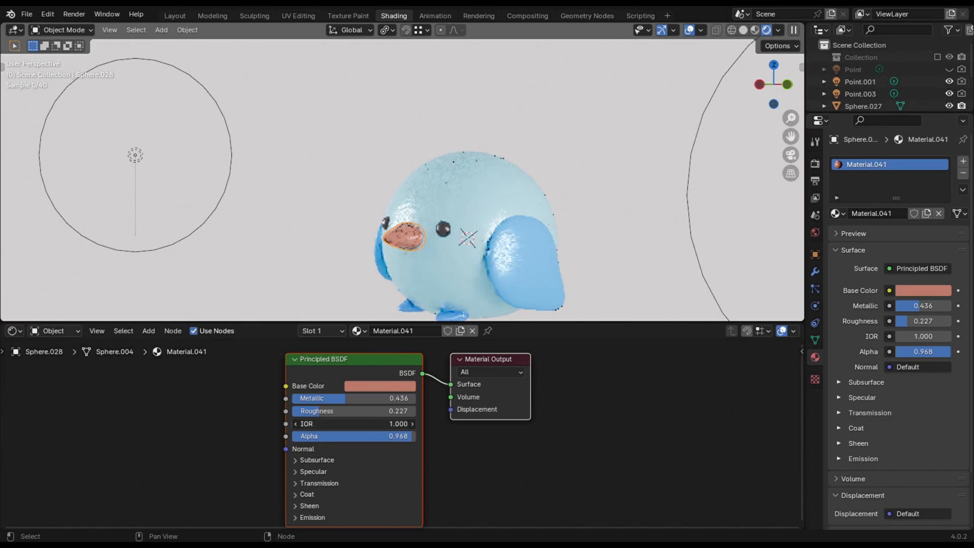
# - Shift the beak's base color from orange-red to a golden orange
pyautogui.click(388, 385)
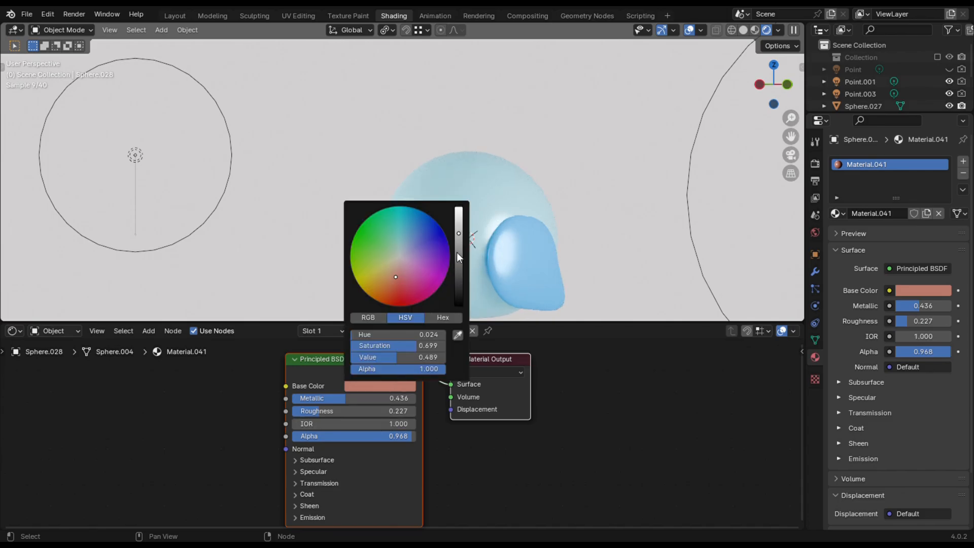
pyautogui.click(694, 229)
pyautogui.click(412, 236)
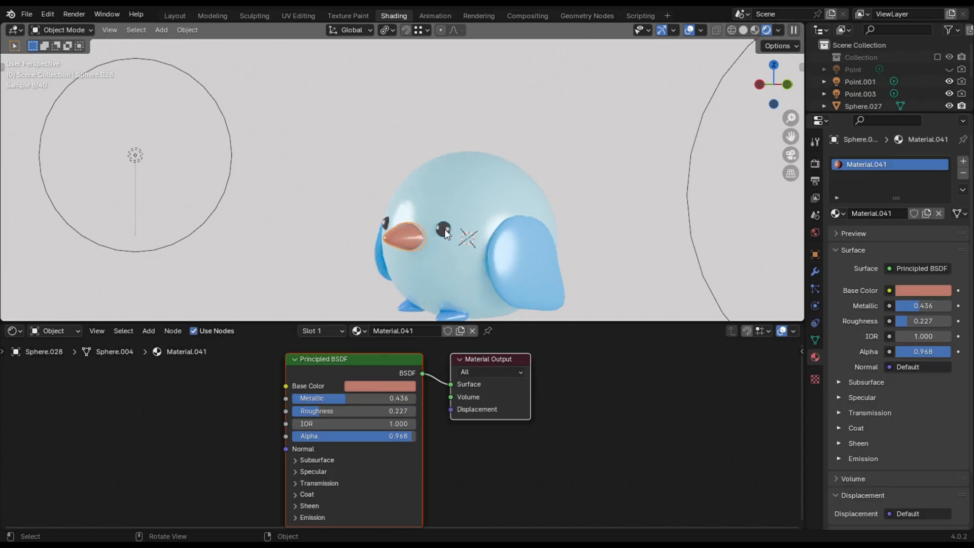
pyautogui.moveTo(790, 137); pyautogui.dragTo(921, 132)
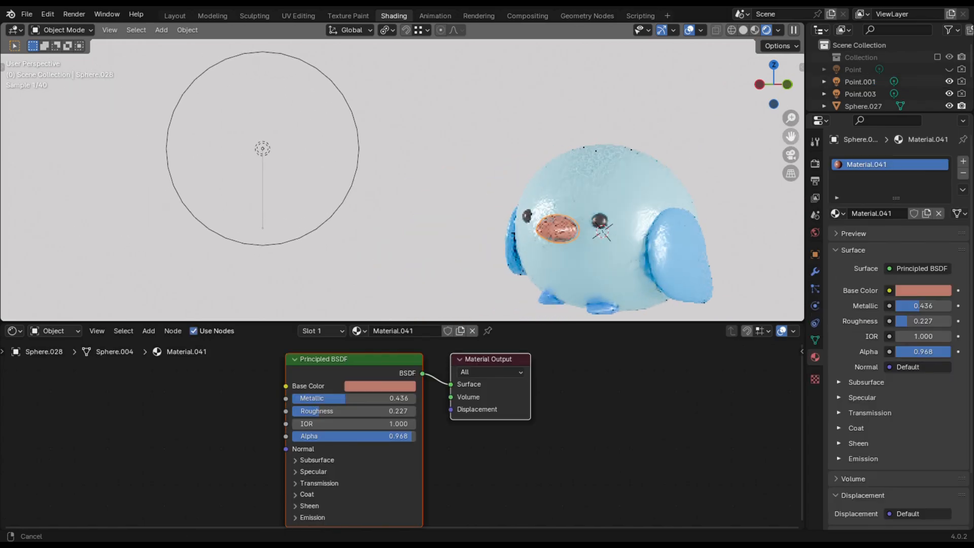
pyautogui.click(385, 388)
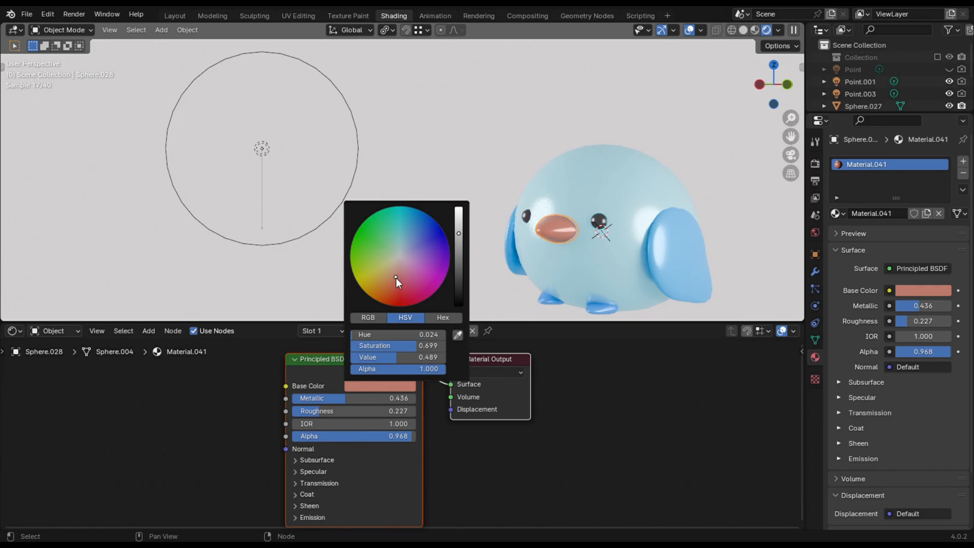
pyautogui.moveTo(395, 278); pyautogui.dragTo(384, 280)
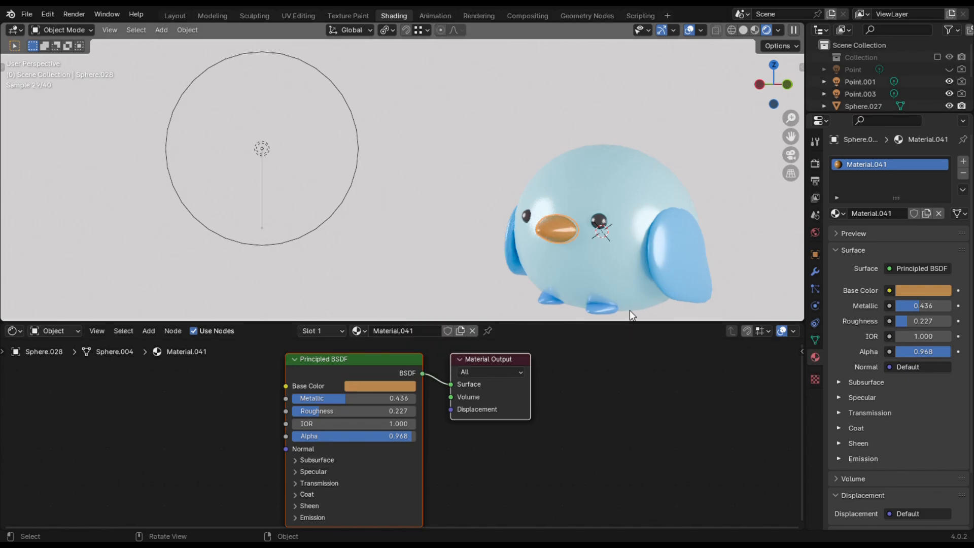
# - Shift the feet's base color to a lighter sky blue and set their IOR to 1.400
pyautogui.click(605, 312)
pyautogui.click(366, 386)
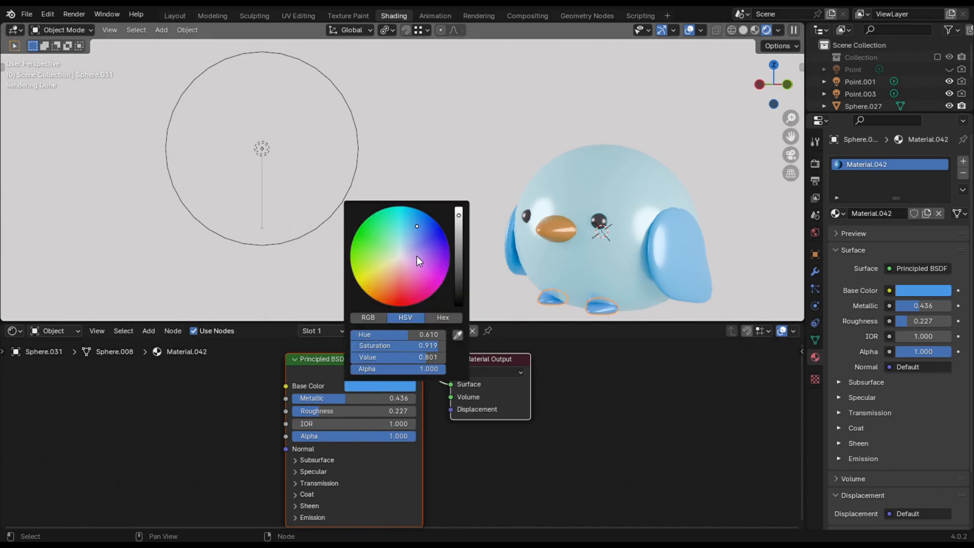
pyautogui.moveTo(417, 227)
pyautogui.mouseDown()
pyautogui.moveTo(406, 218)
pyautogui.moveTo(414, 226)
pyautogui.mouseUp()
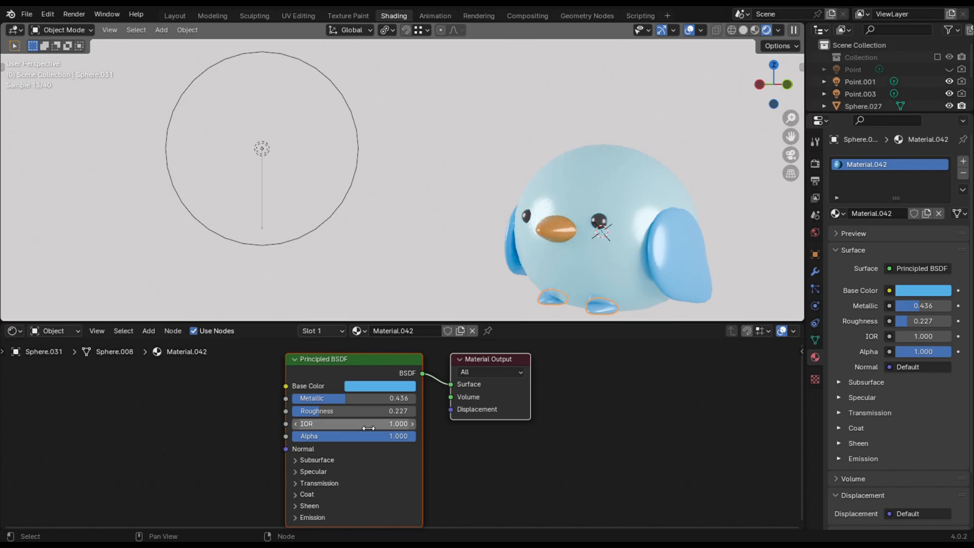
pyautogui.moveTo(366, 425)
pyautogui.mouseDown()
pyautogui.moveTo(386, 425)
pyautogui.moveTo(367, 440)
pyautogui.mouseUp()
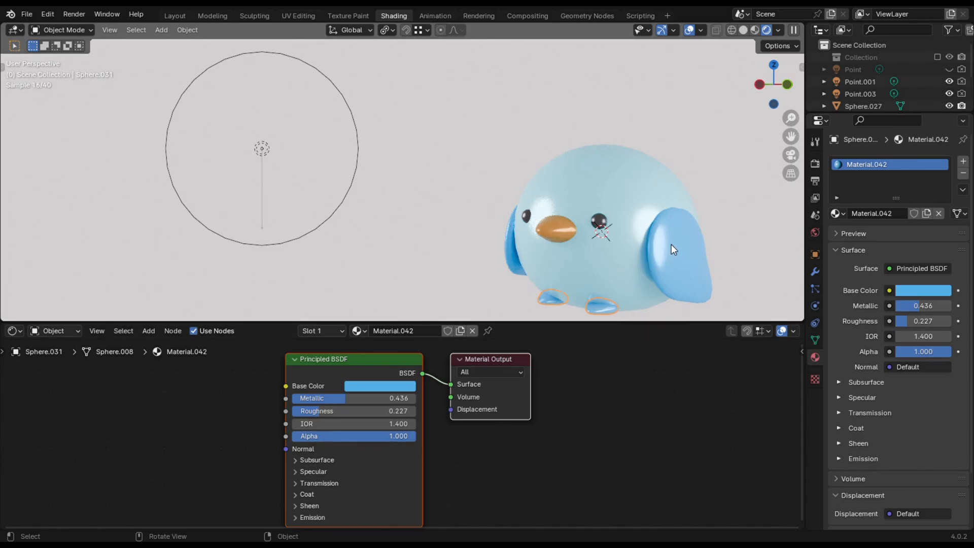
# - Change the wings' base color to a slightly deeper, darker blue
pyautogui.click(678, 232)
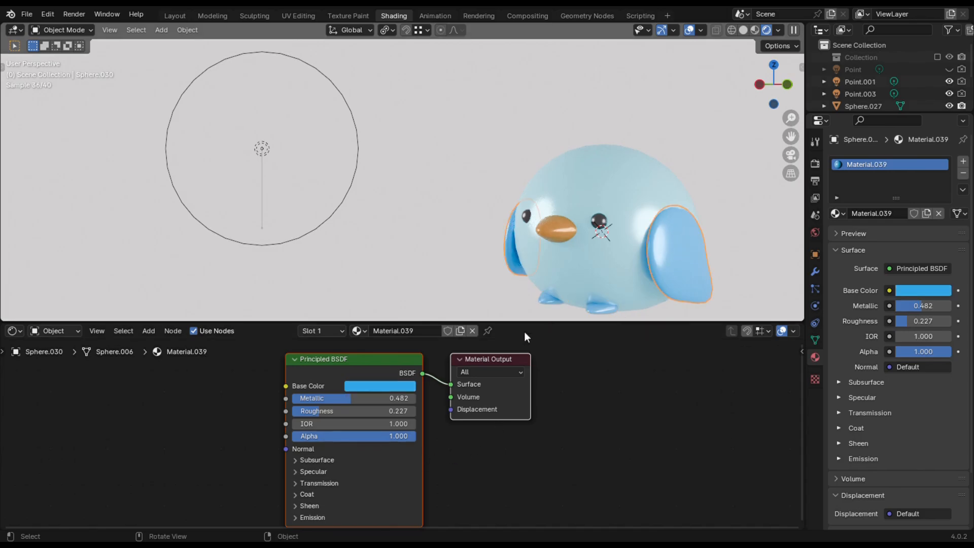
pyautogui.click(377, 387)
pyautogui.moveTo(412, 221); pyautogui.dragTo(459, 219)
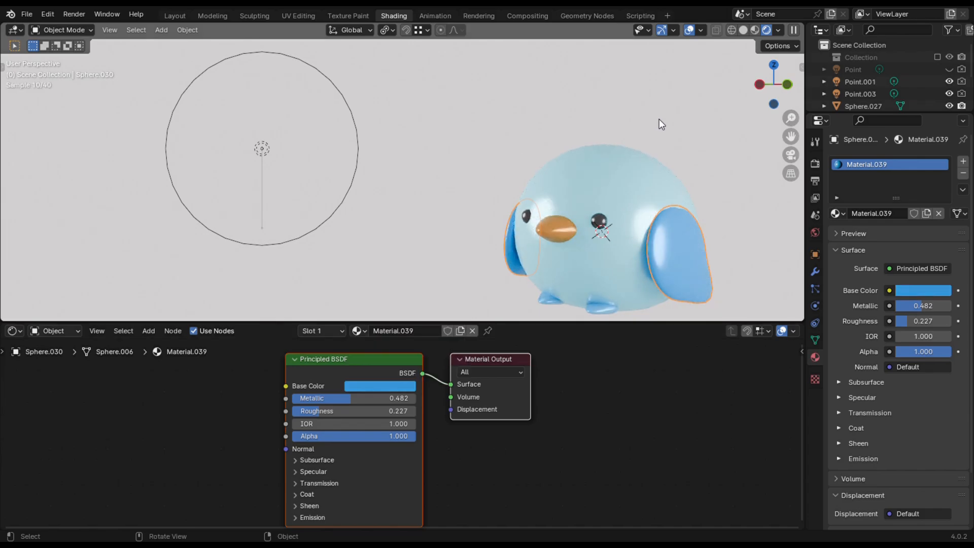
# - Set the wings' metallic to 0.591 and their roughness to 0.282
pyautogui.moveTo(766, 85)
pyautogui.mouseDown()
pyautogui.moveTo(751, 87)
pyautogui.moveTo(789, 90)
pyautogui.moveTo(774, 86)
pyautogui.mouseUp()
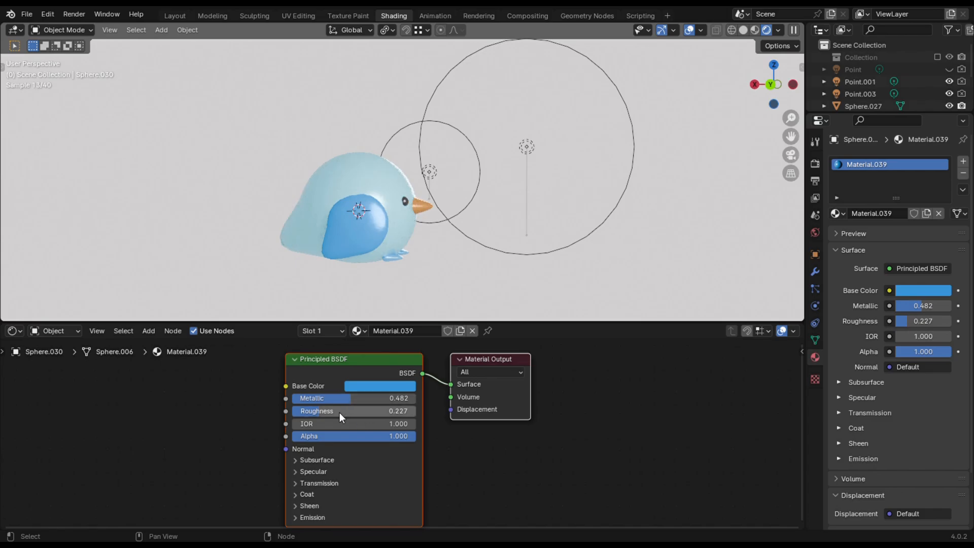
pyautogui.click(376, 216)
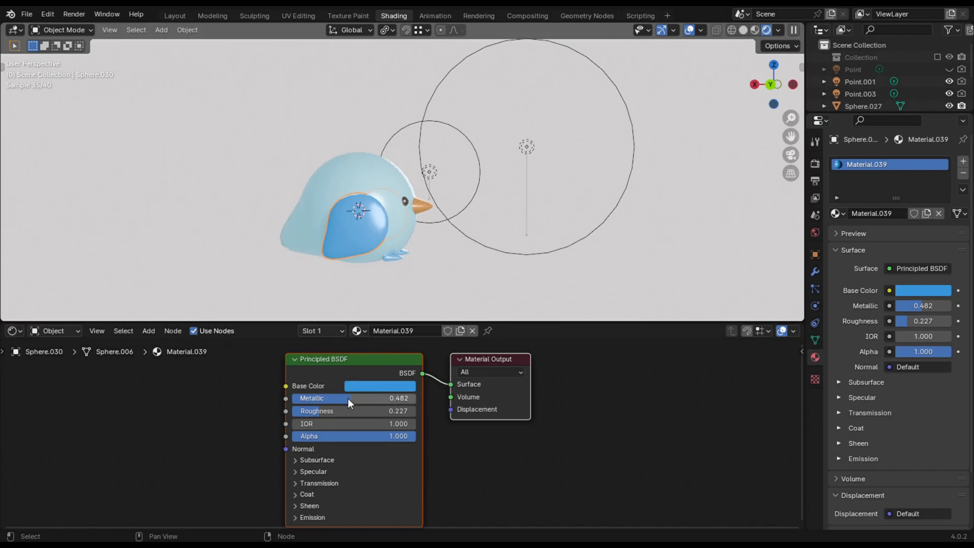
pyautogui.moveTo(348, 398); pyautogui.dragTo(332, 412)
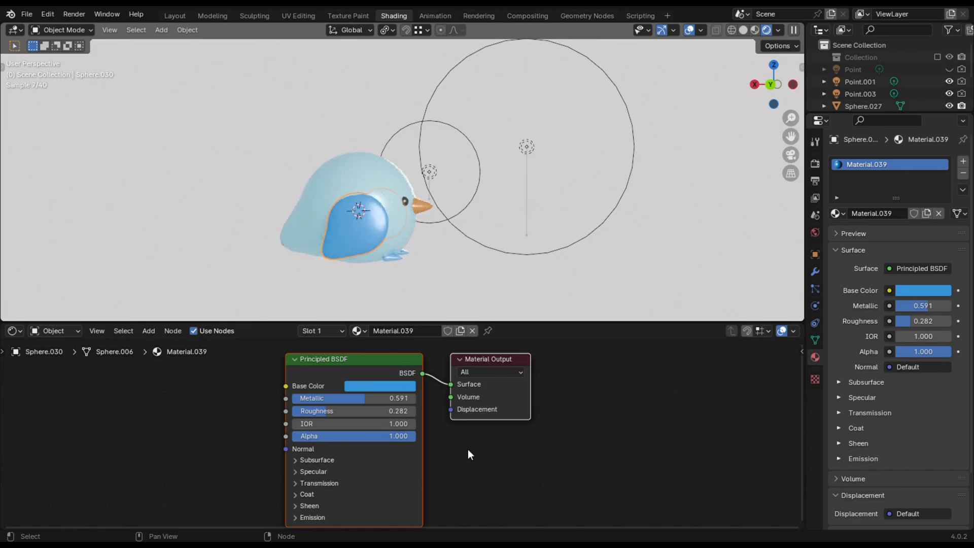